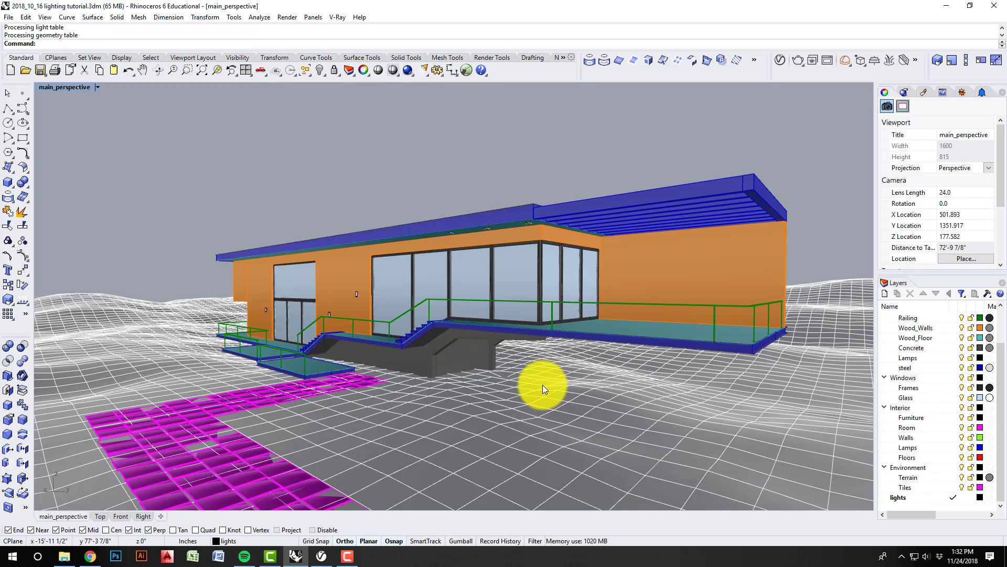
{"action": "right_click_drag", "start_coordinate": [552, 393], "coordinate": [549, 392]}
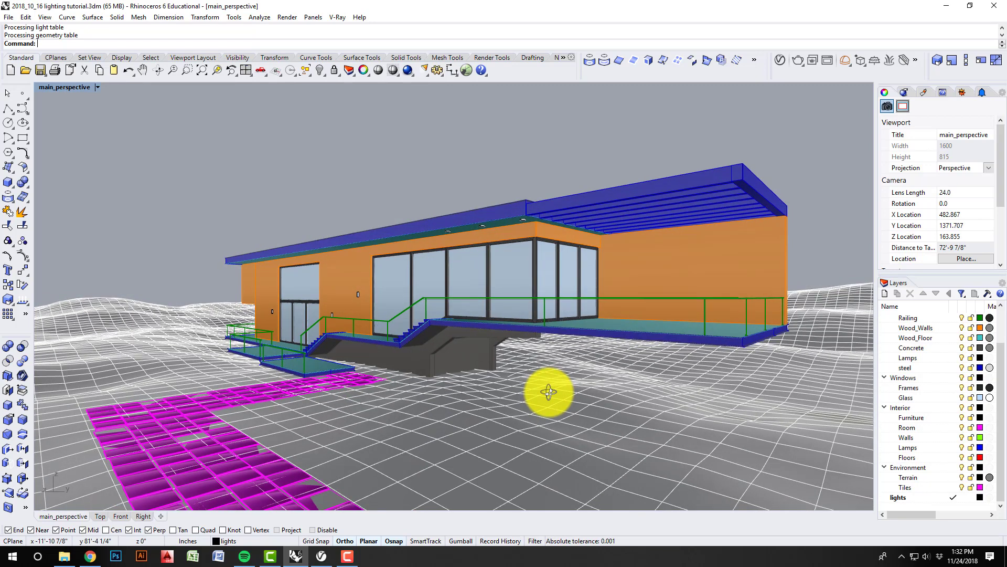
{"action": "right_click_drag", "start_coordinate": [549, 391], "coordinate": [547, 390]}
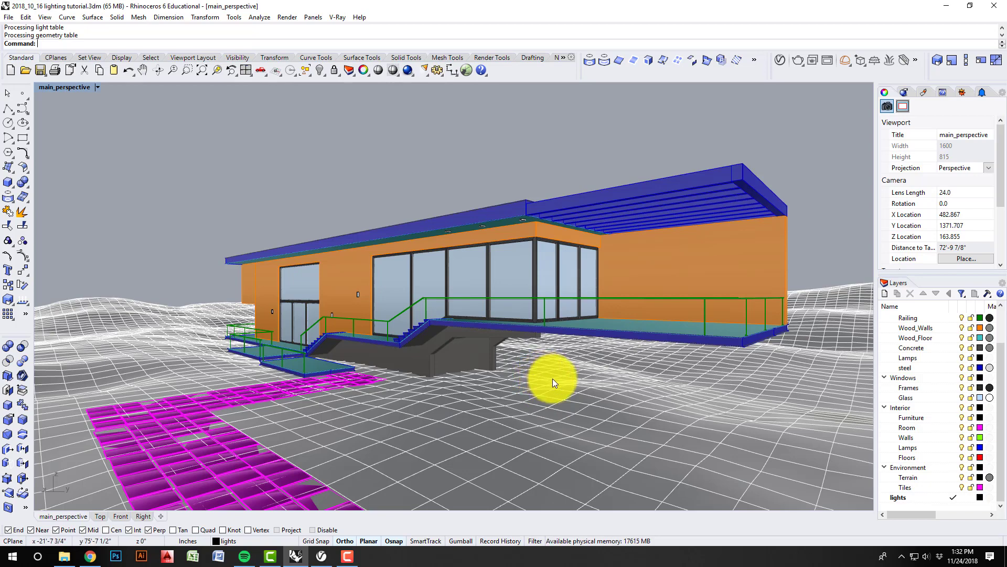
{"action": "right_click_drag", "start_coordinate": [556, 378], "coordinate": [543, 367]}
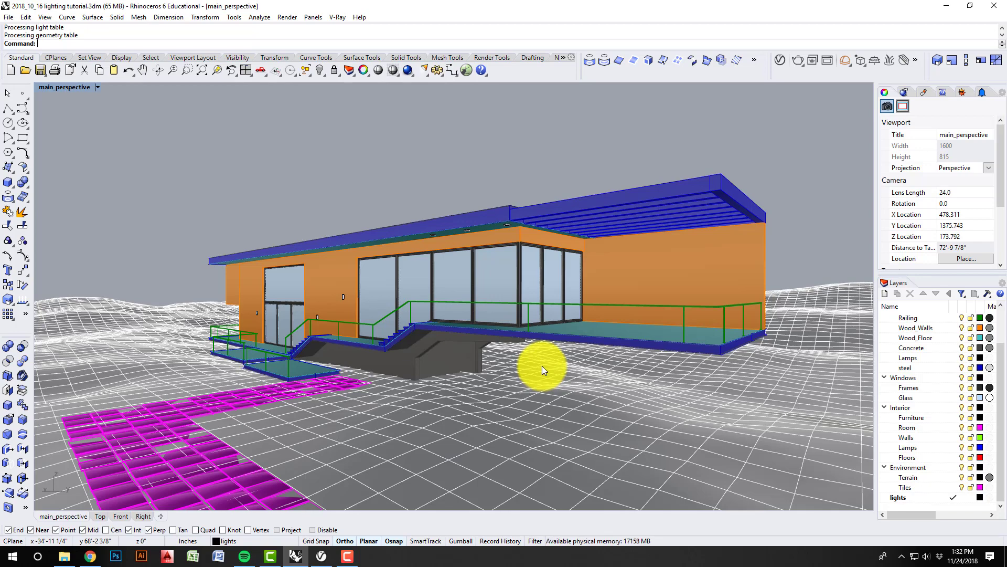
{"action": "mouse_move", "coordinate": [542, 366]}
{"action": "right_mouse_down"}
{"action": "mouse_move", "coordinate": [529, 360]}
{"action": "mouse_move", "coordinate": [535, 365]}
{"action": "right_mouse_up"}
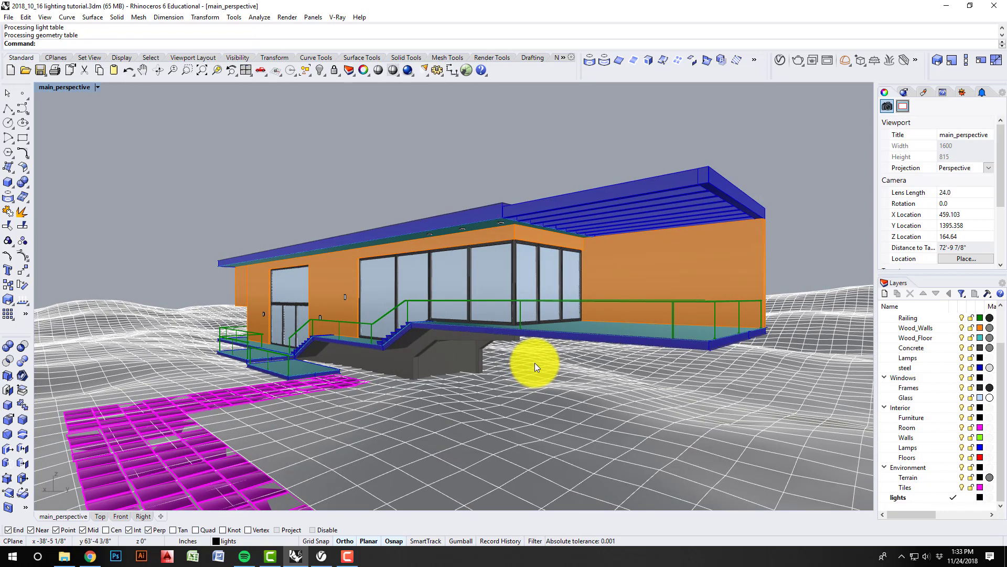
{"action": "right_click_drag", "start_coordinate": [540, 366], "coordinate": [542, 366]}
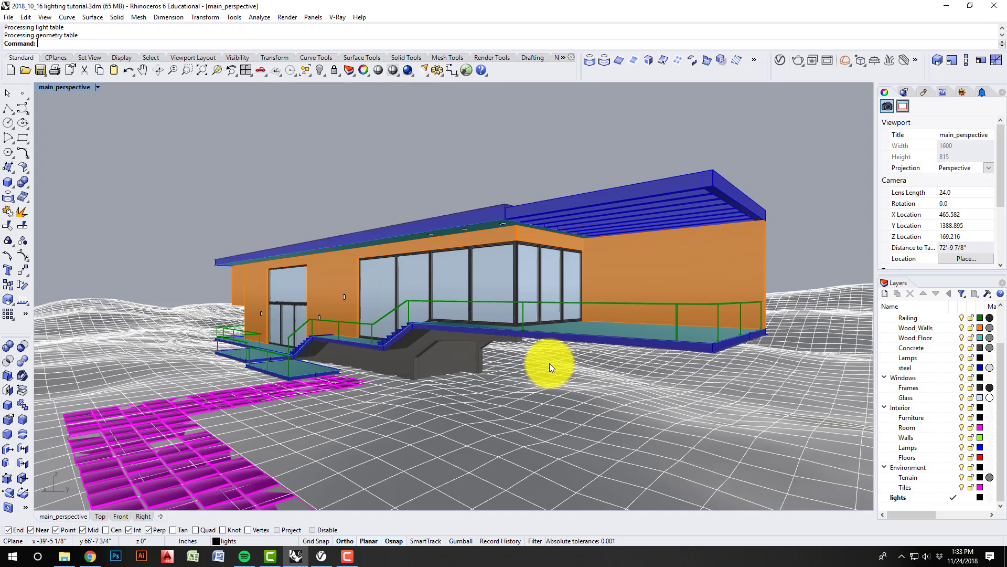
{"action": "mouse_move", "coordinate": [550, 361]}
{"action": "right_mouse_down"}
{"action": "mouse_move", "coordinate": [540, 360]}
{"action": "mouse_move", "coordinate": [538, 386]}
{"action": "mouse_move", "coordinate": [515, 391]}
{"action": "mouse_move", "coordinate": [551, 363]}
{"action": "right_mouse_up"}
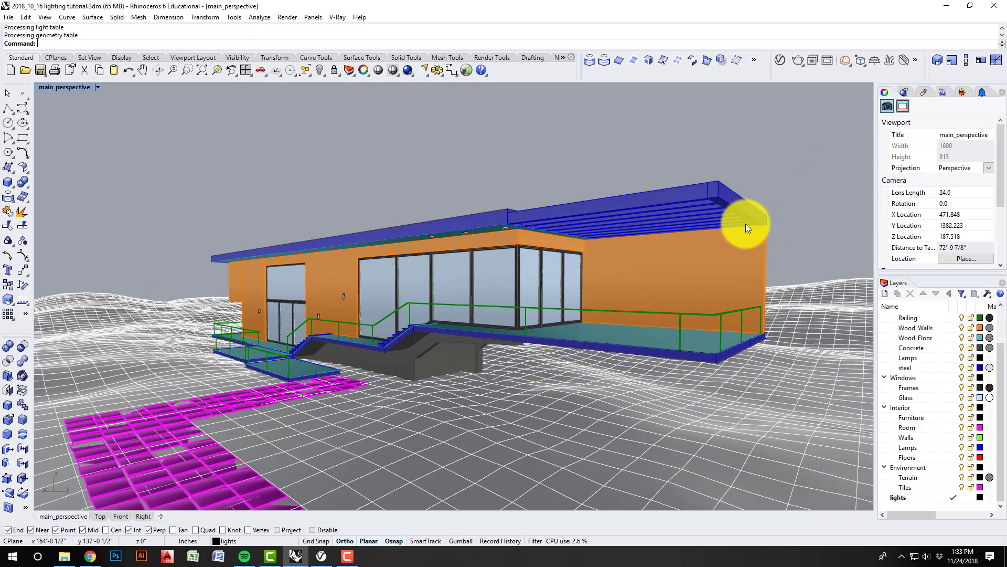
{"action": "mouse_move", "coordinate": [604, 293]}
{"action": "right_mouse_down"}
{"action": "mouse_move", "coordinate": [581, 308]}
{"action": "mouse_move", "coordinate": [587, 302]}
{"action": "right_mouse_up"}
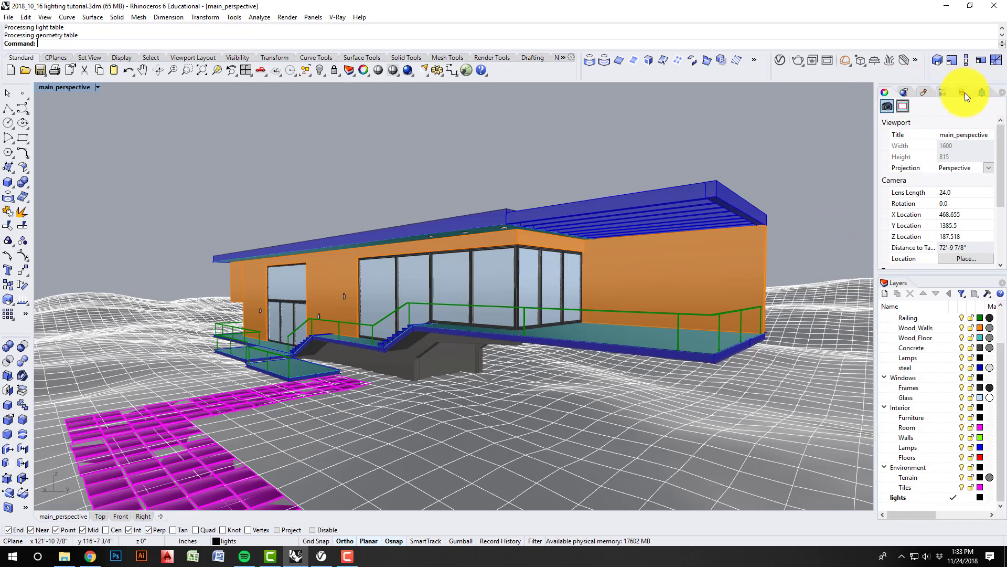
- Show the Sun settings for the model
{"action": "left_click", "coordinate": [1002, 93]}
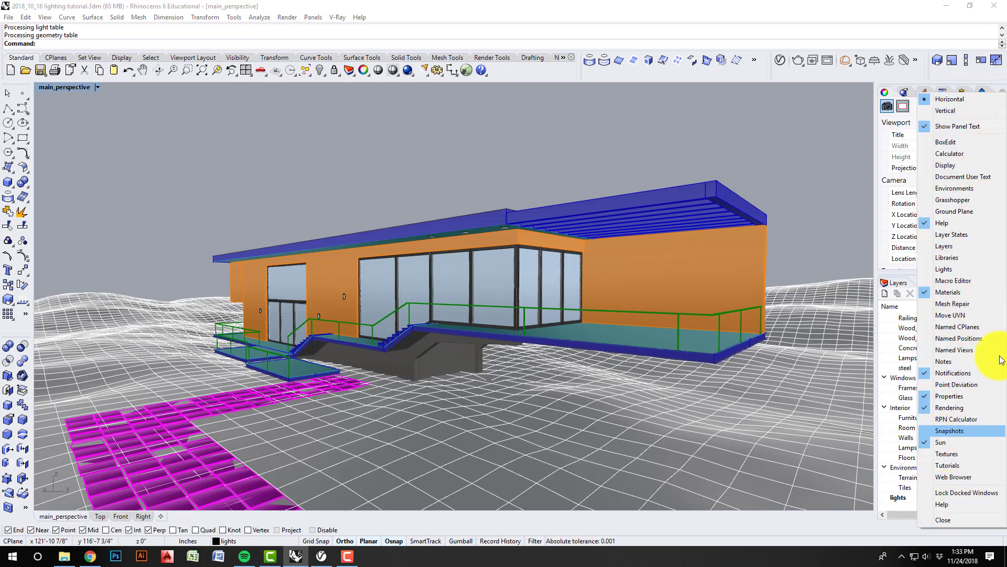
{"action": "left_click", "coordinate": [968, 93]}
{"action": "left_click", "coordinate": [964, 90]}
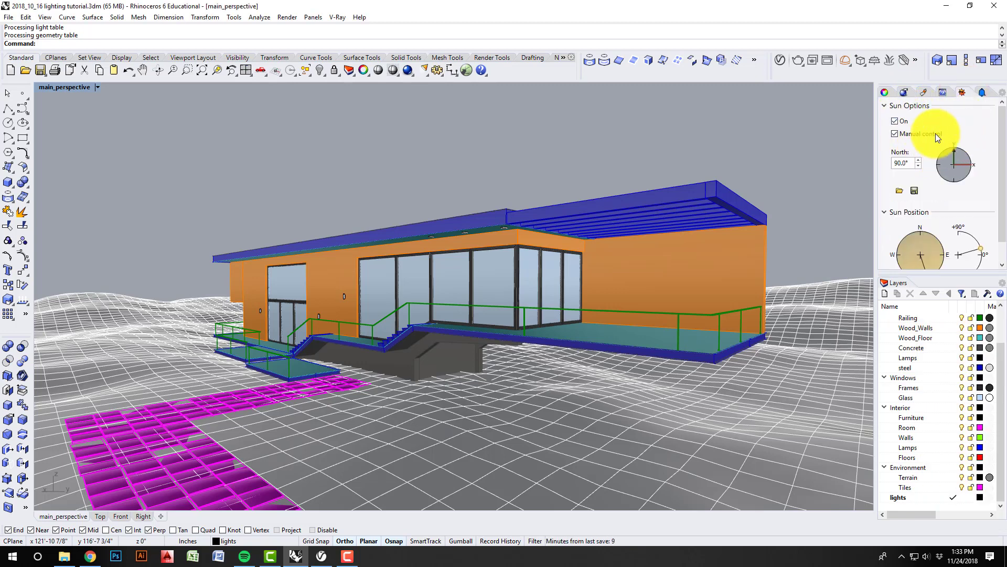
- Switch off the sun's manual control to view the date and time settings, and switch manual control back on
{"action": "mouse_move", "coordinate": [999, 131]}
{"action": "left_mouse_down"}
{"action": "mouse_move", "coordinate": [1002, 158]}
{"action": "mouse_move", "coordinate": [1000, 136]}
{"action": "left_mouse_up"}
{"action": "left_click", "coordinate": [895, 132]}
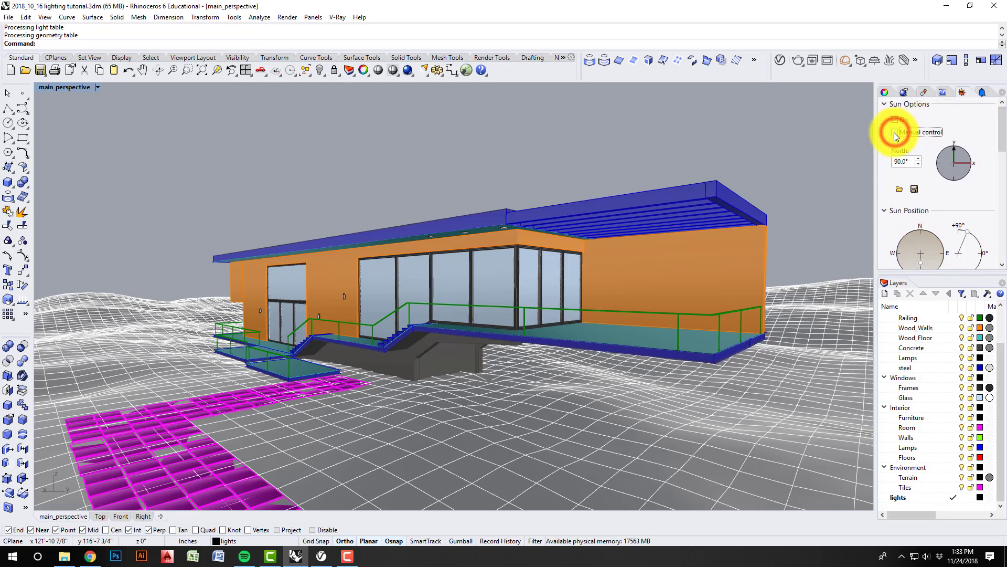
{"action": "left_click_drag", "start_coordinate": [1002, 132], "coordinate": [1002, 175]}
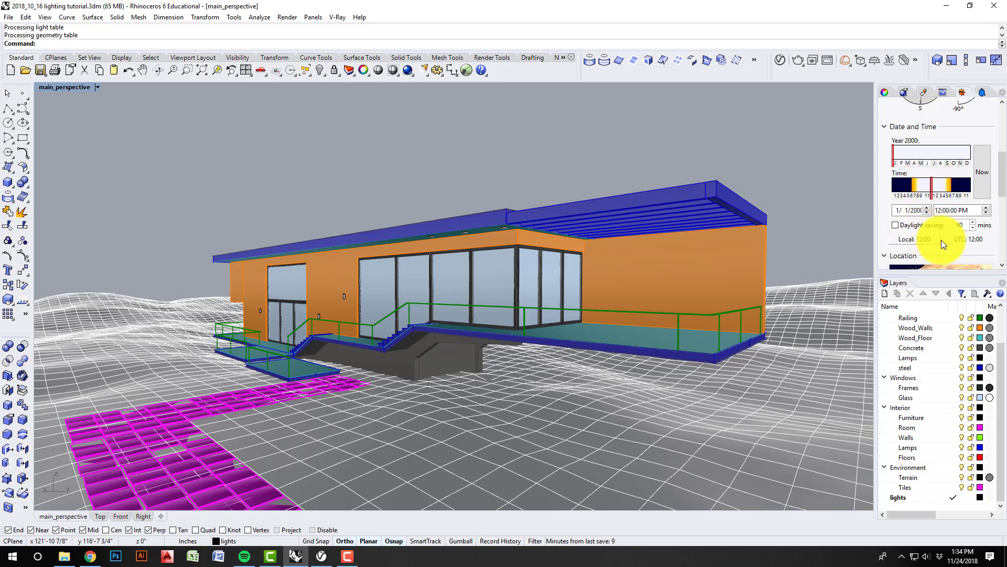
{"action": "left_click_drag", "start_coordinate": [1001, 178], "coordinate": [972, 137]}
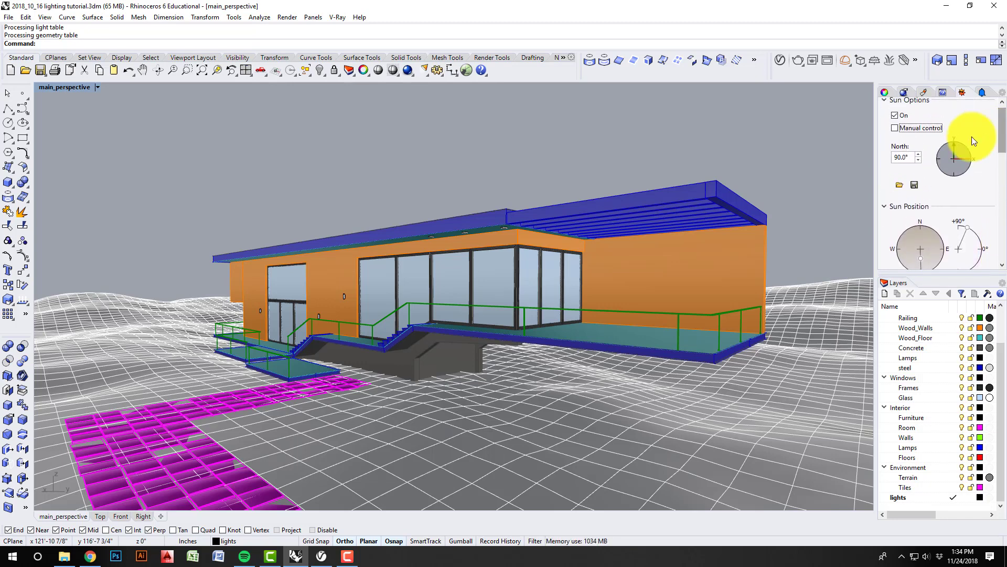
{"action": "left_click", "coordinate": [893, 128]}
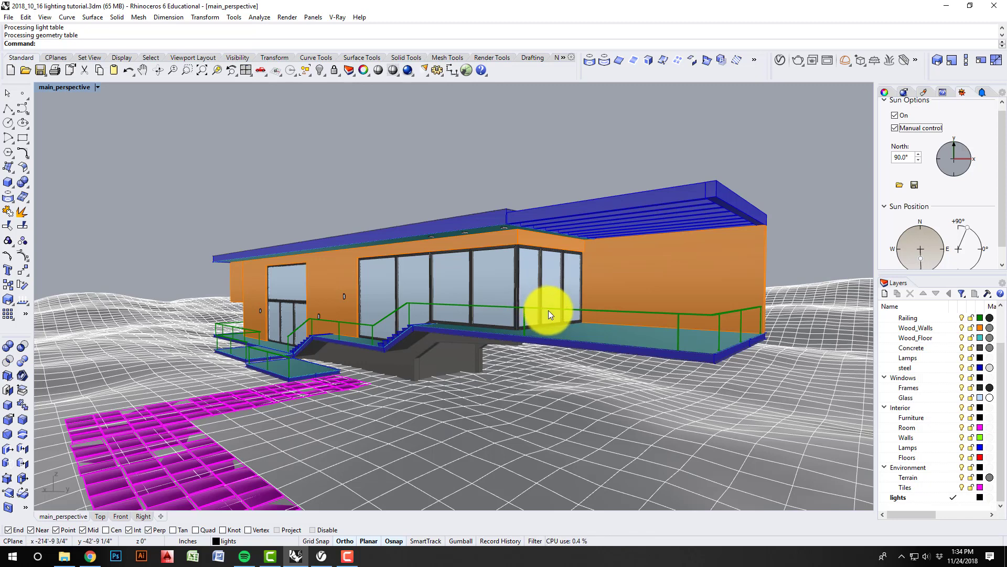
- Switch from the maximized perspective to the four-viewport layout and frame the whole house plan in the Top view
{"action": "right_click_drag", "start_coordinate": [549, 314], "coordinate": [552, 308]}
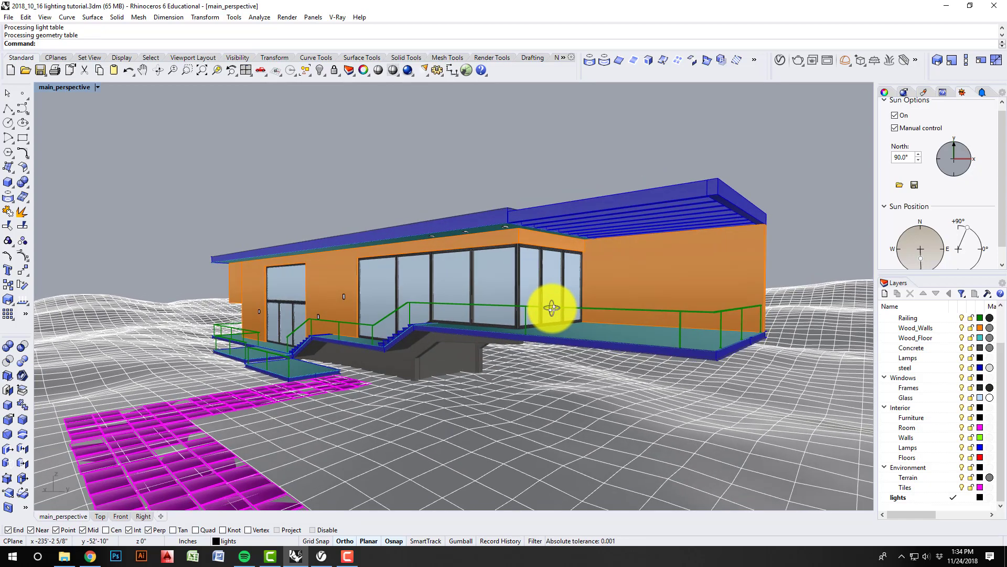
{"action": "mouse_move", "coordinate": [528, 299]}
{"action": "right_mouse_down"}
{"action": "mouse_move", "coordinate": [504, 295]}
{"action": "mouse_move", "coordinate": [531, 299]}
{"action": "right_mouse_up"}
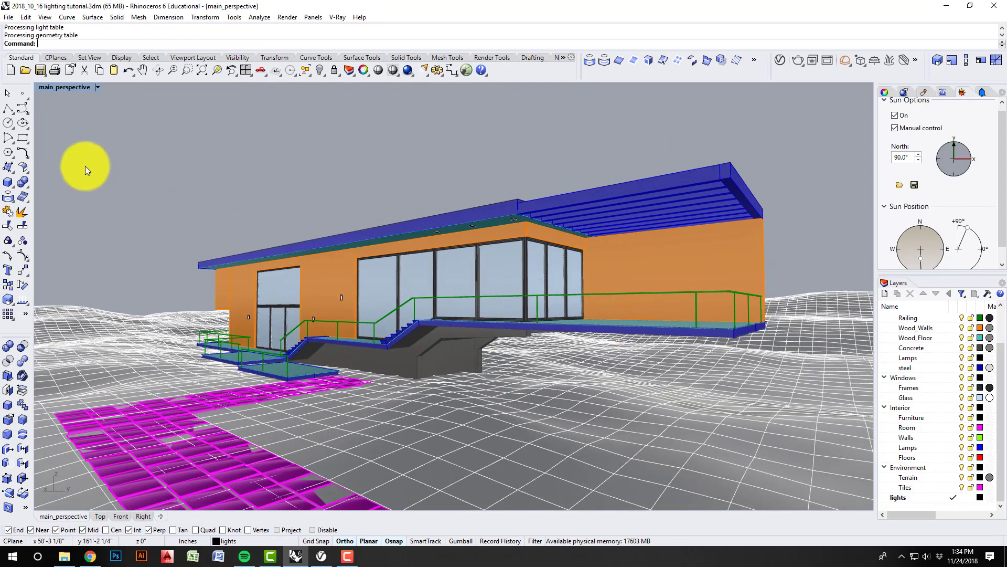
{"action": "double_click", "coordinate": [68, 88]}
{"action": "scroll", "coordinate": [329, 212], "scroll_direction": "down", "scroll_amount": 5}
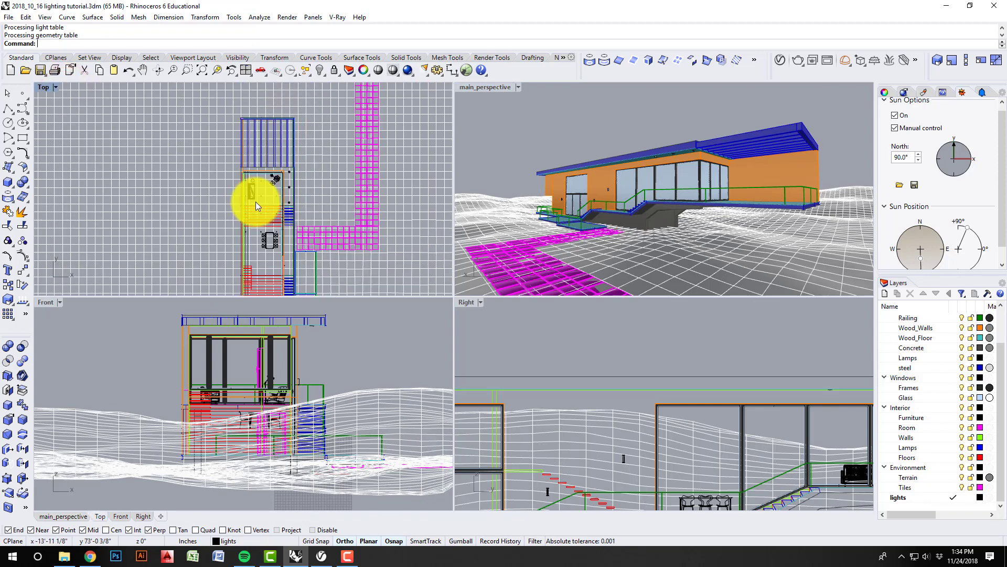
{"action": "right_click_drag", "start_coordinate": [285, 206], "coordinate": [279, 192]}
{"action": "scroll", "coordinate": [264, 196], "scroll_direction": "up", "scroll_amount": 2}
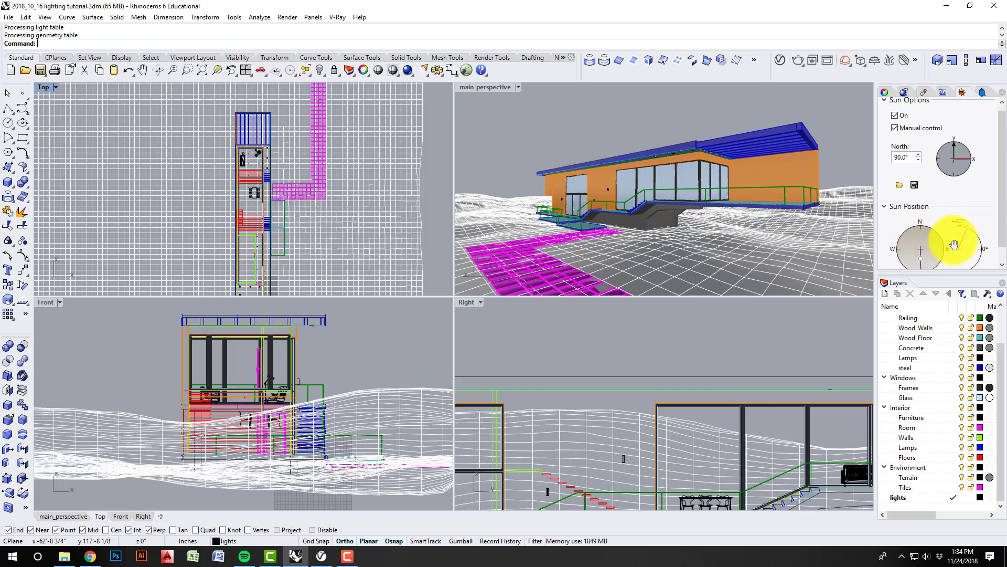
{"action": "left_click_drag", "start_coordinate": [1003, 221], "coordinate": [1003, 232]}
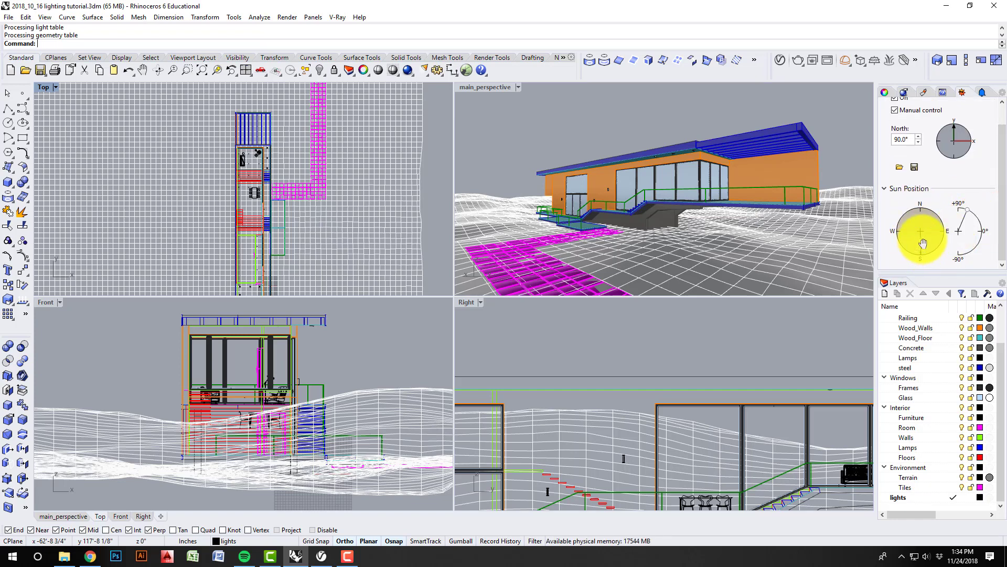
{"action": "right_click_drag", "start_coordinate": [318, 257], "coordinate": [262, 237]}
{"action": "right_click_drag", "start_coordinate": [308, 202], "coordinate": [314, 223]}
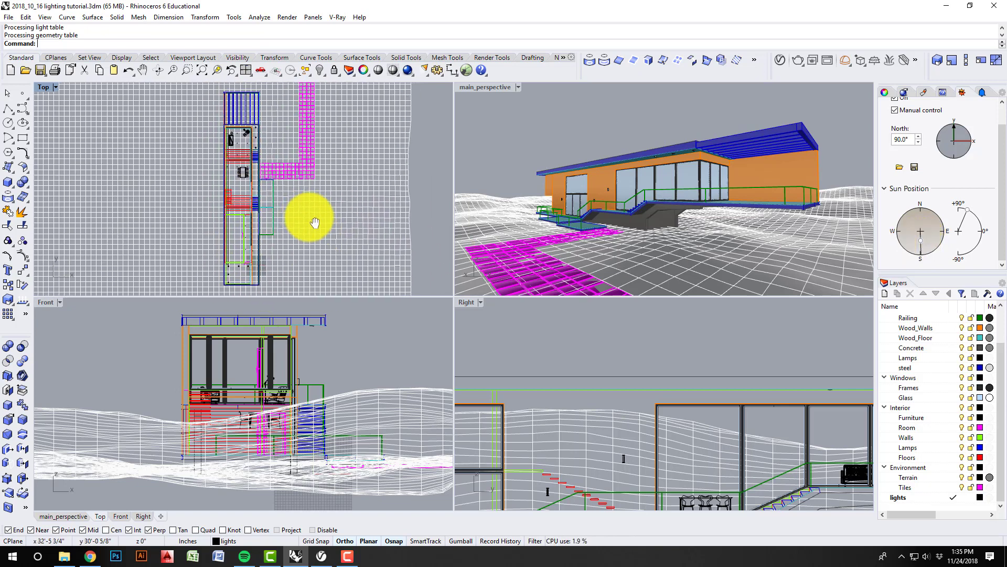
{"action": "scroll", "coordinate": [311, 213], "scroll_direction": "down", "scroll_amount": 2}
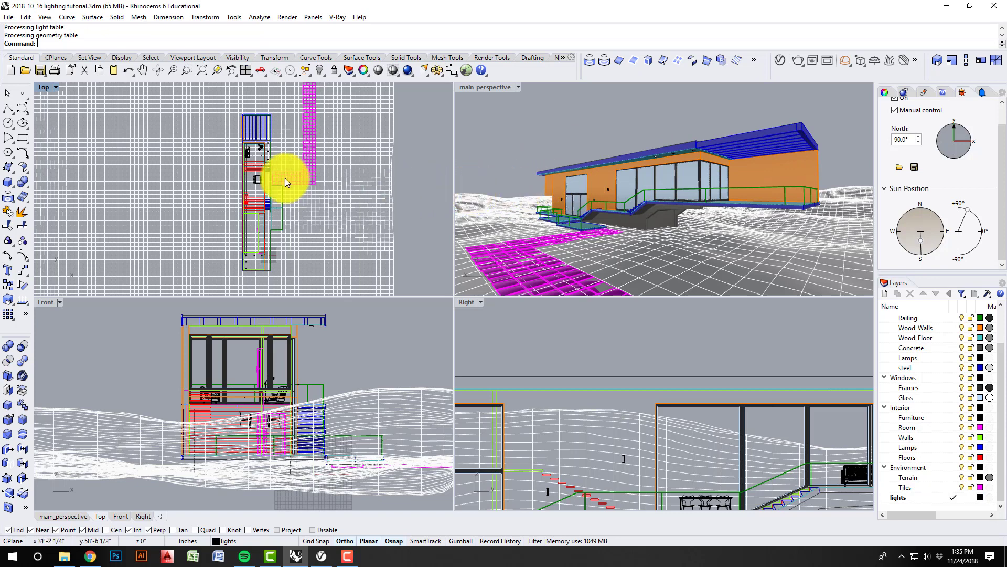
{"action": "right_click_drag", "start_coordinate": [254, 207], "coordinate": [244, 199]}
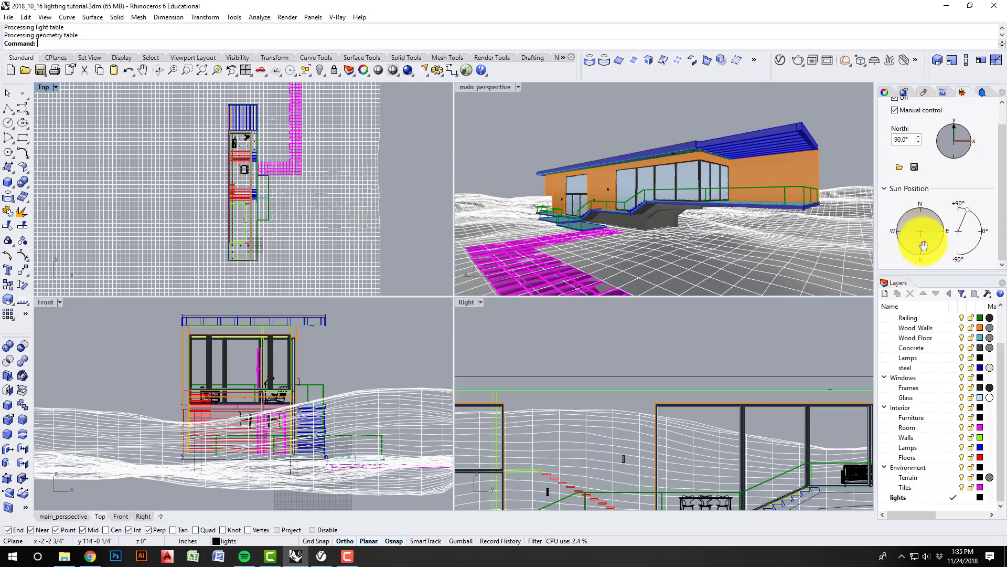
- Aim the sun's azimuth south-southeast, lower its altitude to about midway between horizon and zenith, and maximize the main_perspective view
{"action": "left_click_drag", "start_coordinate": [923, 241], "coordinate": [930, 250]}
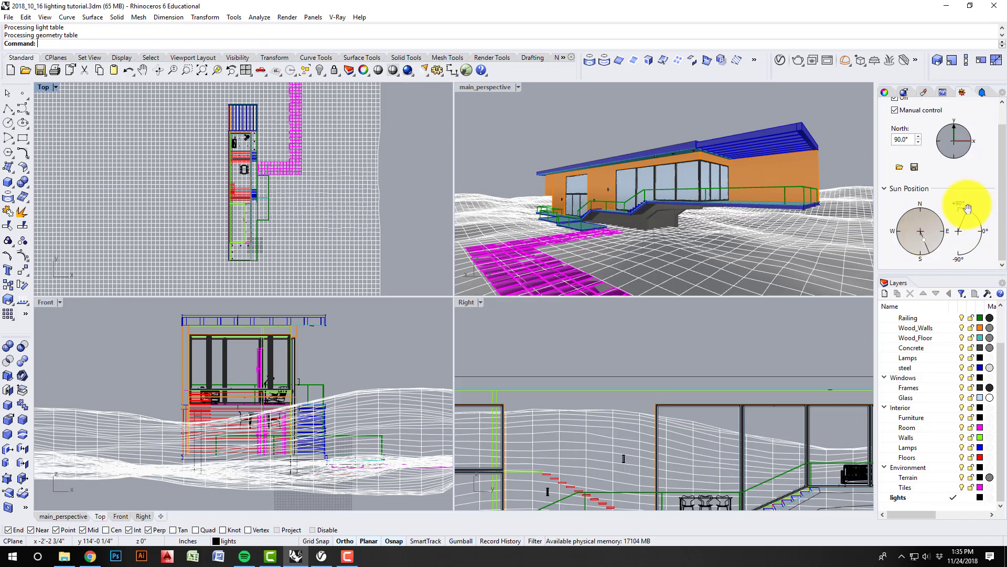
{"action": "left_click_drag", "start_coordinate": [972, 210], "coordinate": [986, 214]}
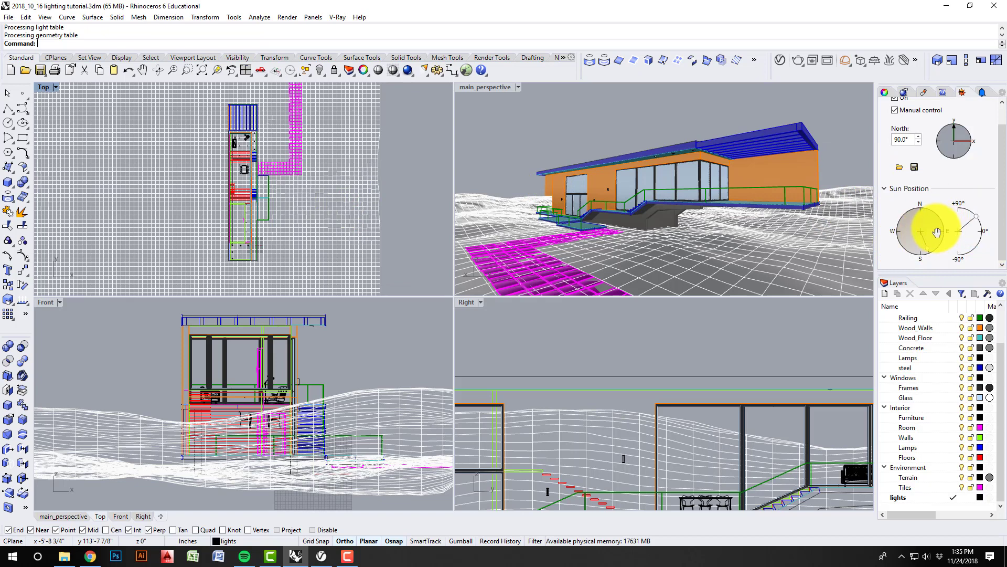
{"action": "double_click", "coordinate": [479, 88]}
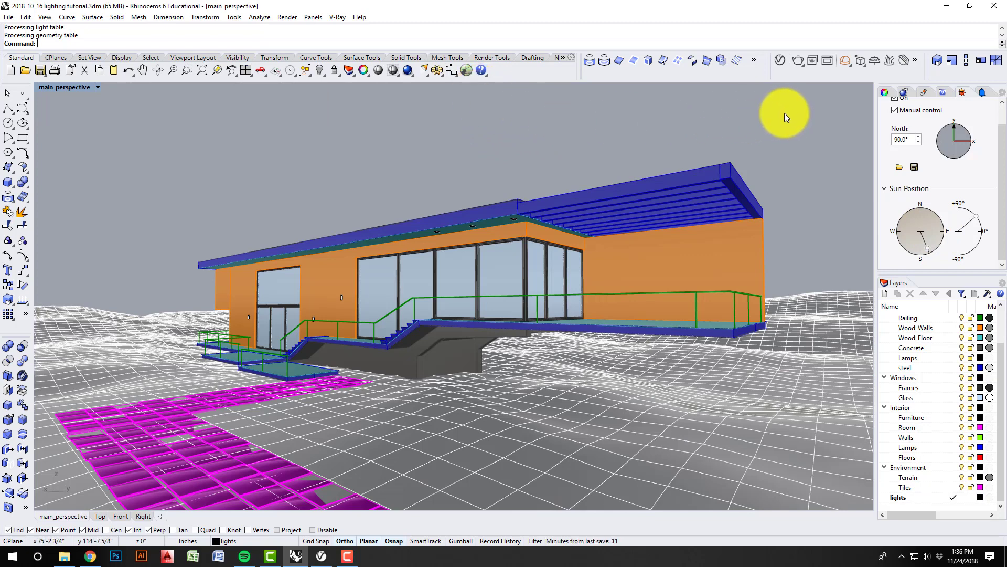
- Open the render settings in the V-Ray Asset Editor and enlarge its window to show all the setting groups
{"action": "left_click", "coordinate": [783, 60]}
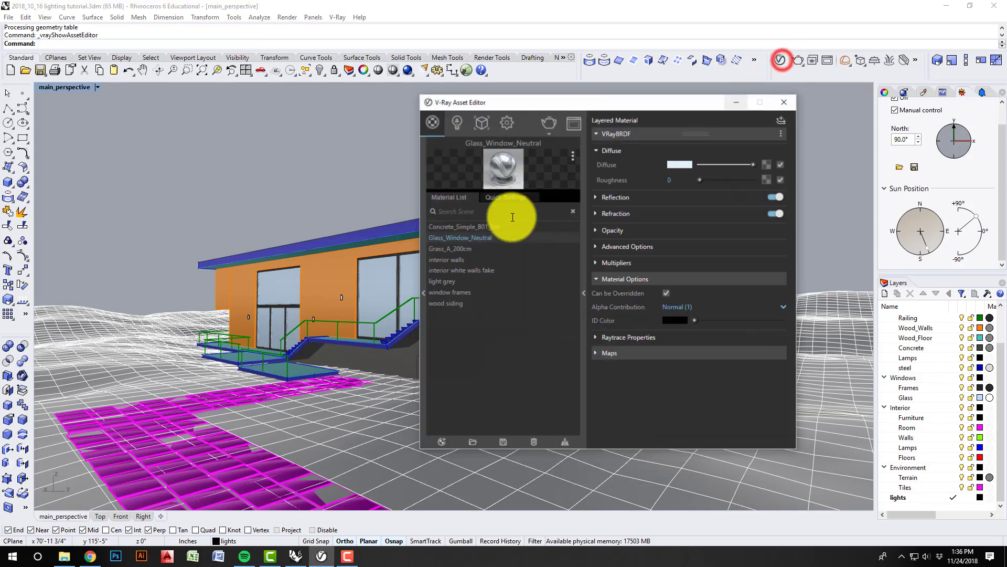
{"action": "left_click", "coordinate": [506, 121]}
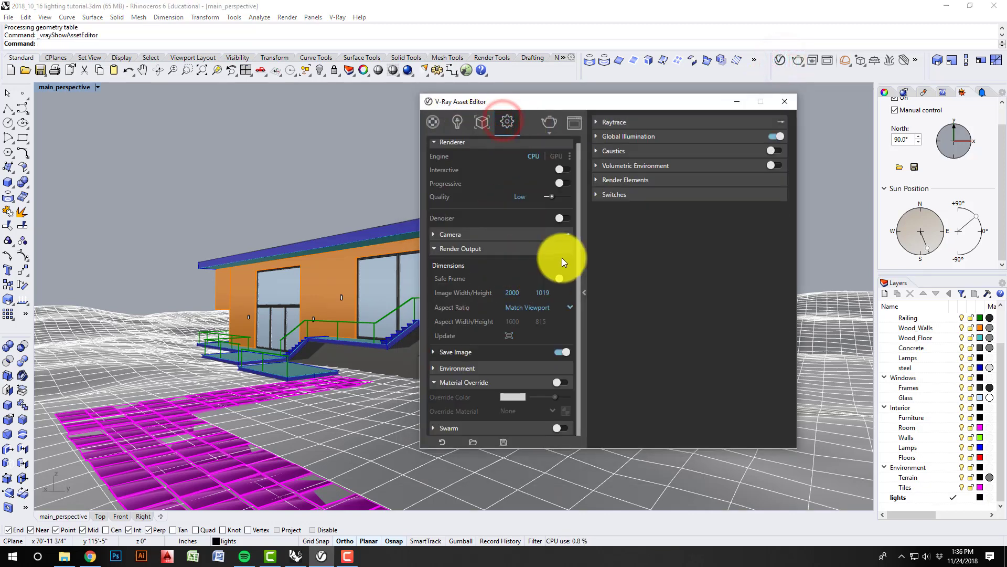
{"action": "left_click", "coordinate": [577, 243]}
{"action": "left_click_drag", "start_coordinate": [577, 295], "coordinate": [578, 263]}
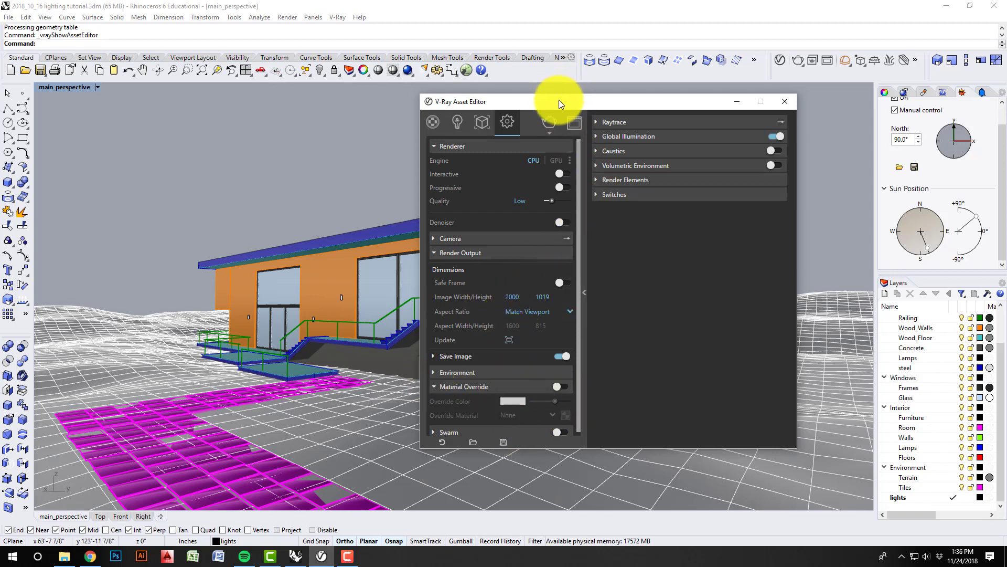
{"action": "left_click_drag", "start_coordinate": [558, 99], "coordinate": [494, 73]}
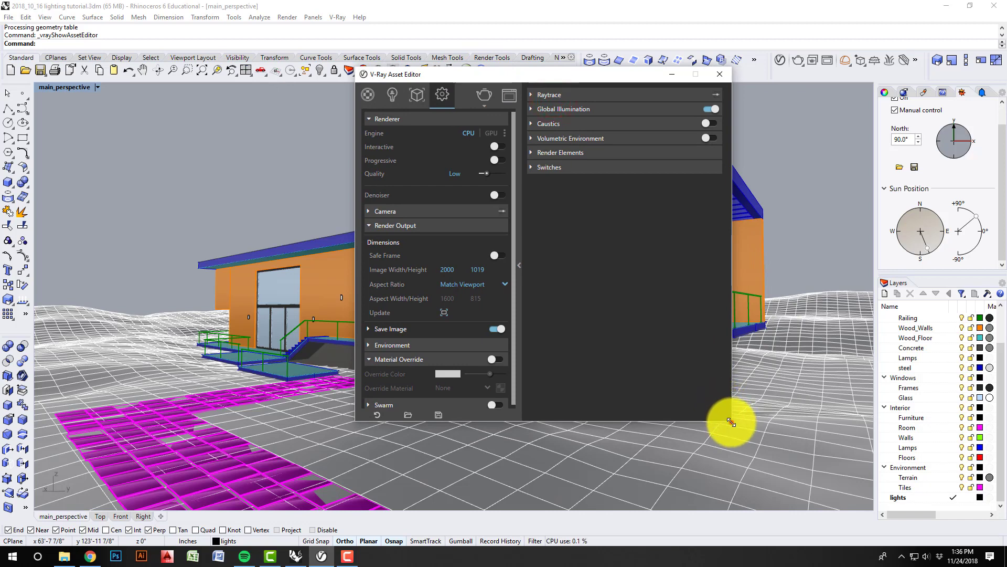
{"action": "left_click_drag", "start_coordinate": [733, 420], "coordinate": [771, 467]}
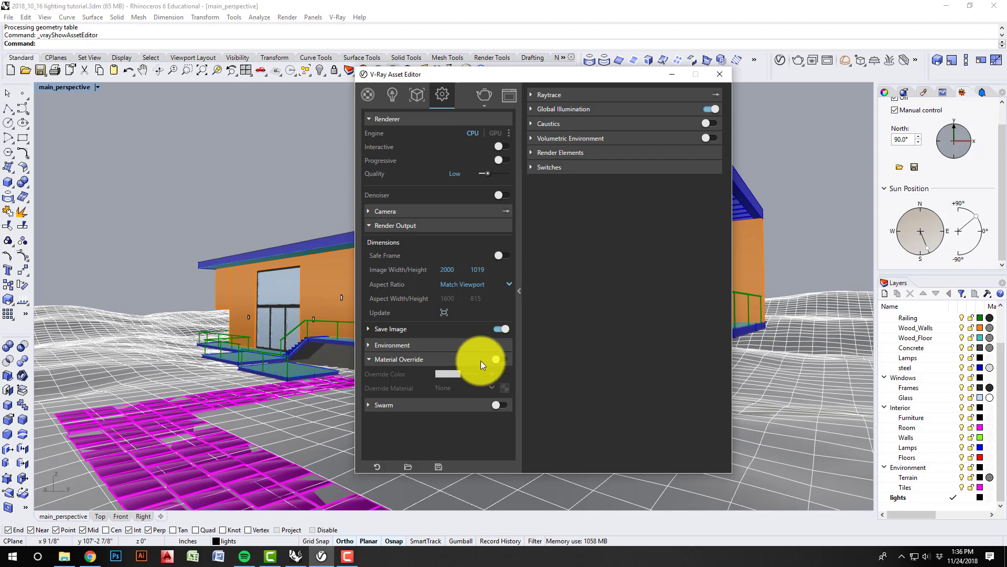
- Enable Material Override and set the override color to a light grey with RGB values of 0.815
{"action": "left_click", "coordinate": [502, 359]}
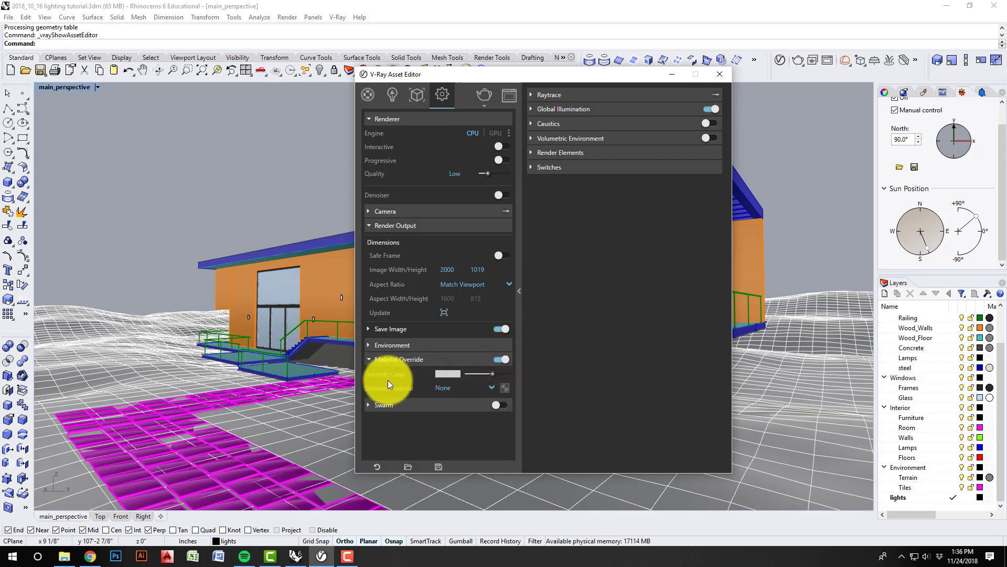
{"action": "left_click", "coordinate": [450, 374]}
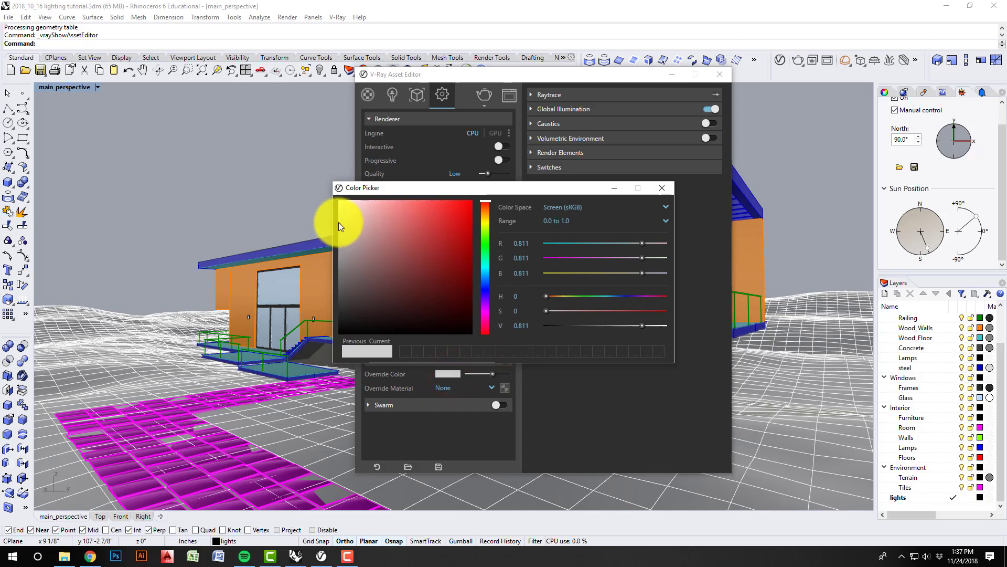
{"action": "left_click", "coordinate": [336, 224]}
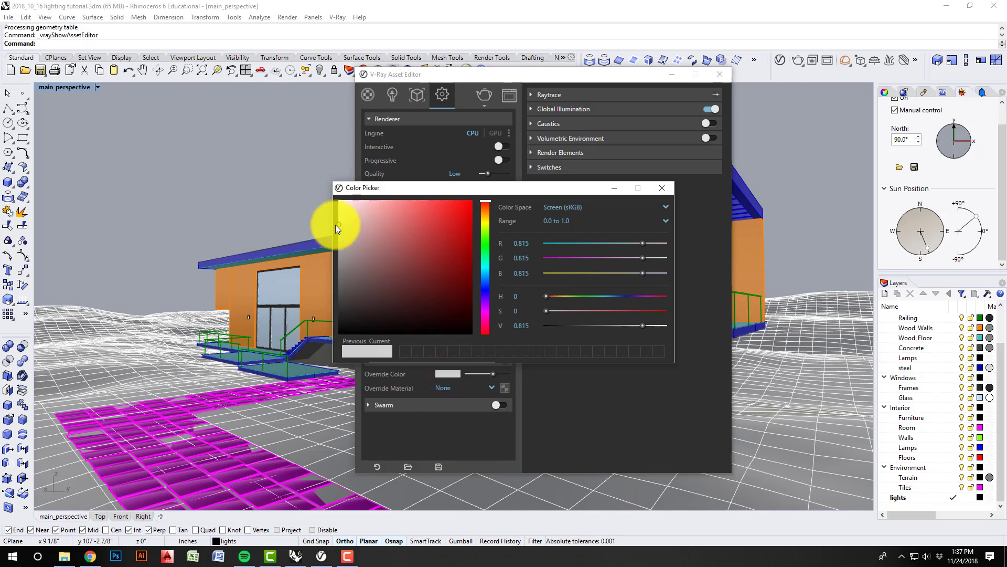
{"action": "left_click", "coordinate": [667, 187]}
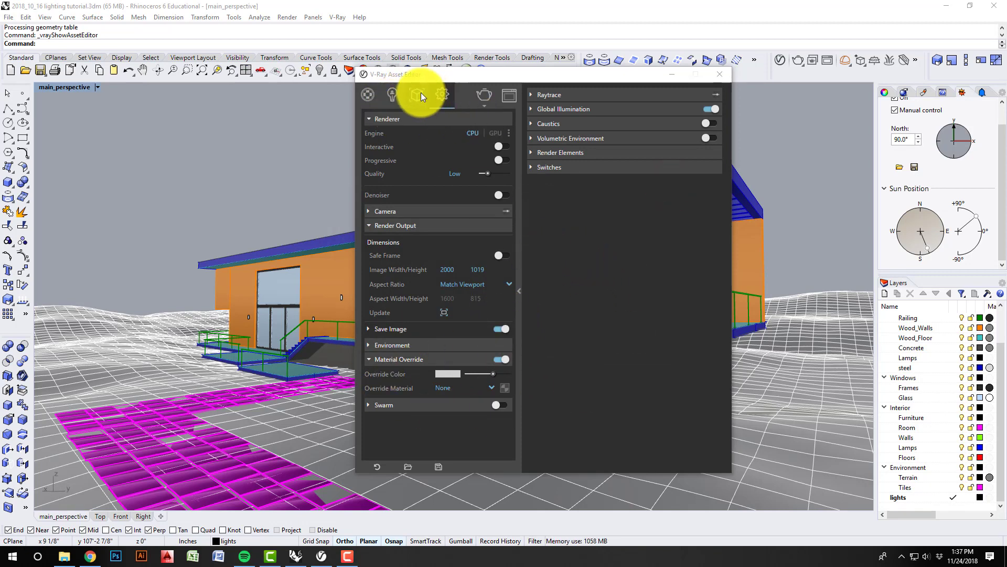
- Exclude the Glass_Window_Neutral material from the override by disabling Can be Overridden
{"action": "left_click", "coordinate": [369, 94]}
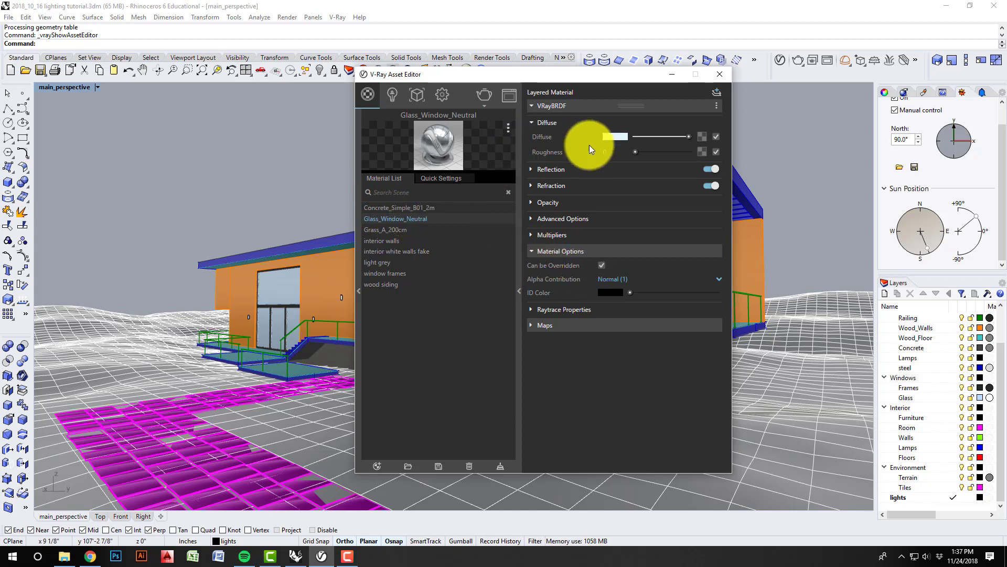
{"action": "left_click", "coordinate": [602, 266]}
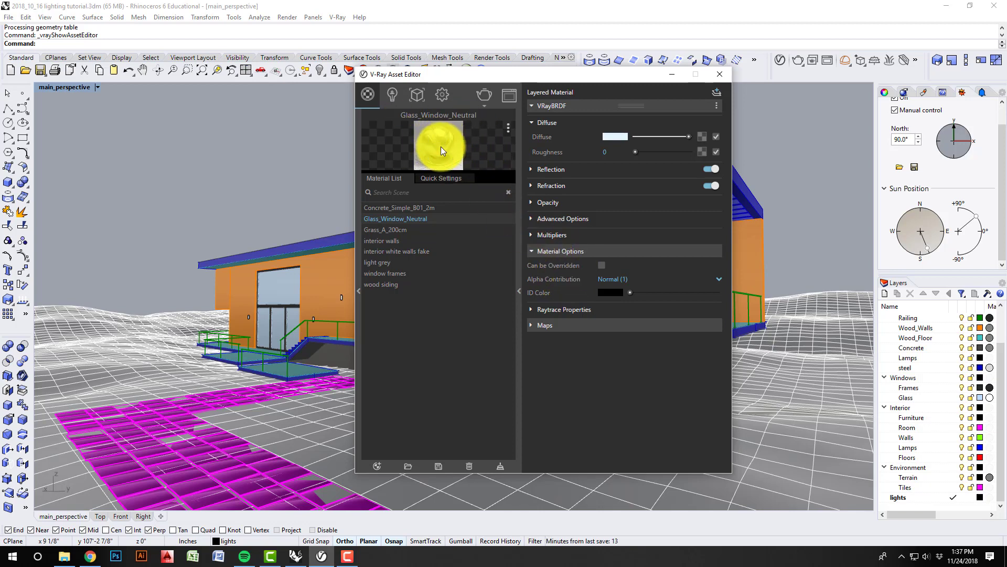
- Check the Can be Overridden option in the Material Options of the wood siding and Concrete_Simple_B01_2m materials
{"action": "left_click", "coordinate": [384, 286]}
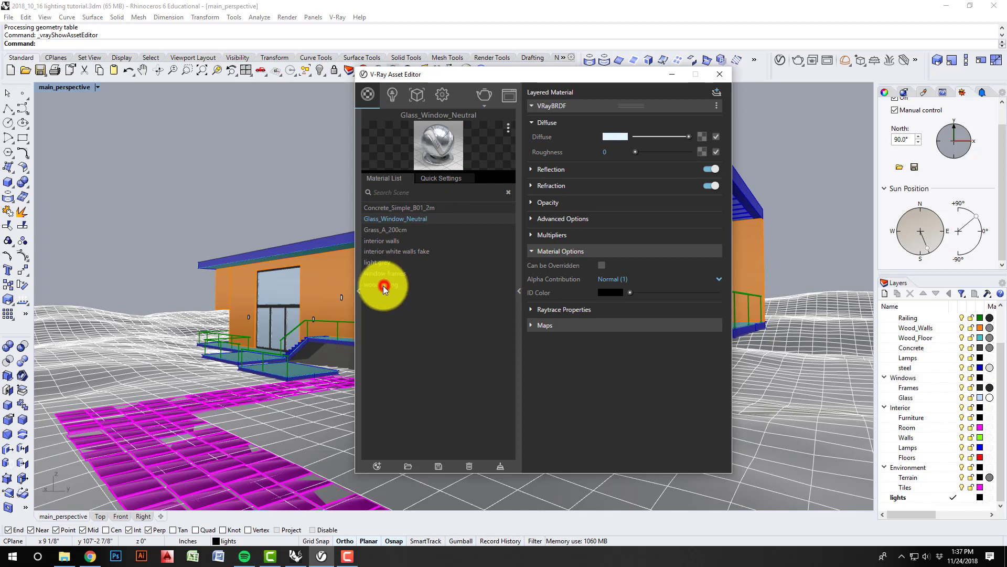
{"action": "left_click", "coordinate": [529, 250]}
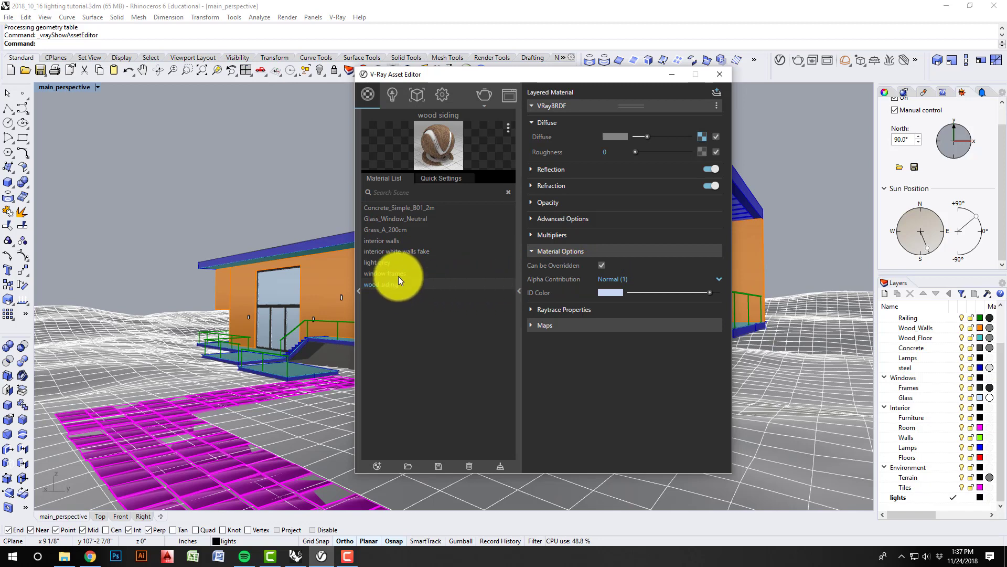
{"action": "left_click", "coordinate": [405, 209]}
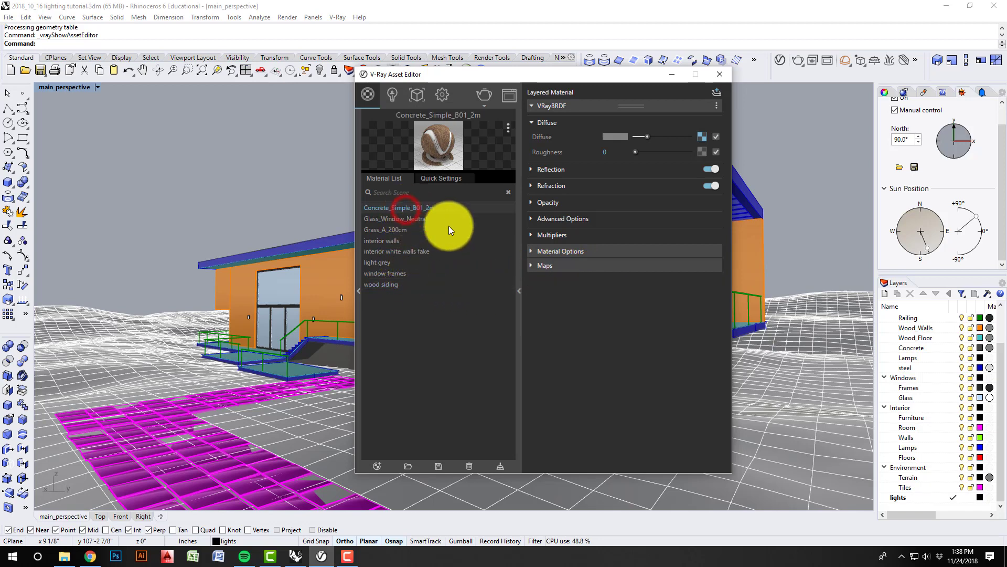
{"action": "left_click", "coordinate": [531, 251]}
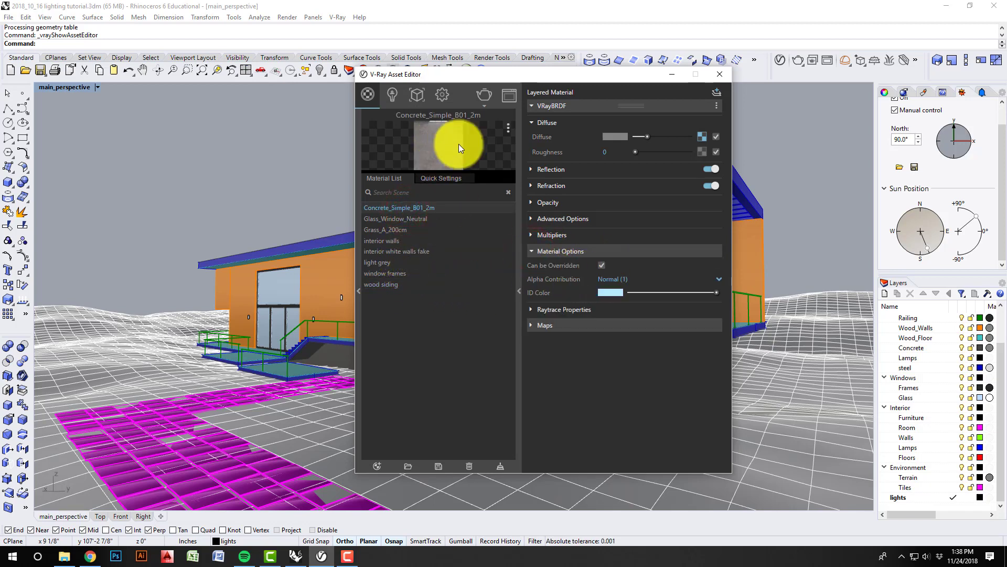
{"action": "left_click", "coordinate": [673, 74]}
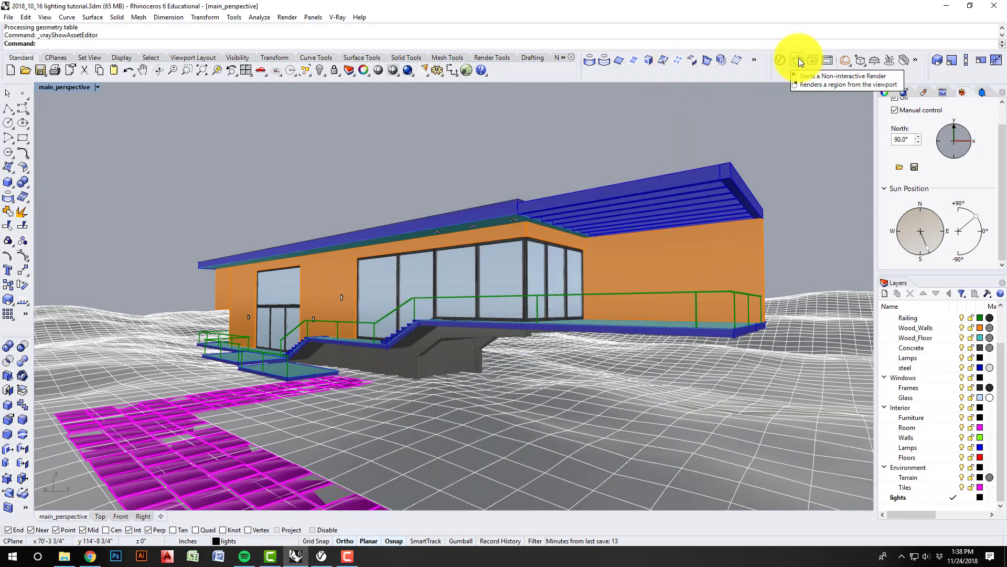
- Restore the saved main_perspective view and render it, enlarging the V-Ray frame buffer window to check the exposure
{"action": "left_click", "coordinate": [50, 87]}
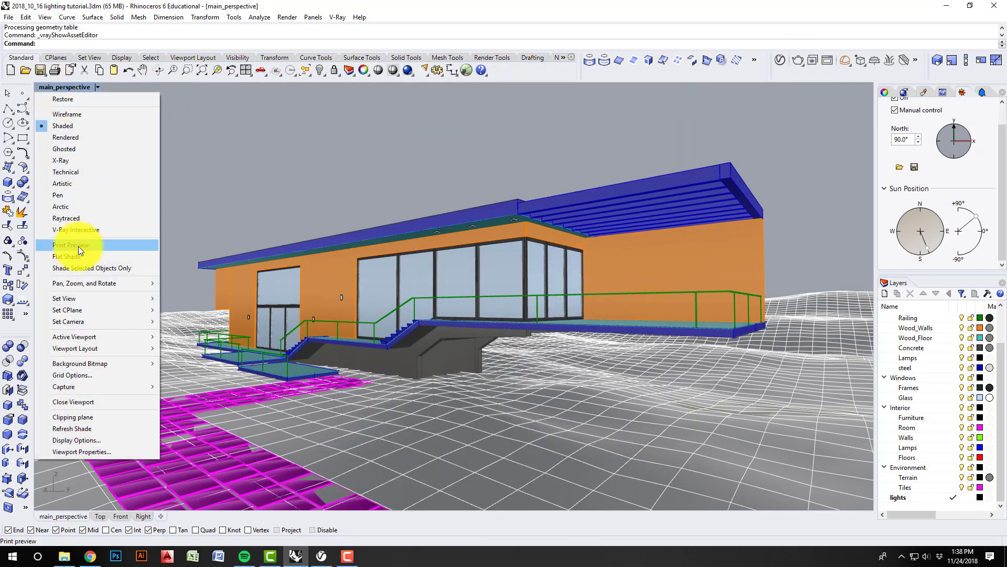
{"action": "mouse_move", "coordinate": [124, 296]}
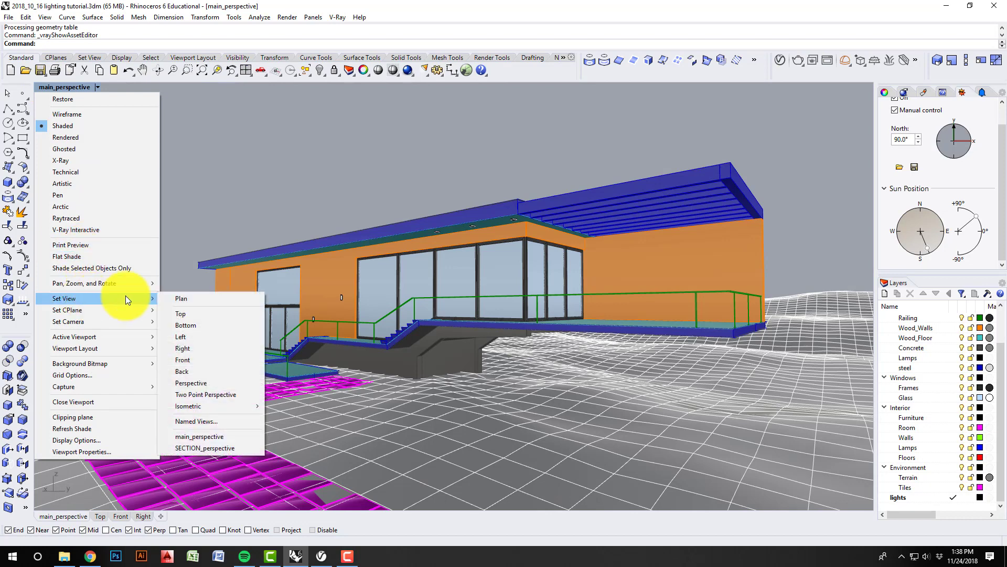
{"action": "left_click", "coordinate": [218, 438]}
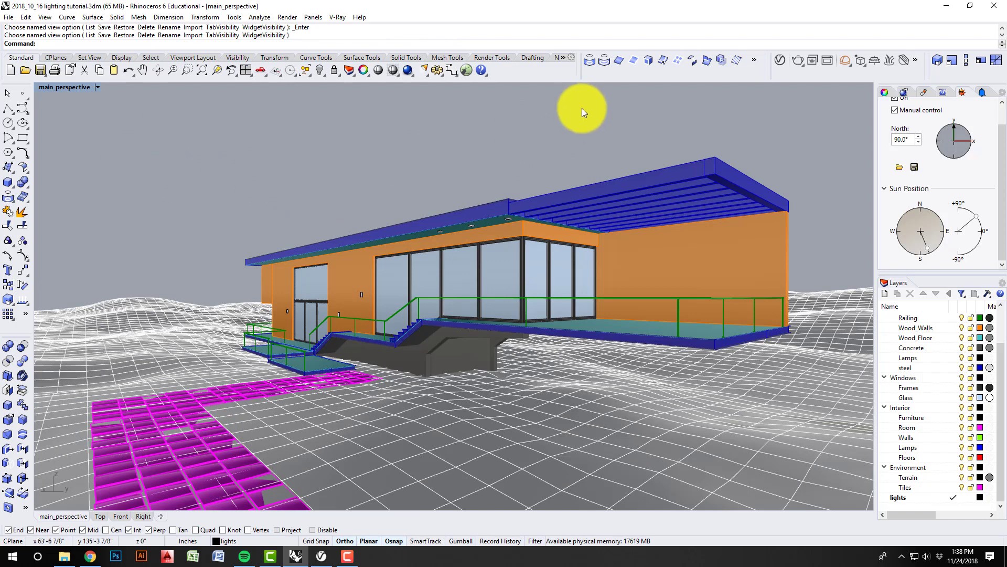
{"action": "left_click", "coordinate": [797, 58]}
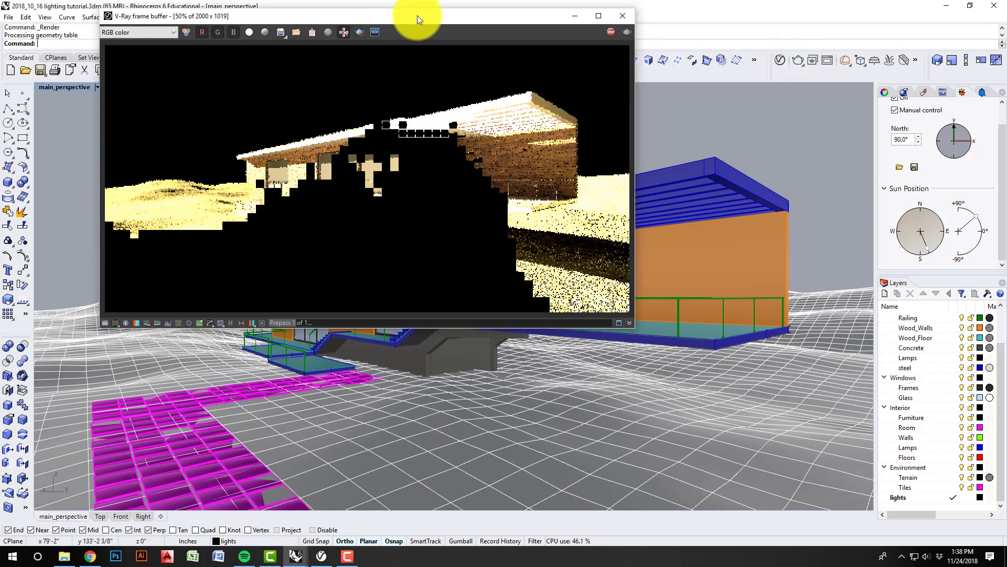
{"action": "left_click_drag", "start_coordinate": [418, 14], "coordinate": [431, 36]}
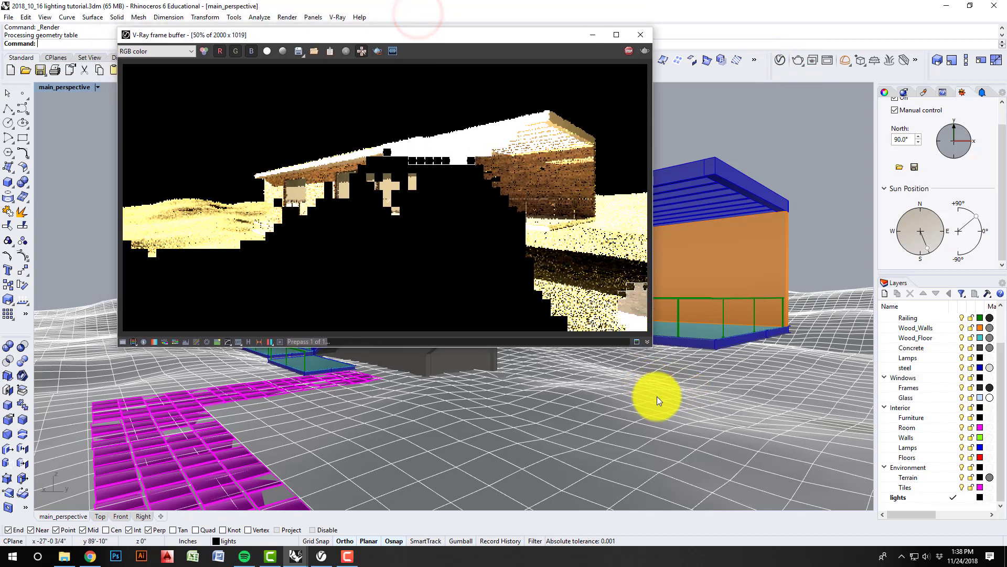
{"action": "left_click_drag", "start_coordinate": [653, 350], "coordinate": [847, 479]}
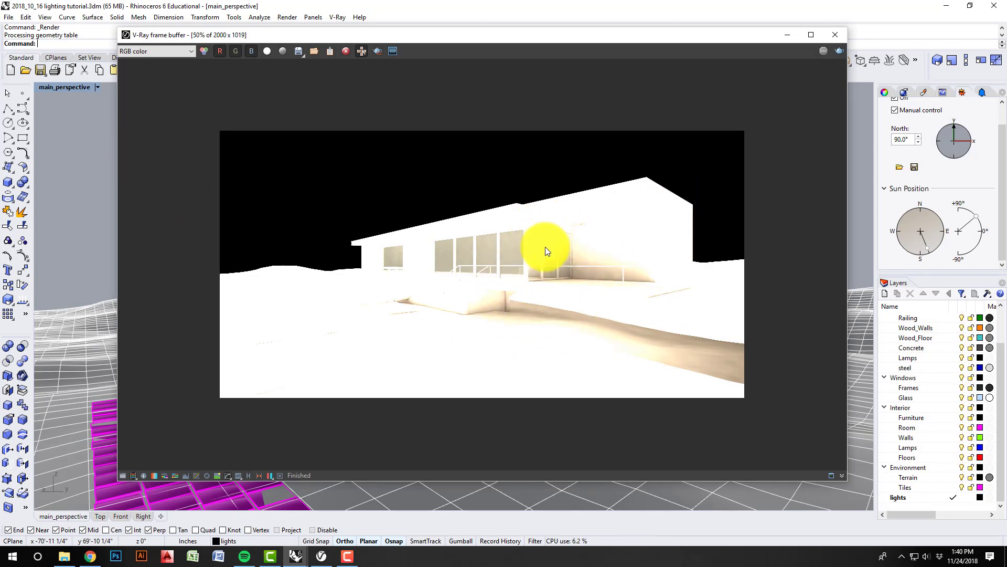
{"action": "left_click", "coordinate": [786, 37]}
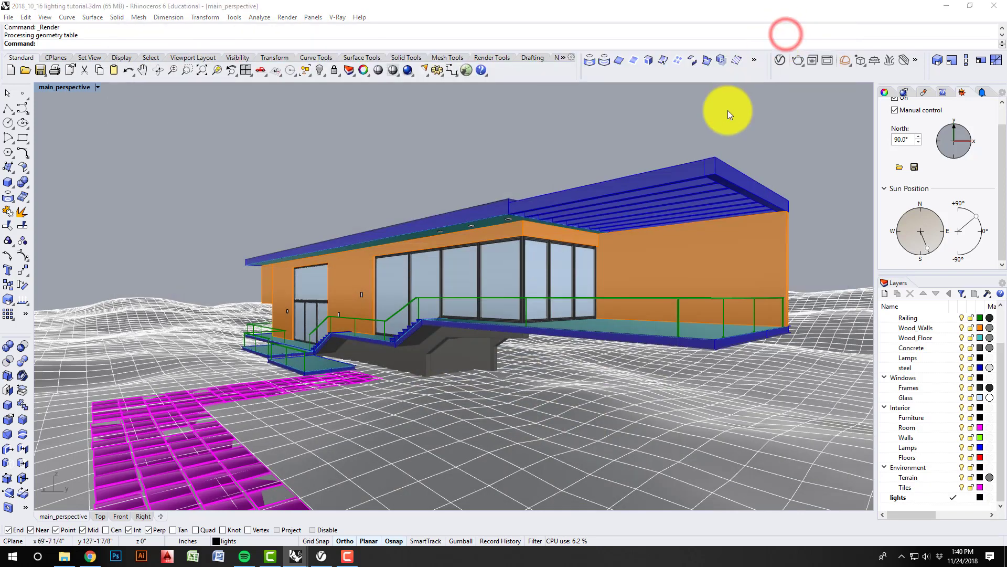
- Set the Rhino Document Sun's Intensity Multiplier to 0.03 and its Size Multiplier to 5
{"action": "left_click", "coordinate": [781, 59]}
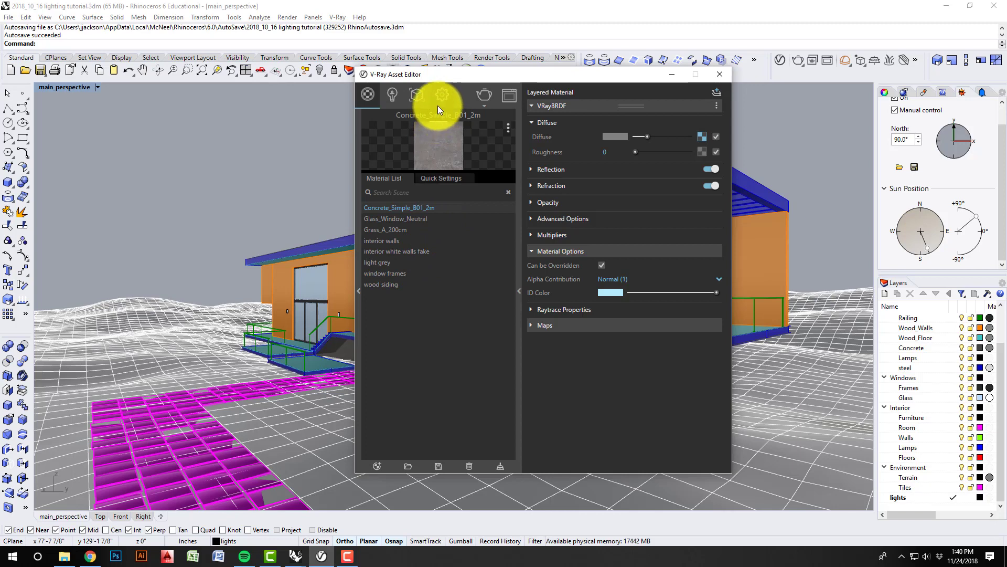
{"action": "left_click", "coordinate": [393, 92]}
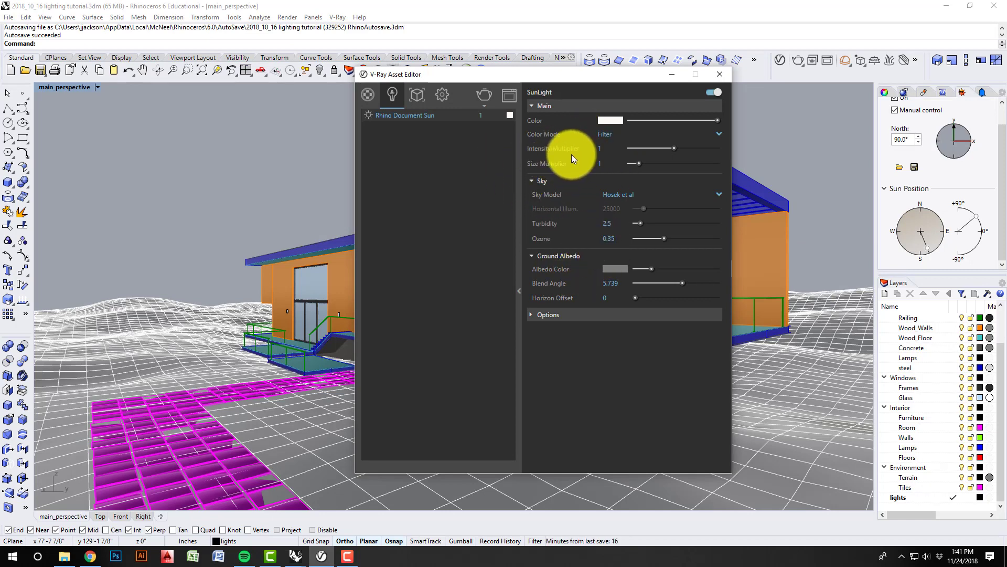
{"action": "left_click", "coordinate": [602, 147]}
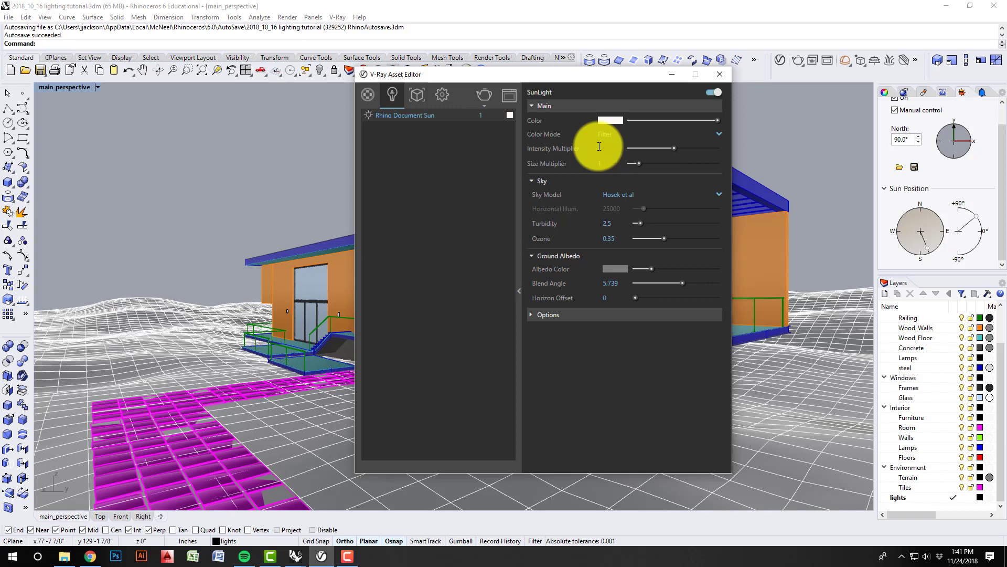
{"action": "left_click", "coordinate": [616, 167]}
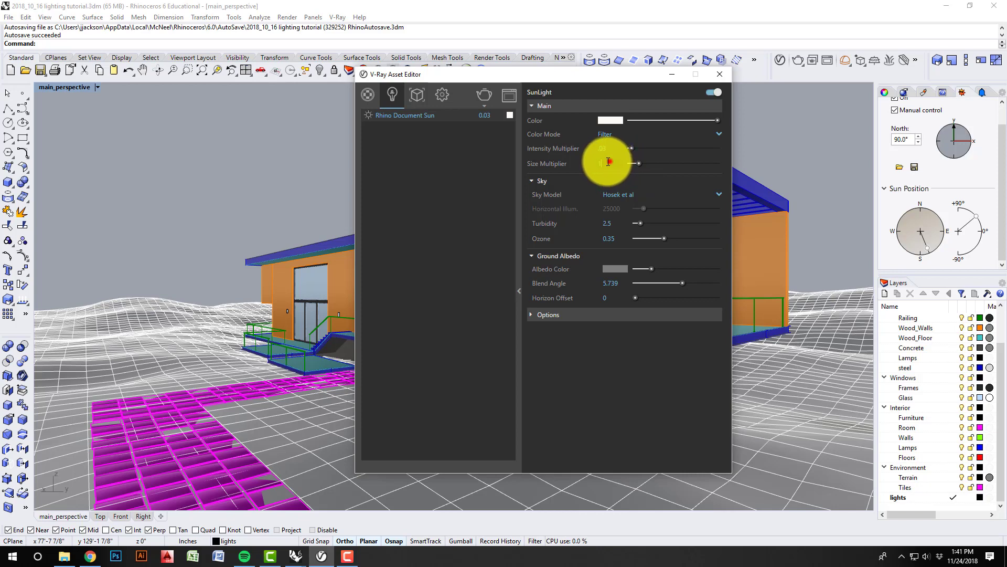
{"action": "left_click", "coordinate": [610, 162]}
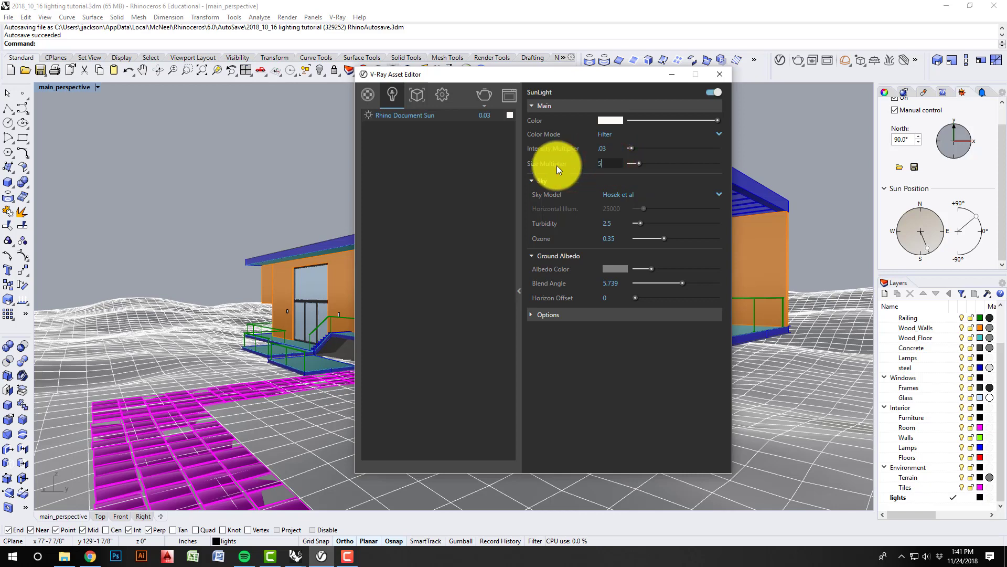
{"action": "type", "text": "5"}
{"action": "left_click", "coordinate": [461, 175]}
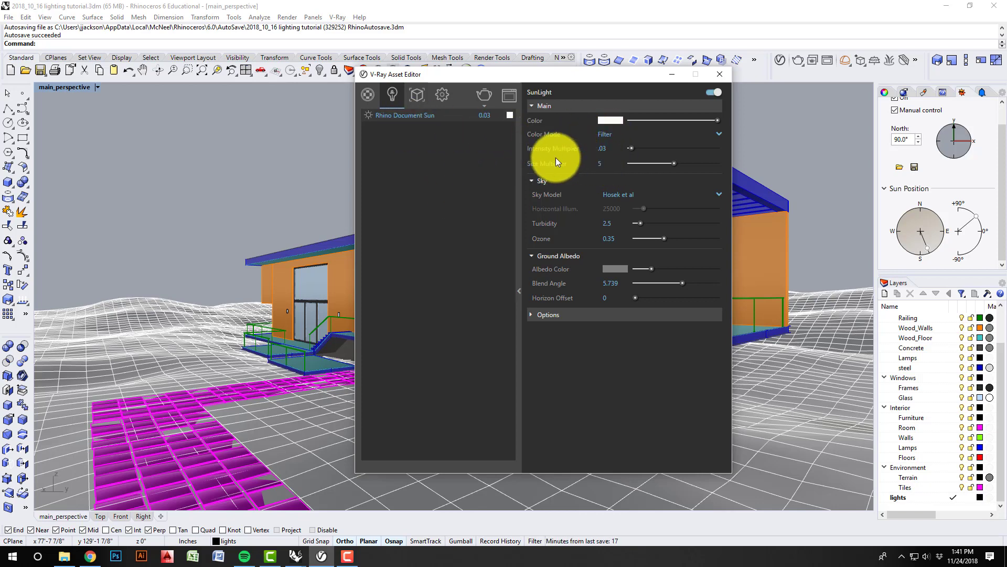
{"action": "left_click", "coordinate": [672, 77]}
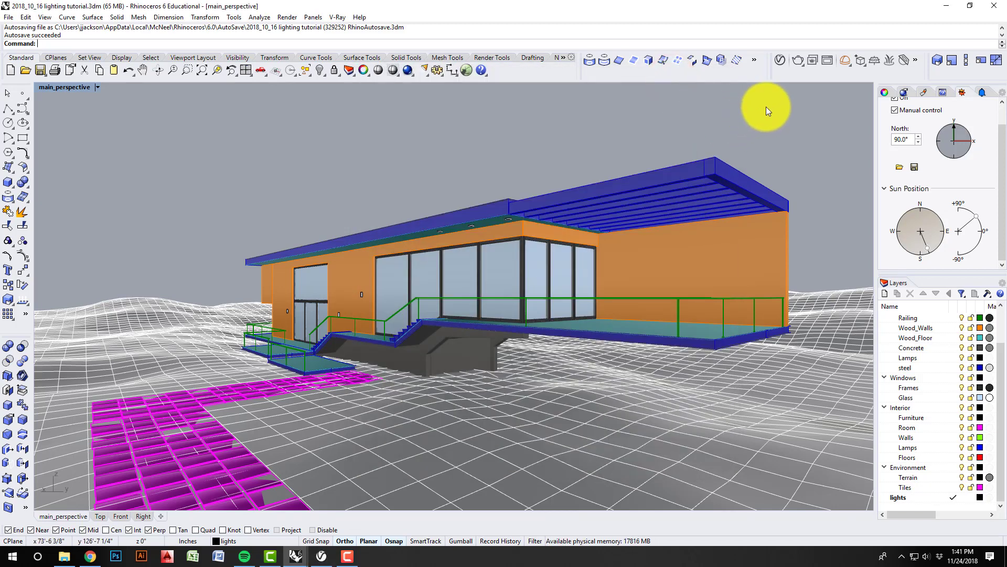
- Render the main_perspective view again and inspect the shadow edges on the wall under the roof overhang
{"action": "left_click", "coordinate": [798, 59]}
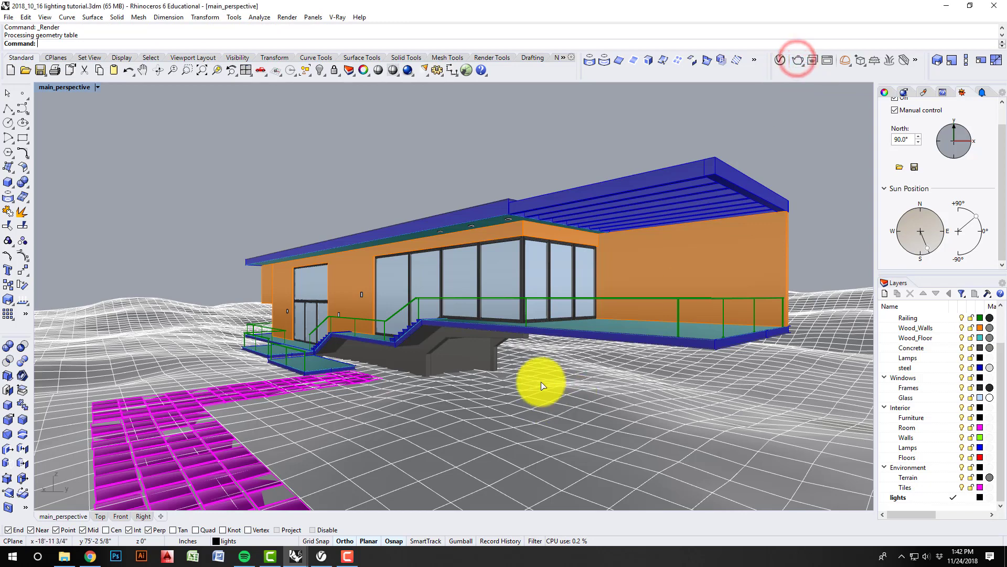
{"action": "mouse_move", "coordinate": [310, 541]}
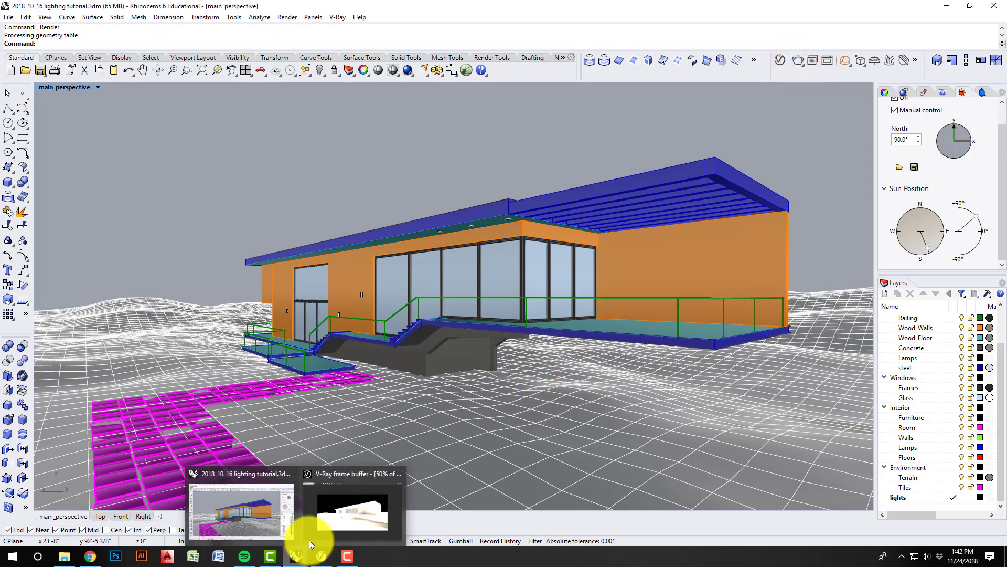
{"action": "left_click", "coordinate": [370, 512]}
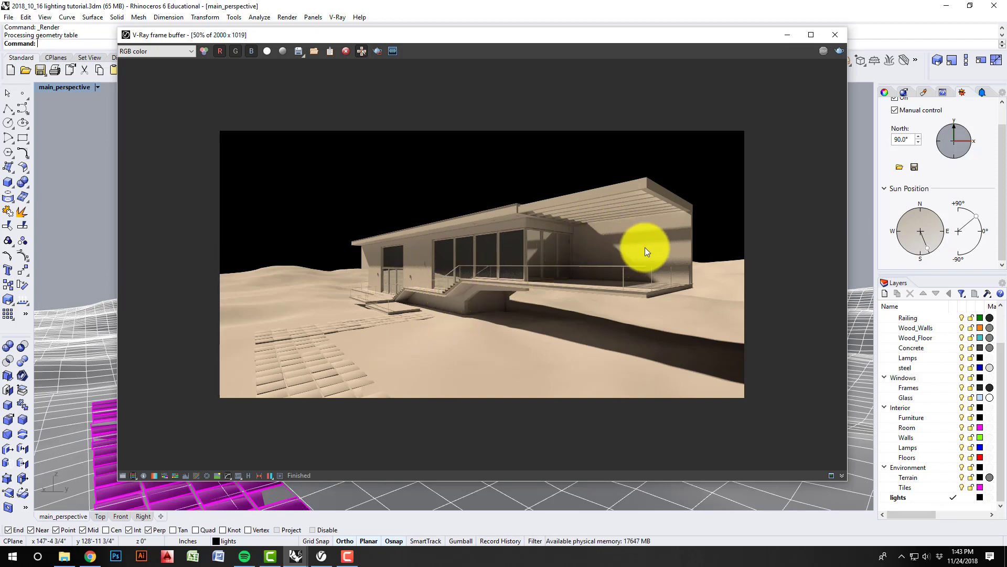
{"action": "scroll", "coordinate": [645, 247], "scroll_direction": "up", "scroll_amount": 2}
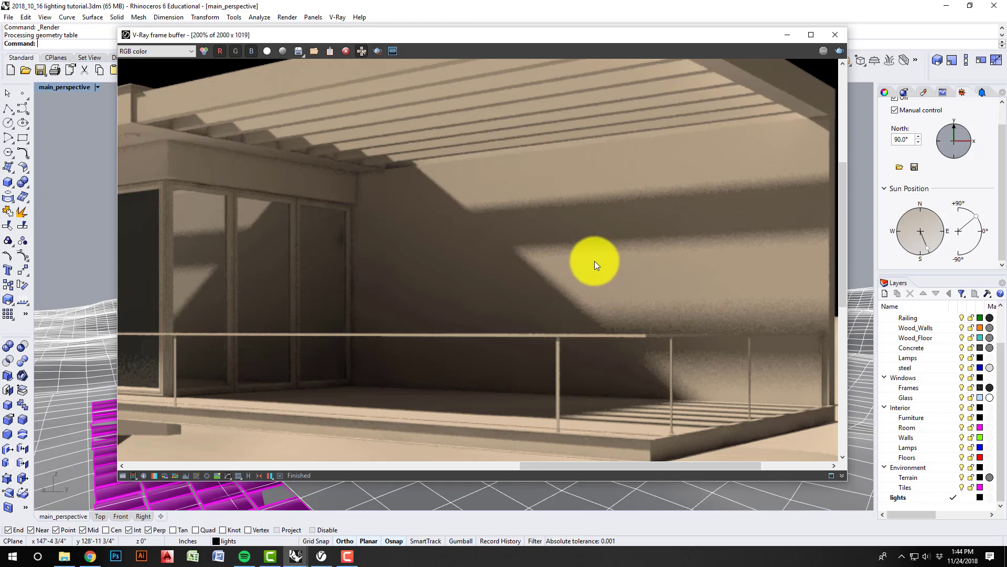
{"action": "scroll", "coordinate": [595, 261], "scroll_direction": "down", "scroll_amount": 2}
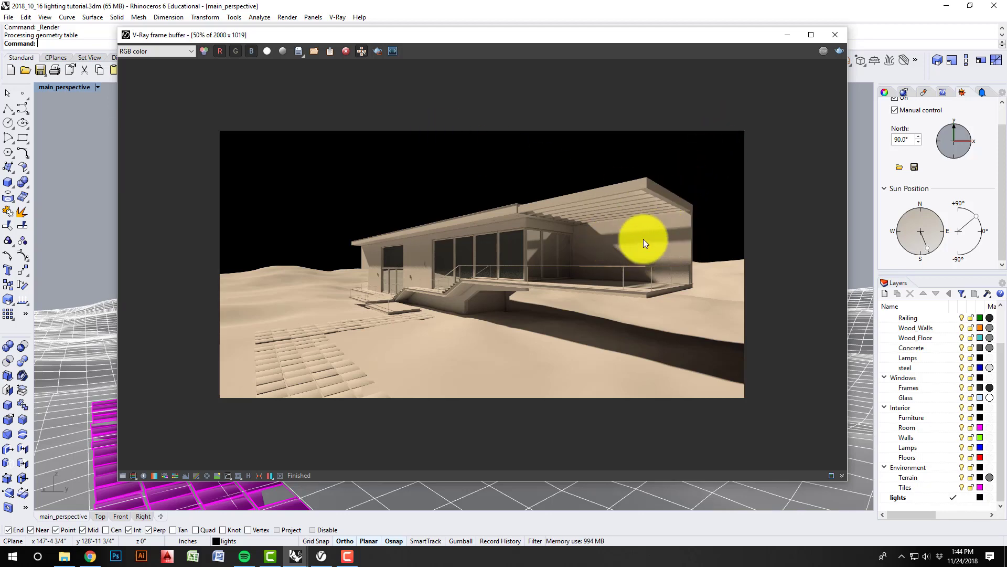
- Define a small square render region over the shadows on the terrace side wall
{"action": "left_click", "coordinate": [377, 52]}
{"action": "left_click_drag", "start_coordinate": [664, 221], "coordinate": [627, 259]}
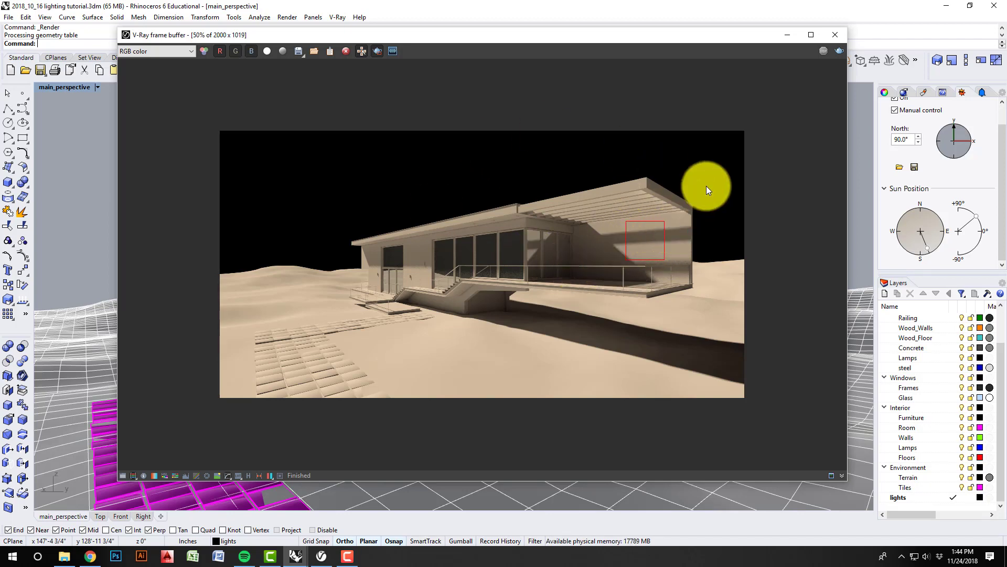
{"action": "left_click", "coordinate": [788, 35]}
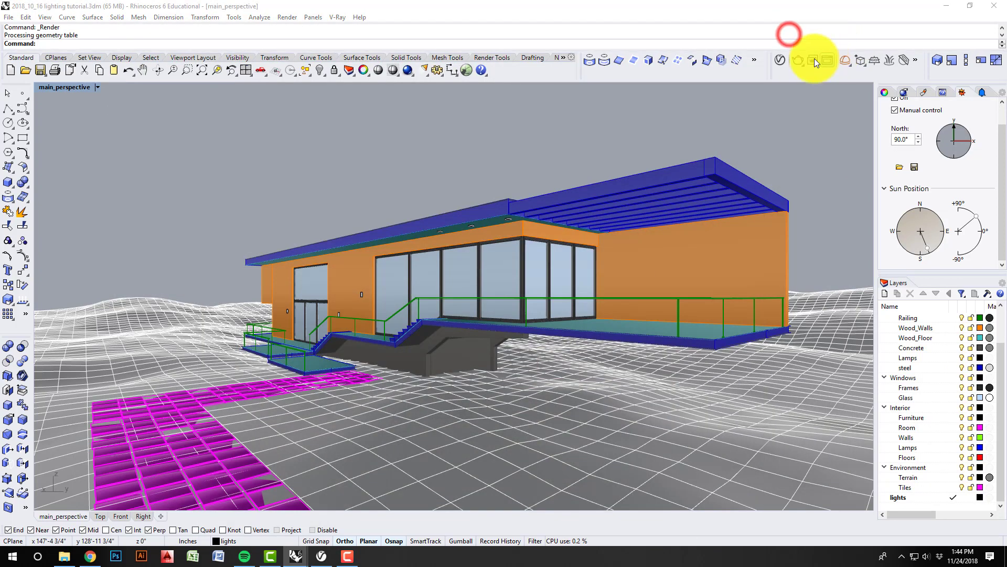
- Set the Rhino Document Sun's Size Multiplier to 0 and return to the frame buffer
{"action": "left_click", "coordinate": [781, 59]}
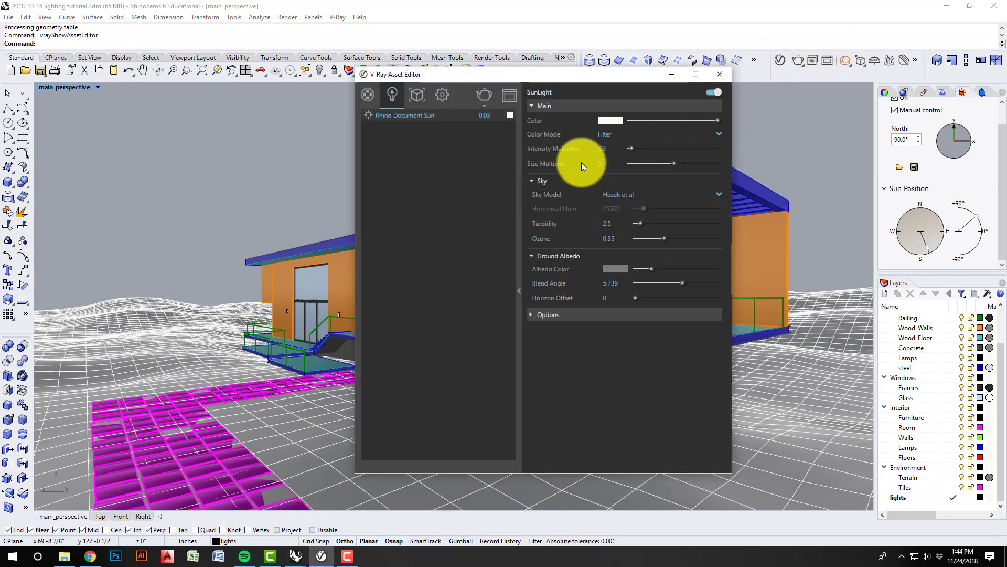
{"action": "left_click_drag", "start_coordinate": [674, 163], "coordinate": [627, 166]}
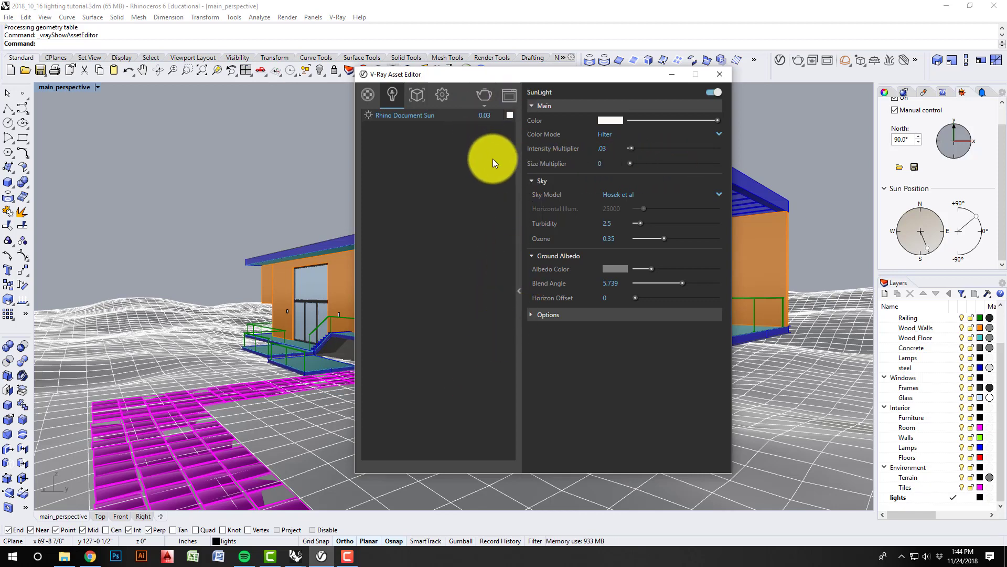
{"action": "mouse_move", "coordinate": [296, 556]}
{"action": "left_click", "coordinate": [345, 518]}
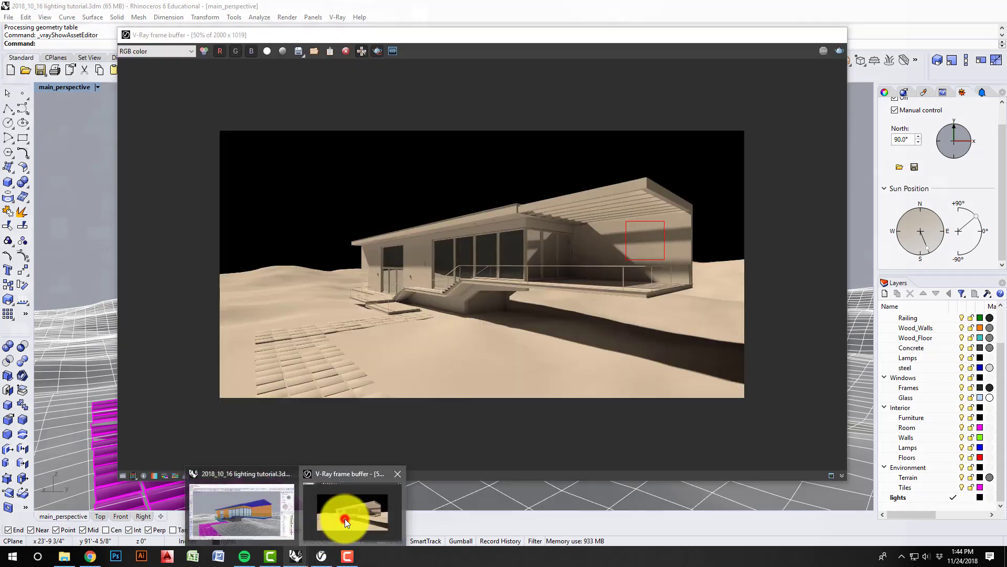
{"action": "left_click", "coordinate": [670, 77]}
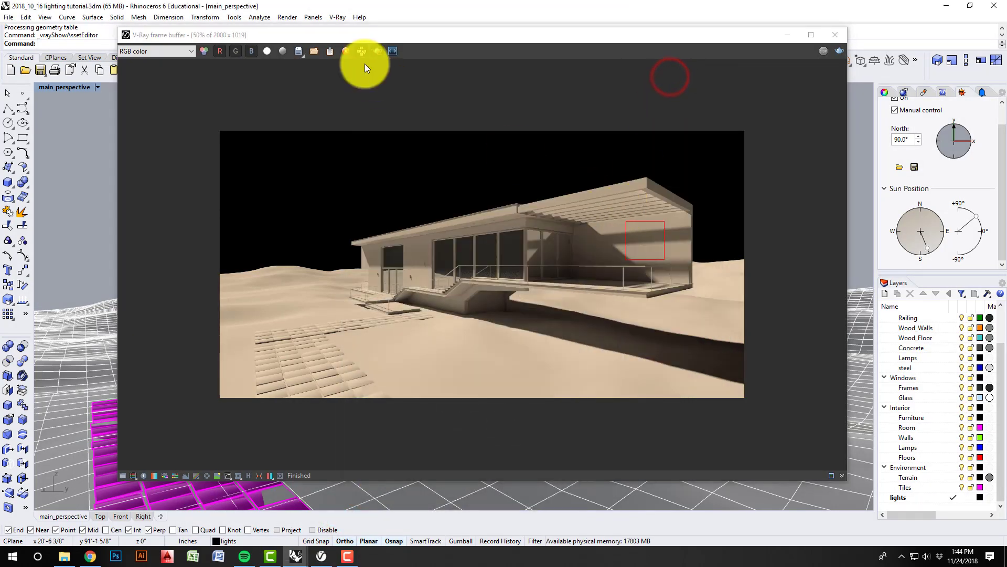
- Render the marked region and compare its shadow edges with the surrounding wall
{"action": "left_click", "coordinate": [841, 50]}
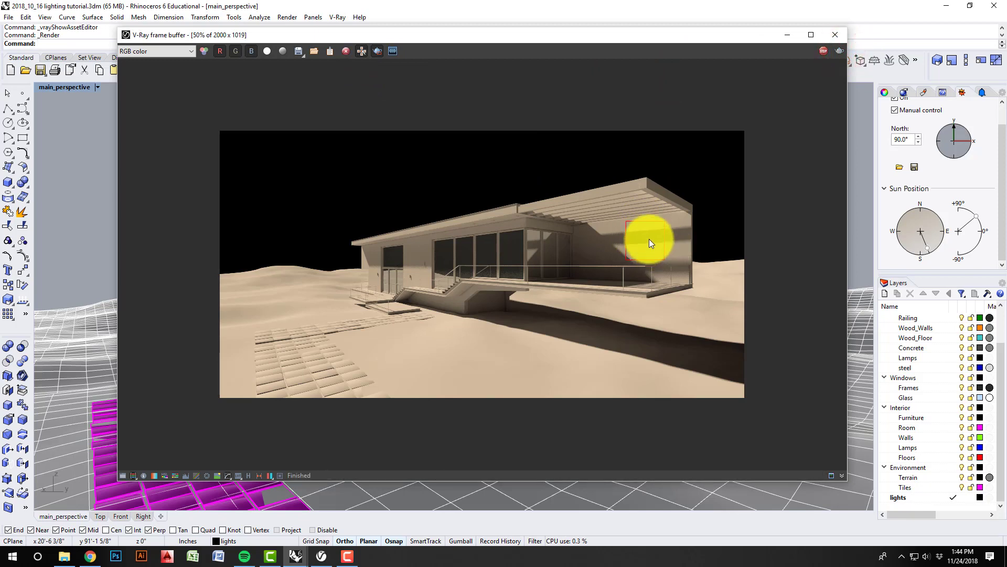
{"action": "scroll", "coordinate": [650, 238], "scroll_direction": "up", "scroll_amount": 2}
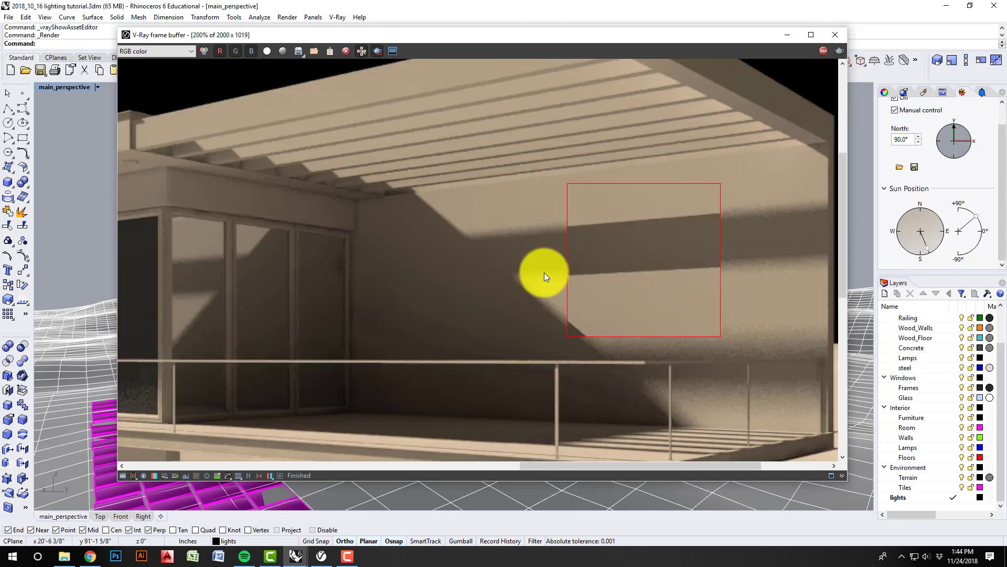
{"action": "scroll", "coordinate": [619, 254], "scroll_direction": "down", "scroll_amount": 1}
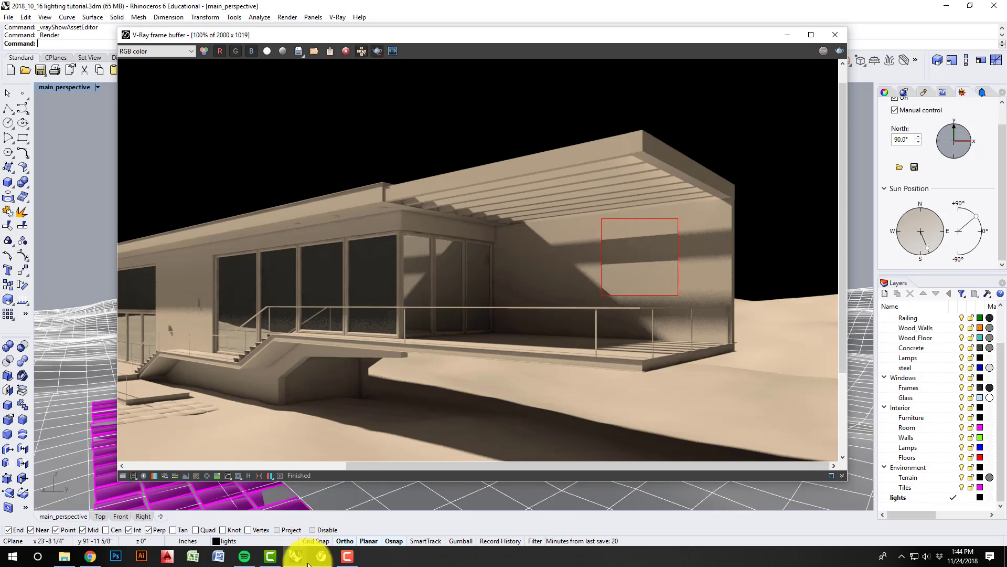
{"action": "mouse_move", "coordinate": [294, 555]}
{"action": "left_click", "coordinate": [259, 517]}
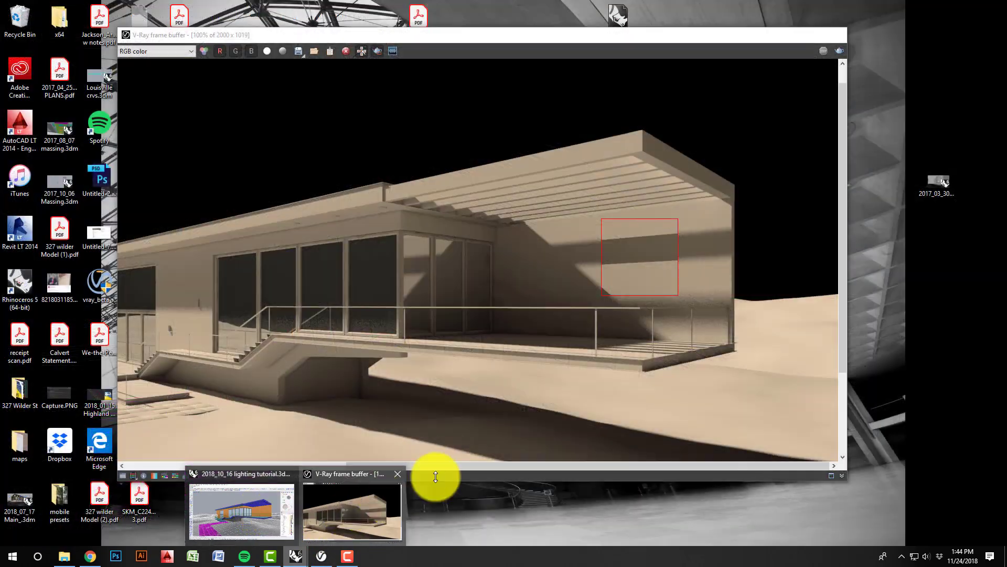
{"action": "left_click", "coordinate": [353, 510]}
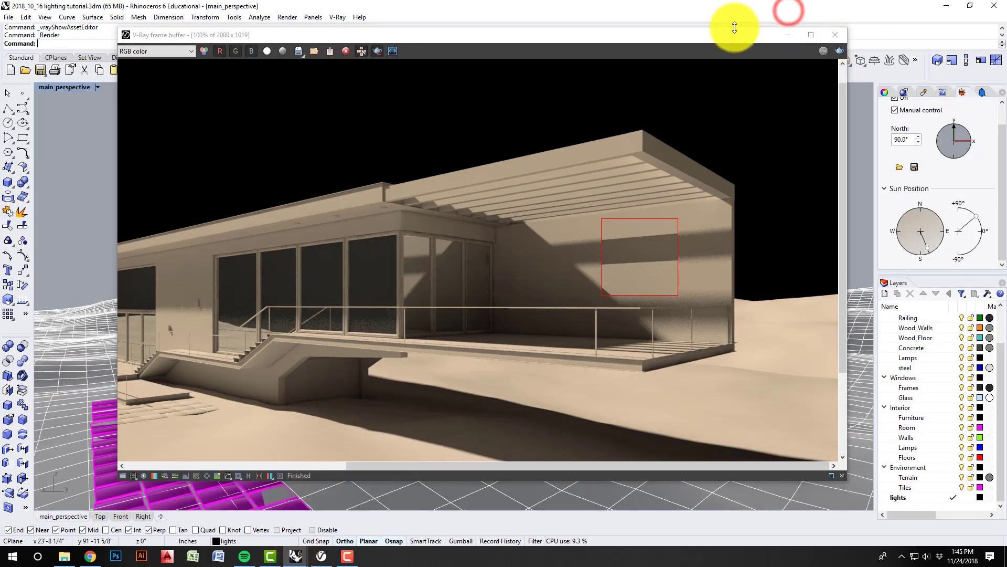
- Raise the Rhino Document Sun's Size Multiplier to 9.4 and return to the frame buffer
{"action": "left_click_drag", "start_coordinate": [734, 34], "coordinate": [722, 88]}
{"action": "left_click", "coordinate": [783, 61]}
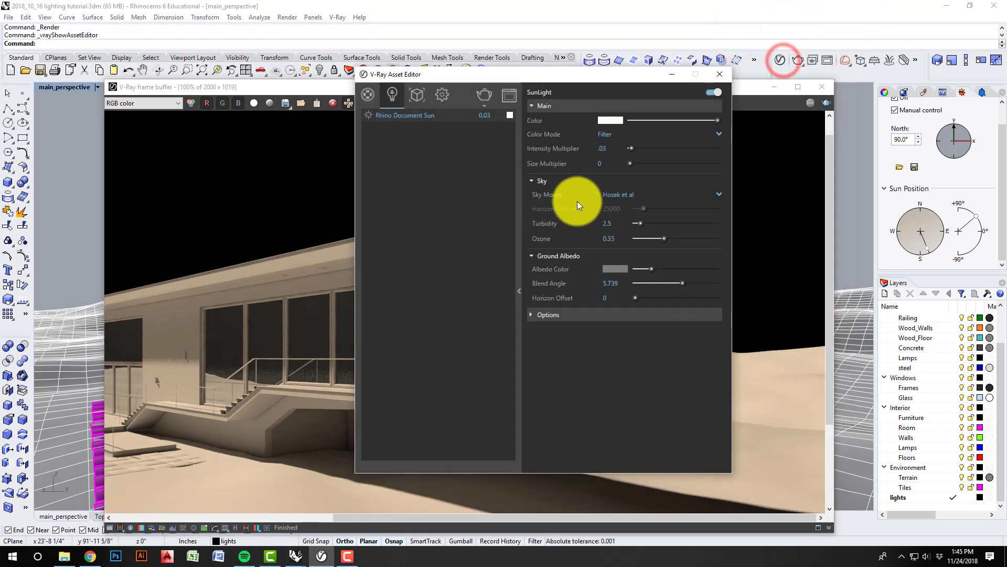
{"action": "left_click_drag", "start_coordinate": [646, 166], "coordinate": [704, 166]}
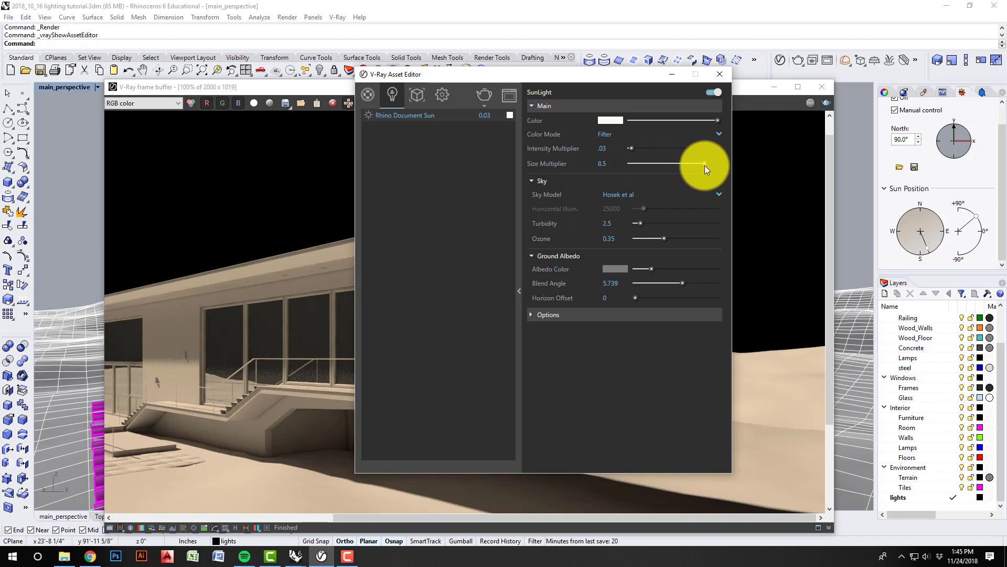
{"action": "left_click", "coordinate": [672, 75]}
- Re-render the marked region on the terrace side wall and compare its shadow softness with the surrounding wall
{"action": "left_click", "coordinate": [827, 103]}
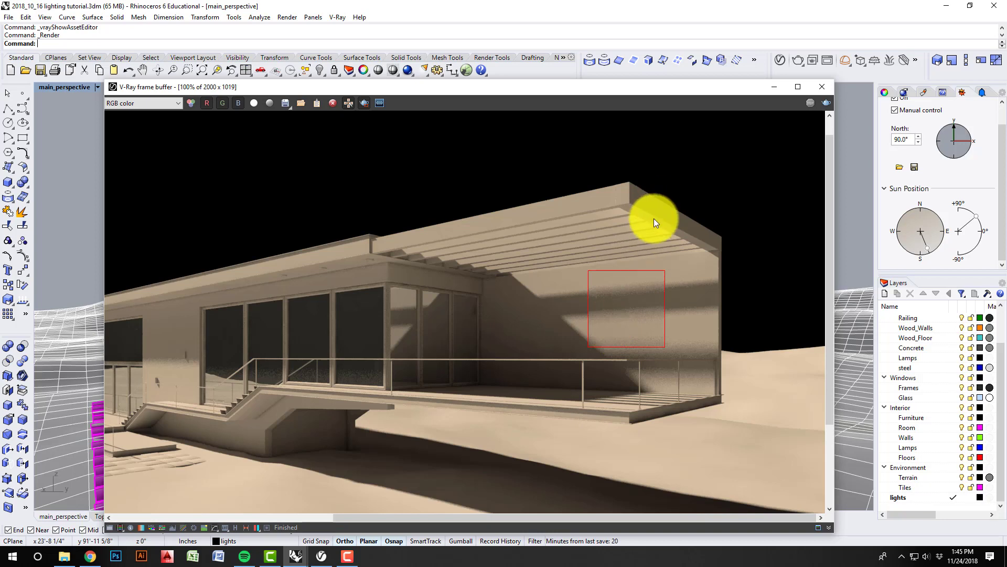
{"action": "left_click_drag", "start_coordinate": [574, 86], "coordinate": [578, 43]}
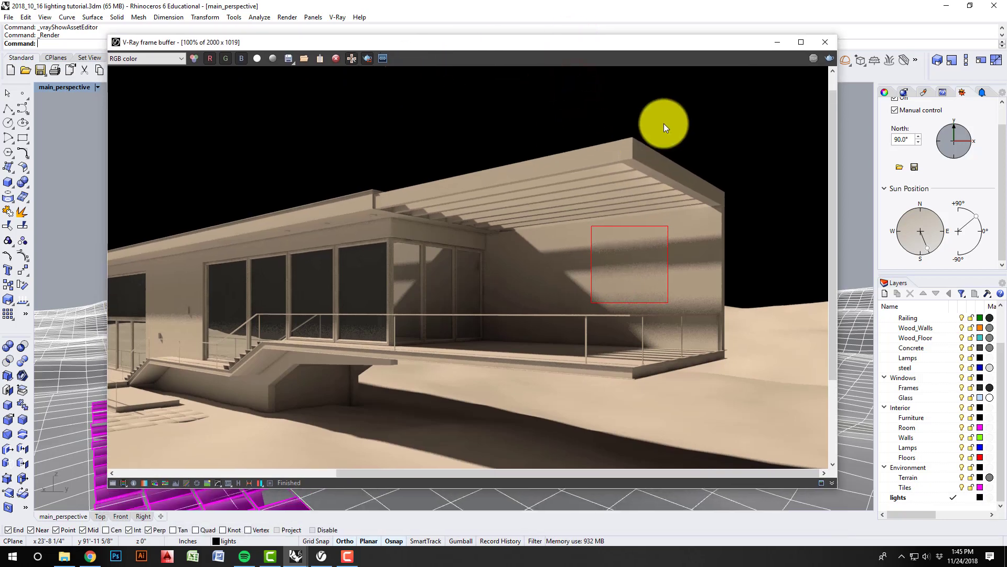
{"action": "left_click_drag", "start_coordinate": [719, 46], "coordinate": [657, 76]}
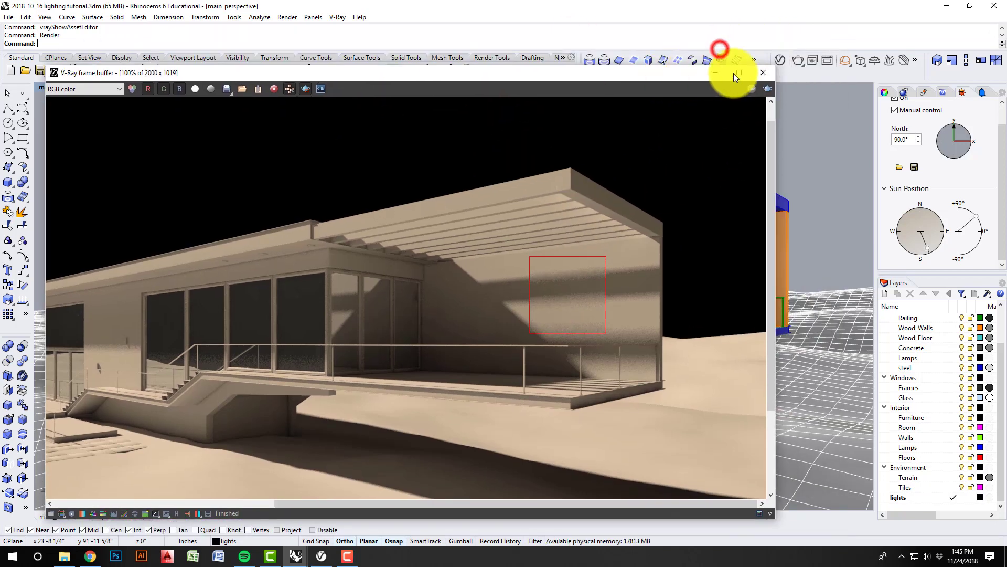
- Set the Rhino Document Sun's Size Multiplier to 5 and put the asset settings away
{"action": "left_click", "coordinate": [780, 59]}
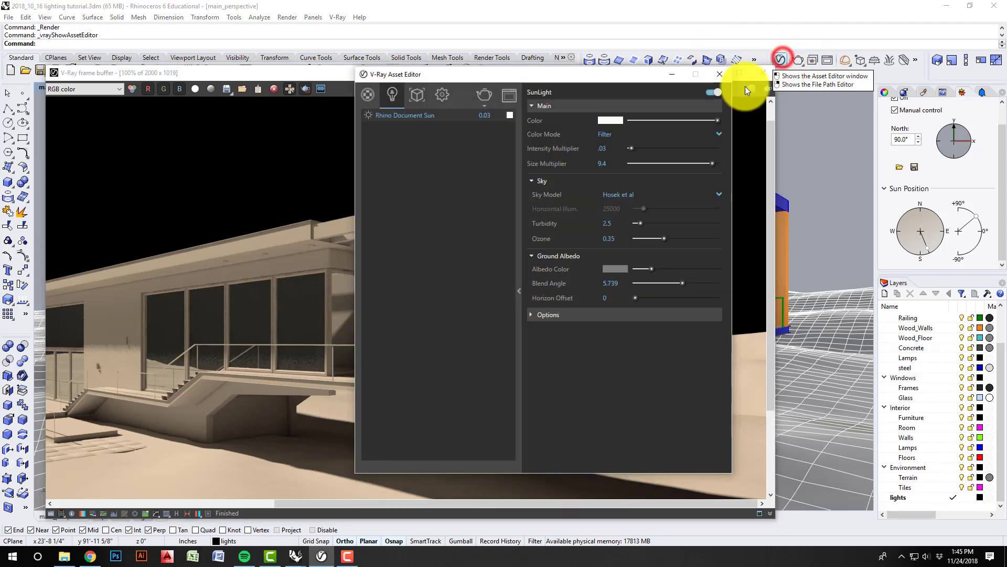
{"action": "left_click", "coordinate": [661, 163]}
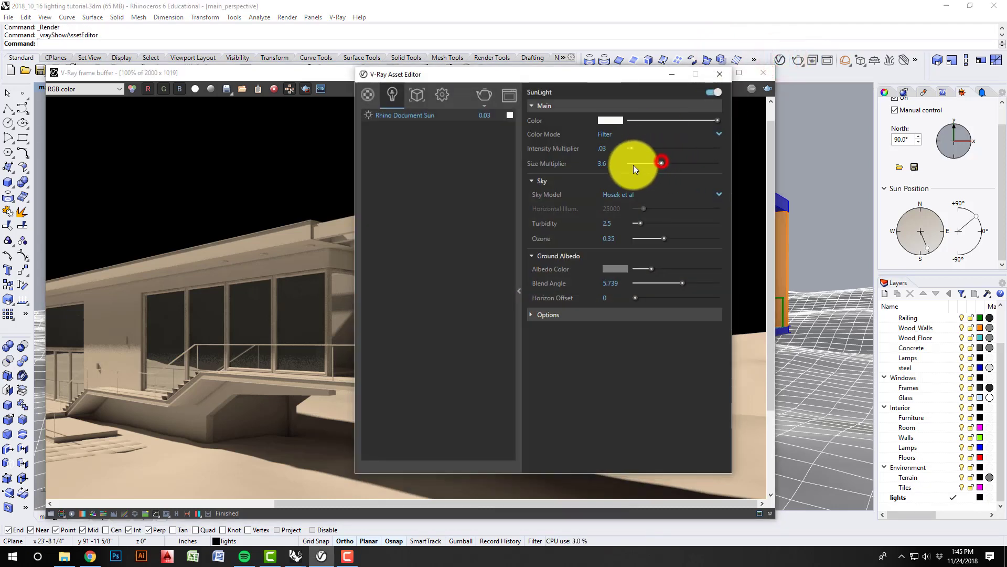
{"action": "left_click", "coordinate": [617, 164]}
{"action": "type", "text": "5"}
{"action": "left_click", "coordinate": [450, 164]}
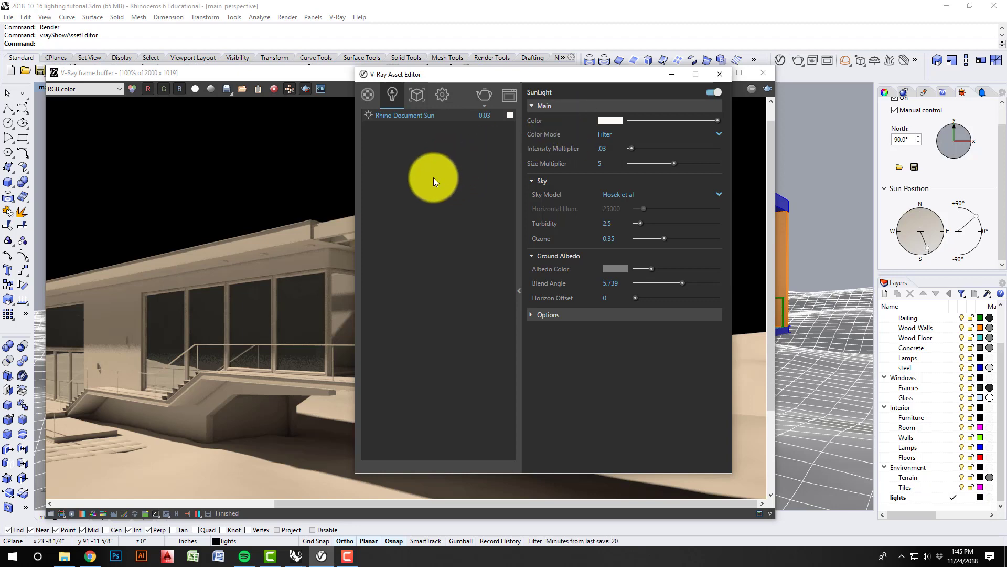
{"action": "left_click", "coordinate": [669, 74]}
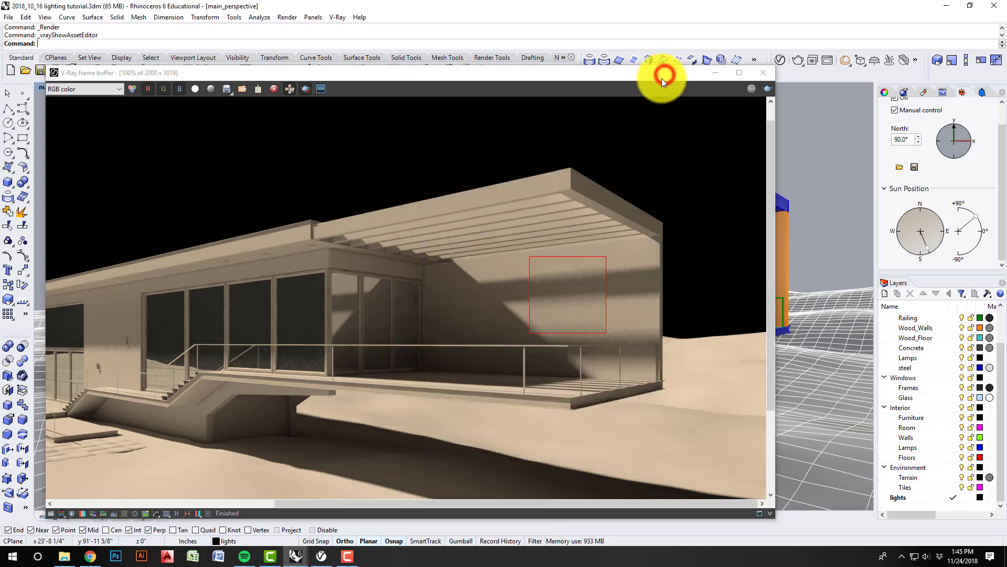
- Review the whole rendered image of the house at 50% zoom and return to the model viewport
{"action": "left_click_drag", "start_coordinate": [648, 74], "coordinate": [734, 48]}
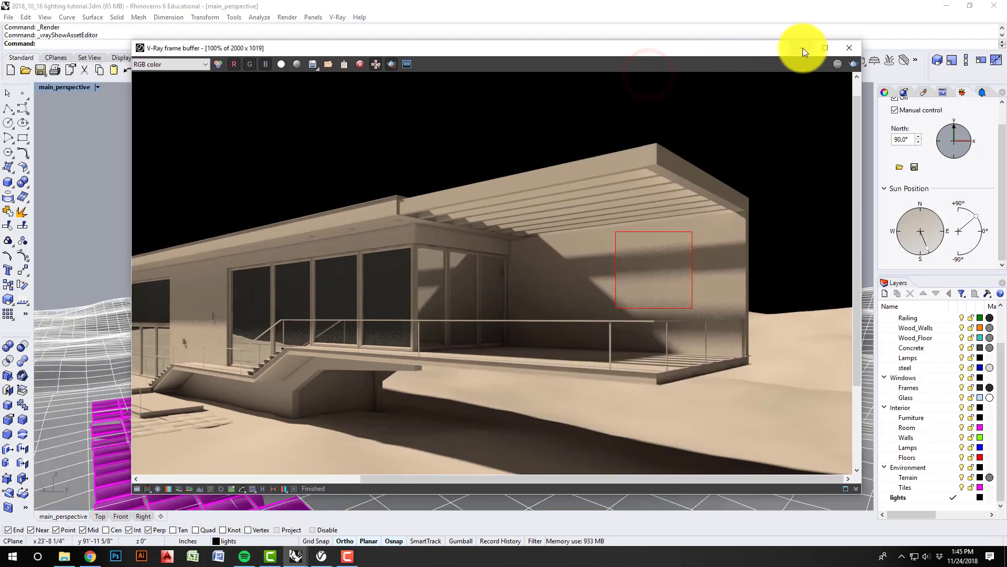
{"action": "scroll", "coordinate": [617, 225], "scroll_direction": "down", "scroll_amount": 2}
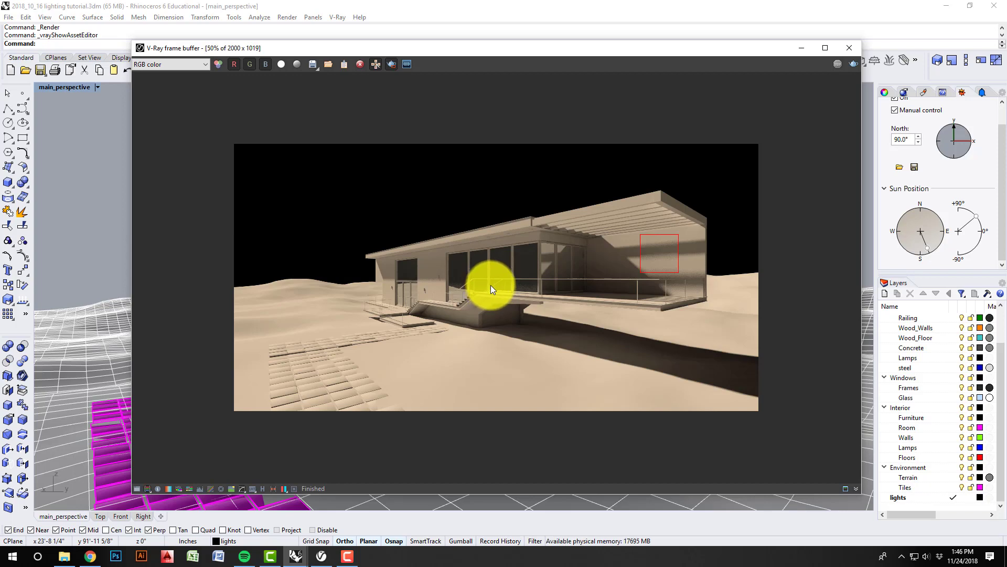
{"action": "left_click", "coordinate": [802, 47]}
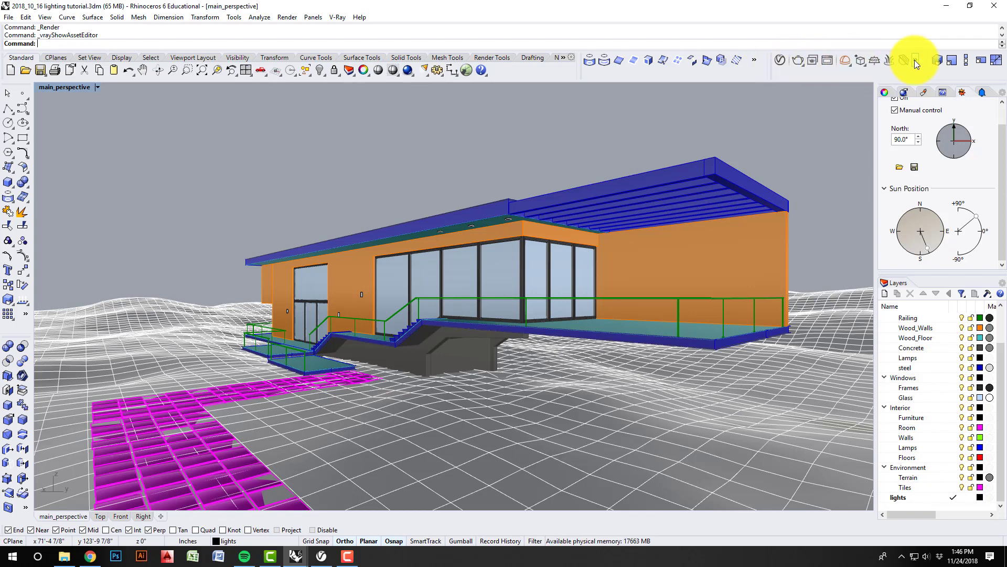
- Look up the V-Ray toolbars in the list of toolbars that can be shown
{"action": "right_click", "coordinate": [559, 73]}
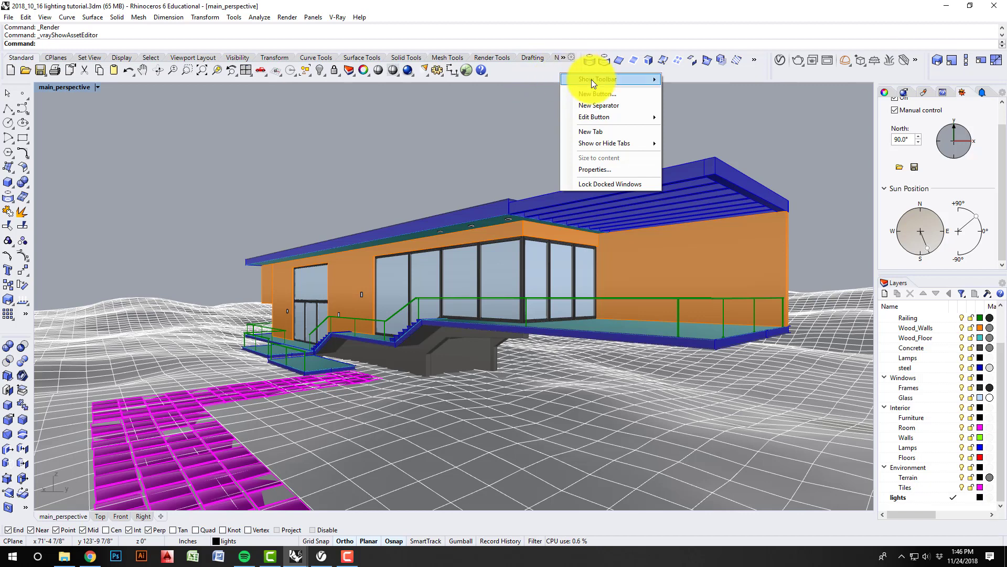
{"action": "mouse_move", "coordinate": [590, 80]}
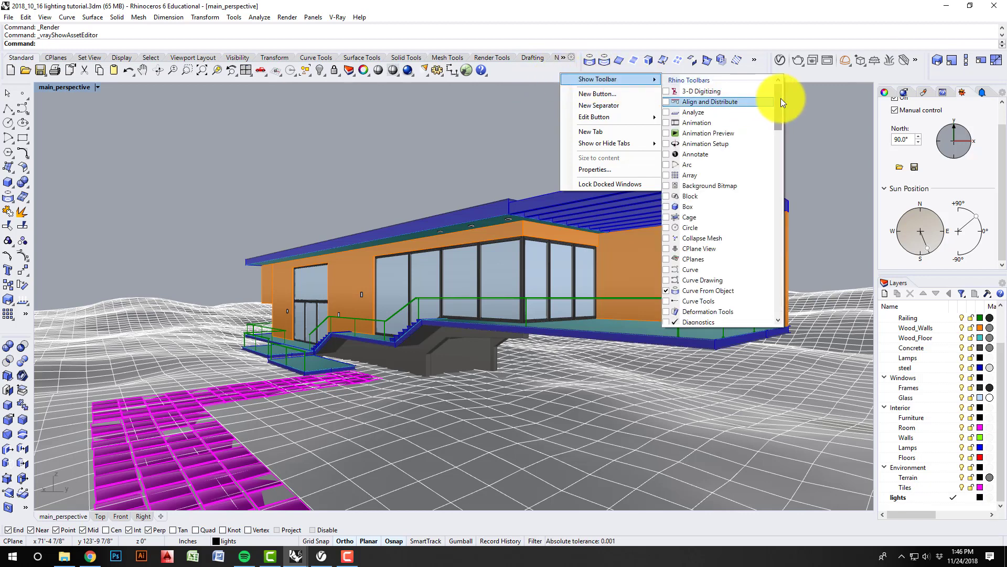
{"action": "right_click", "coordinate": [531, 72]}
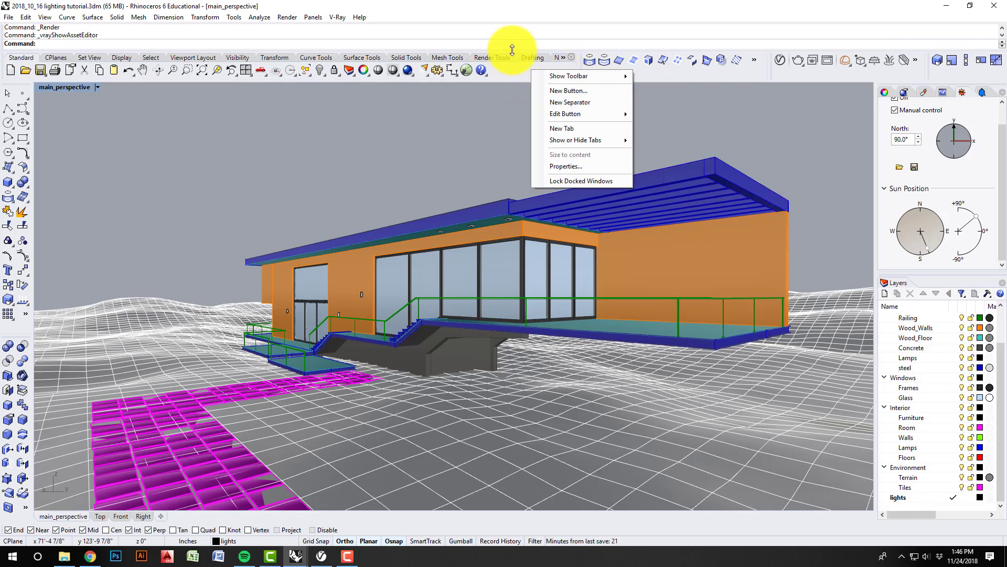
{"action": "mouse_move", "coordinate": [561, 78]}
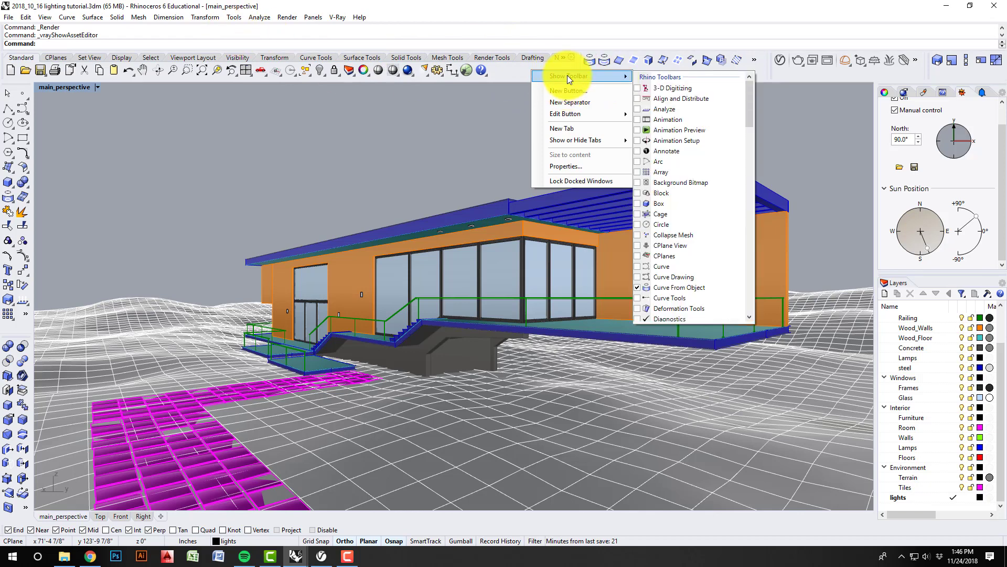
{"action": "left_click_drag", "start_coordinate": [749, 92], "coordinate": [751, 275]}
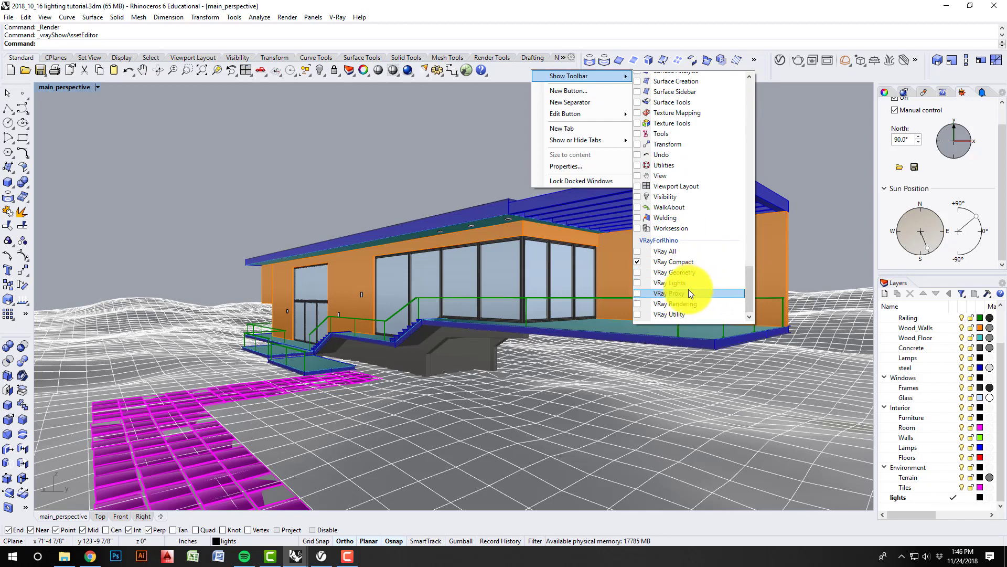
- Create a V-Ray dome light with the AtPoint option, placing it on the ground in front of the house
{"action": "right_click_drag", "start_coordinate": [473, 152], "coordinate": [472, 161]}
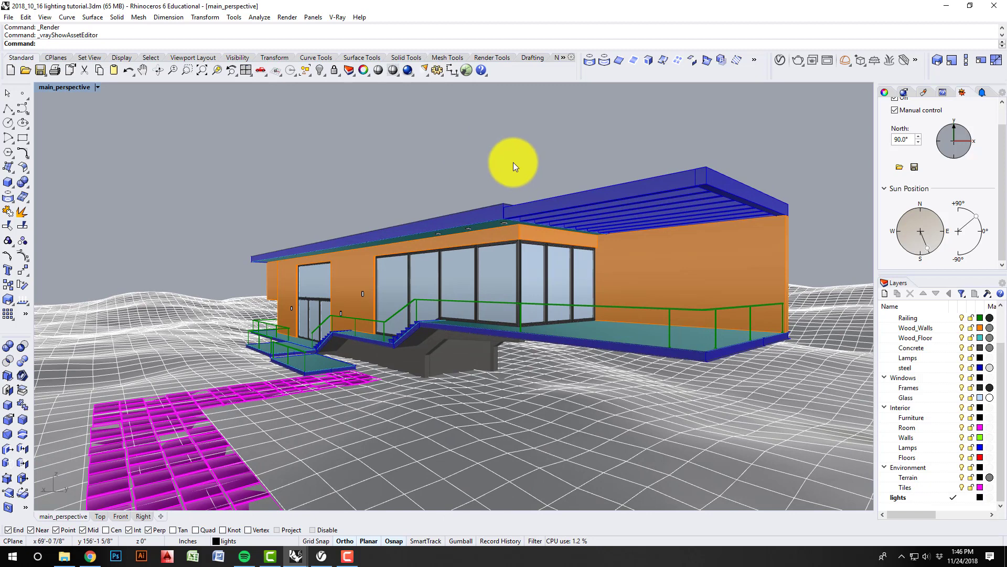
{"action": "left_click", "coordinate": [846, 59]}
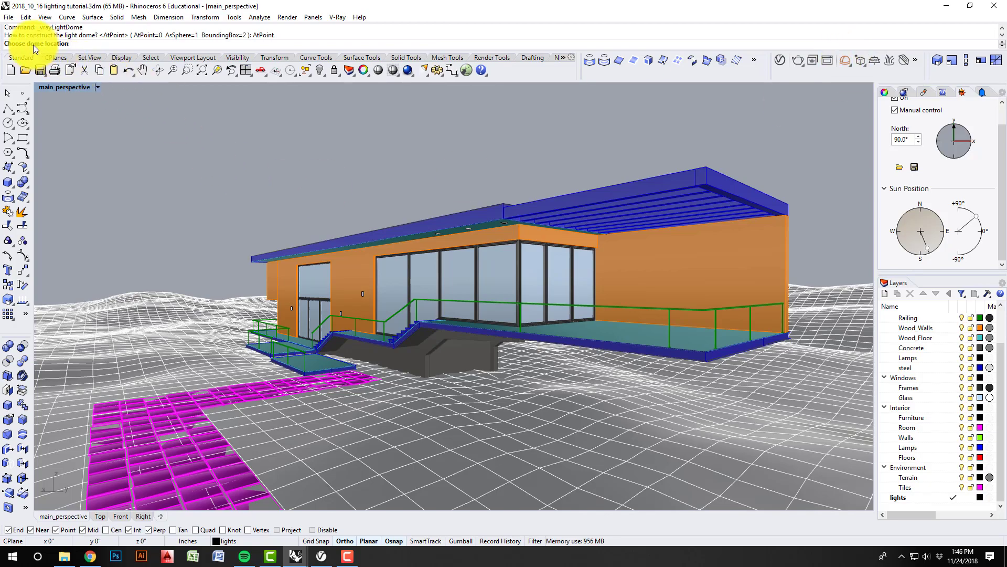
{"action": "mouse_move", "coordinate": [447, 371]}
{"action": "right_mouse_down"}
{"action": "mouse_move", "coordinate": [489, 405]}
{"action": "mouse_move", "coordinate": [487, 362]}
{"action": "mouse_move", "coordinate": [464, 367]}
{"action": "right_mouse_up"}
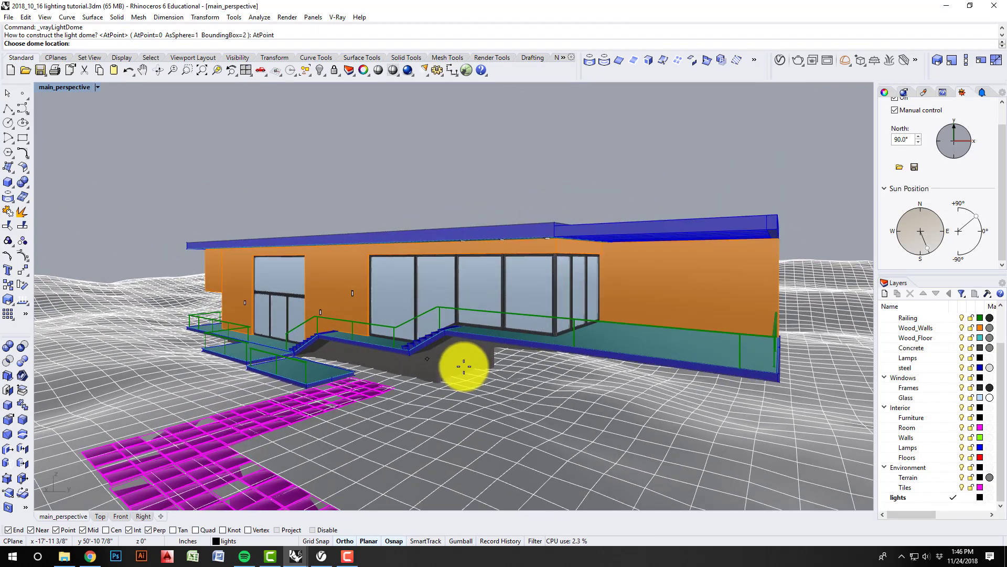
{"action": "left_click", "coordinate": [366, 458]}
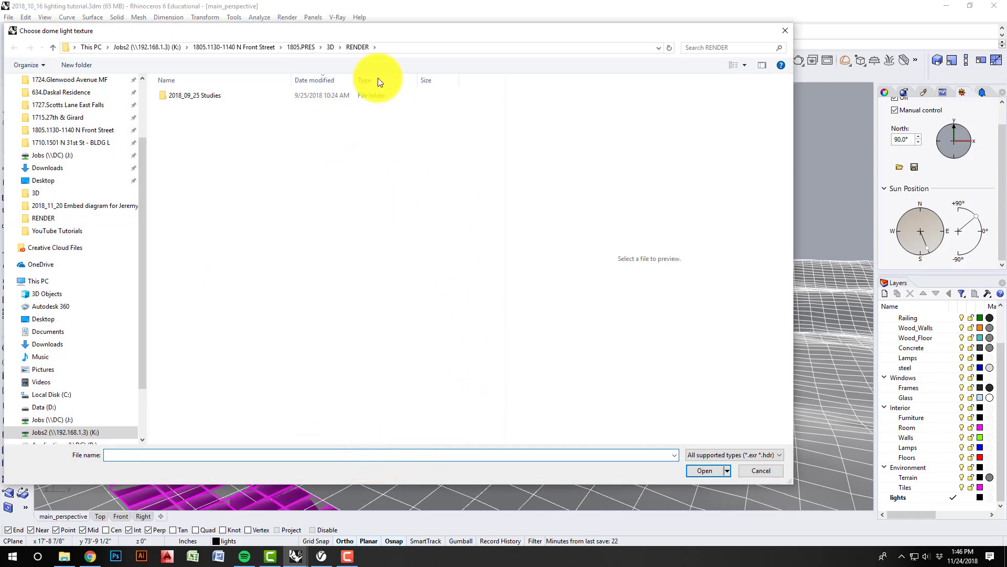
- Load VizPeople_non_commercial_hdr_v1_11.hdr from the Data (D:) folder Arch 3231 Fall 2018, 2018_09_17 Workshop_01, as the dome light texture
{"action": "left_click_drag", "start_coordinate": [444, 32], "coordinate": [516, 51]}
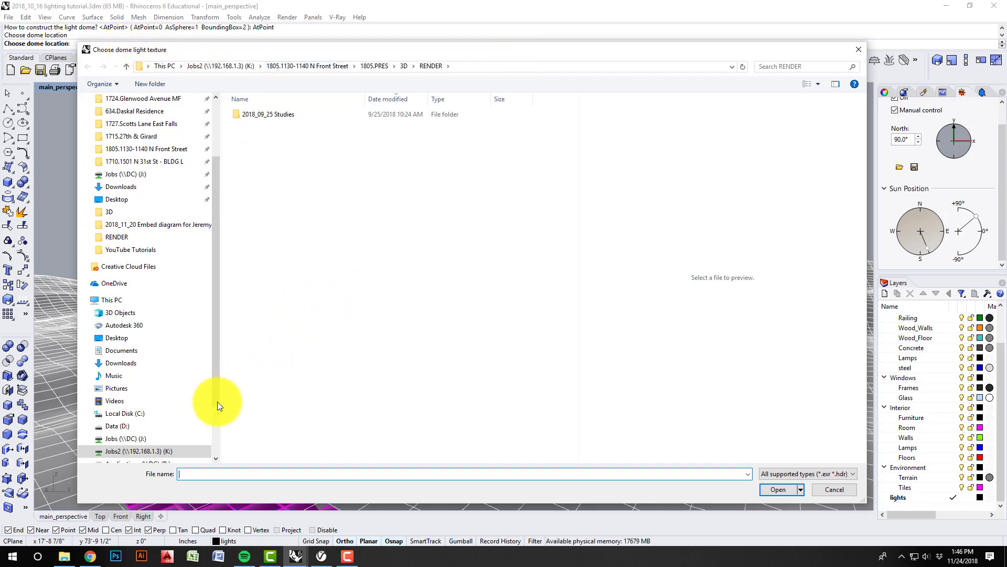
{"action": "left_click", "coordinate": [163, 426]}
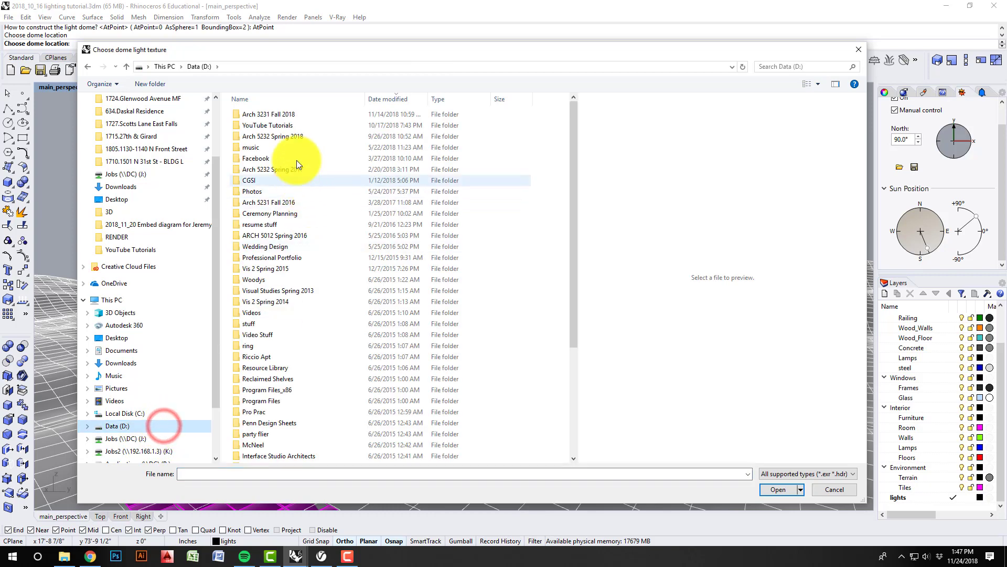
{"action": "double_click", "coordinate": [278, 114]}
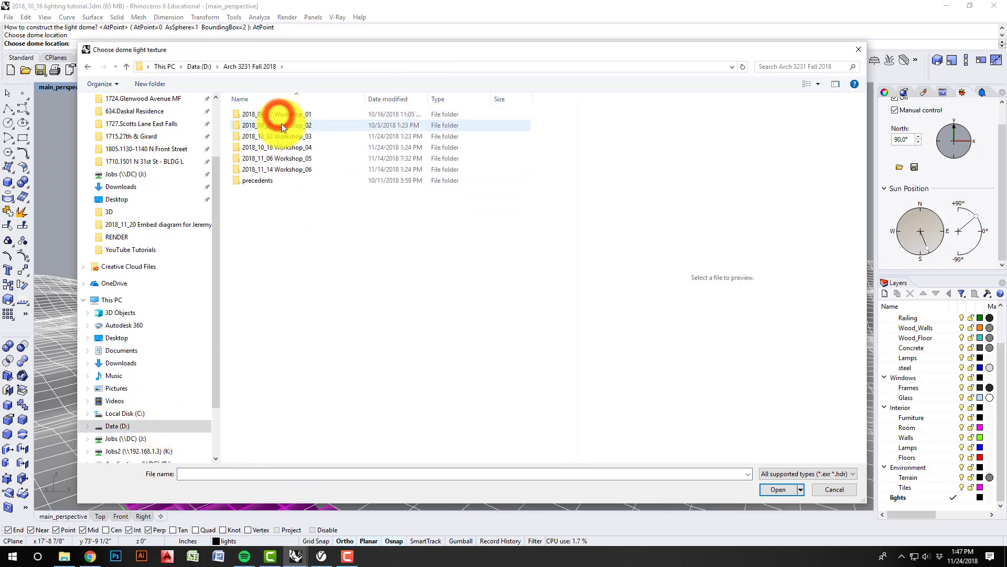
{"action": "double_click", "coordinate": [288, 115]}
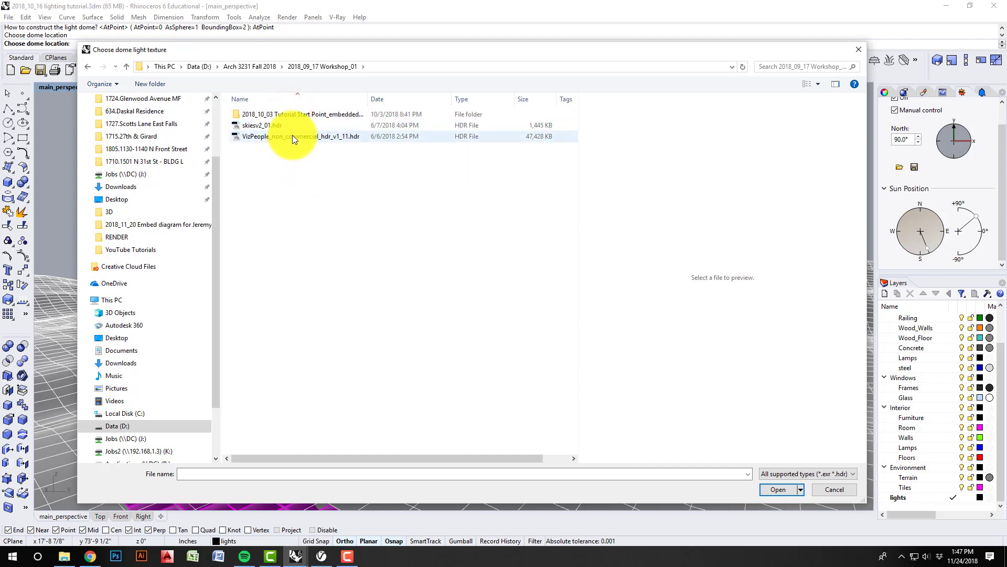
{"action": "left_click", "coordinate": [292, 136]}
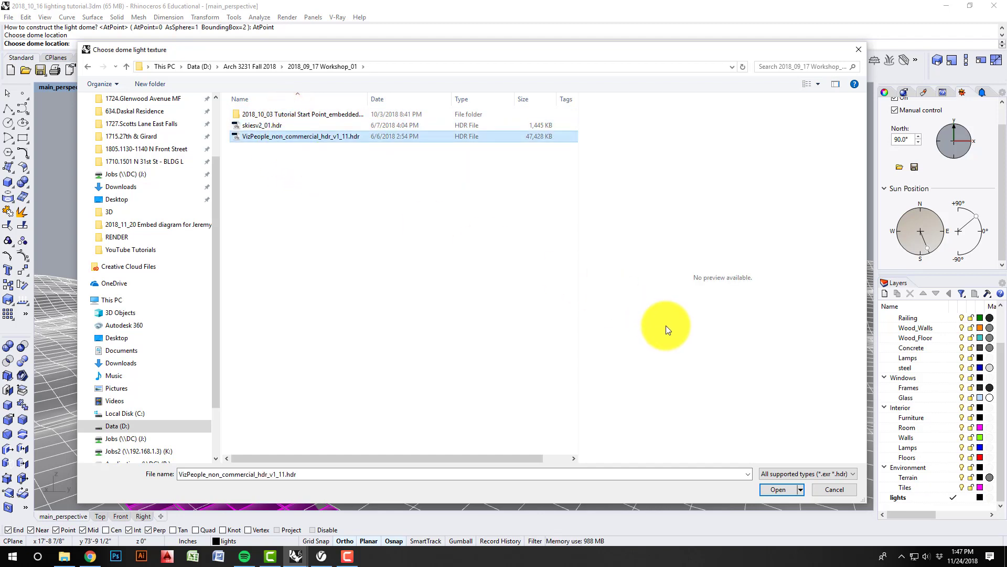
{"action": "left_click", "coordinate": [780, 490]}
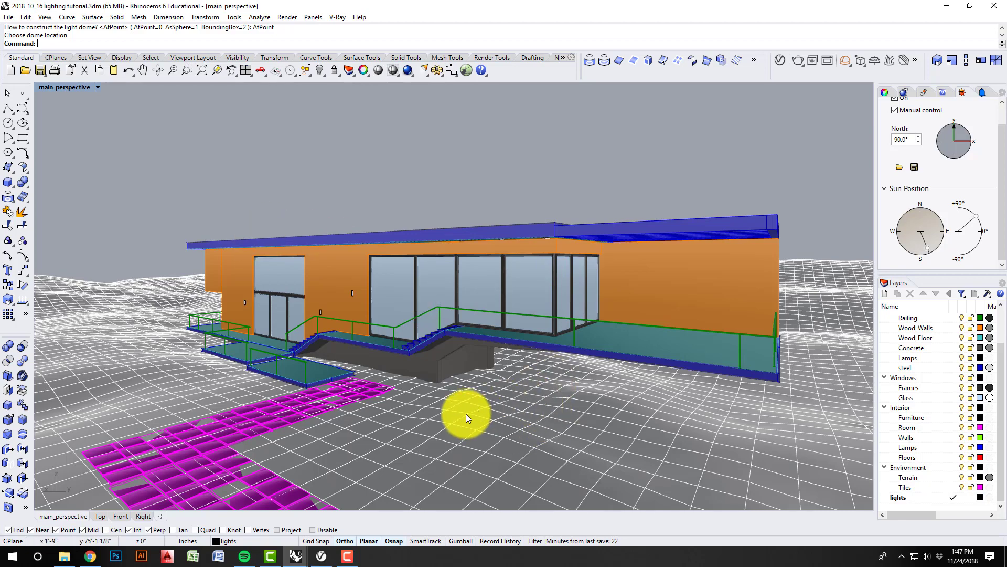
- Show the four-viewport layout and select the dome light beside the house in the Top view
{"action": "right_click_drag", "start_coordinate": [342, 291], "coordinate": [340, 286]}
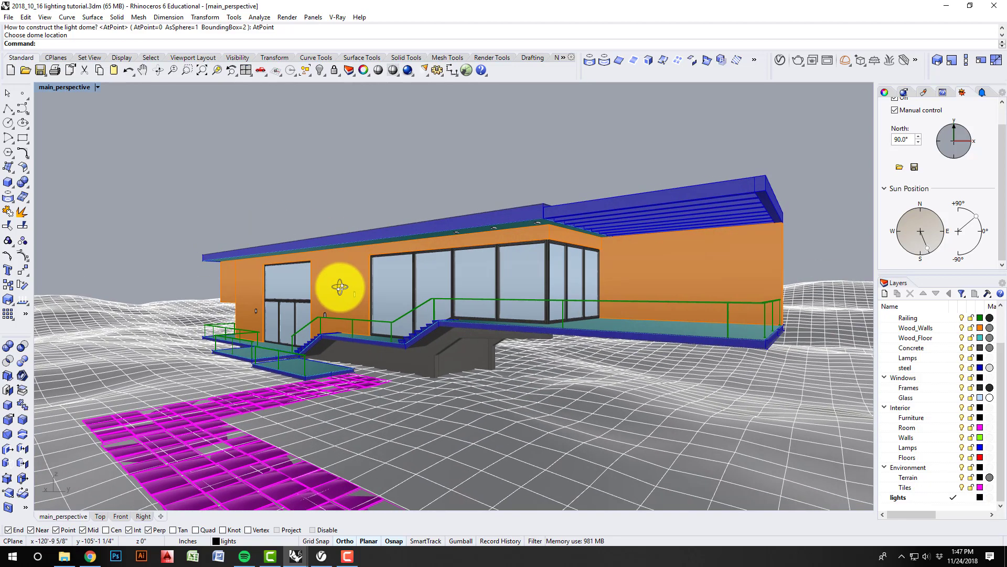
{"action": "right_click_drag", "start_coordinate": [451, 301], "coordinate": [418, 305]}
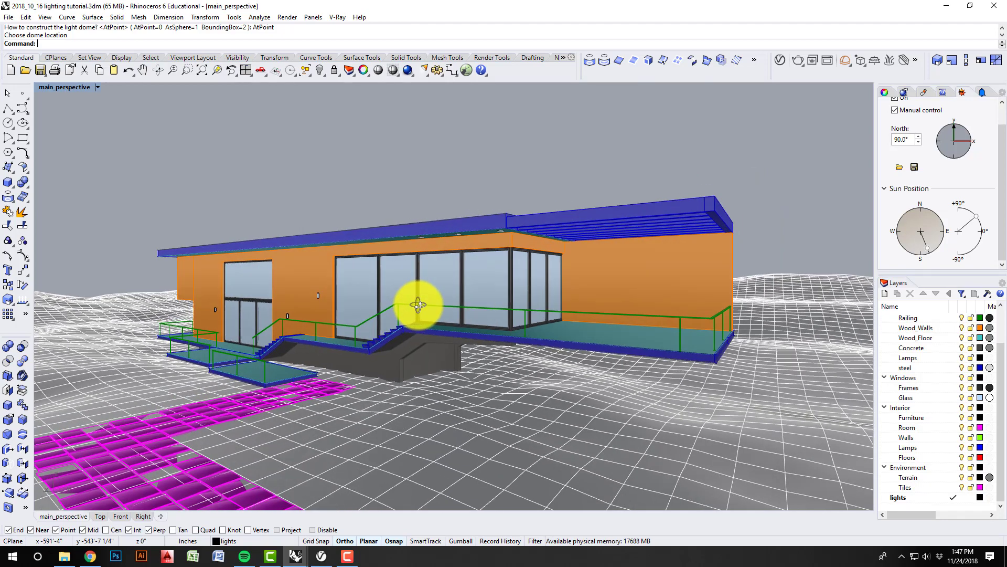
{"action": "double_click", "coordinate": [70, 87]}
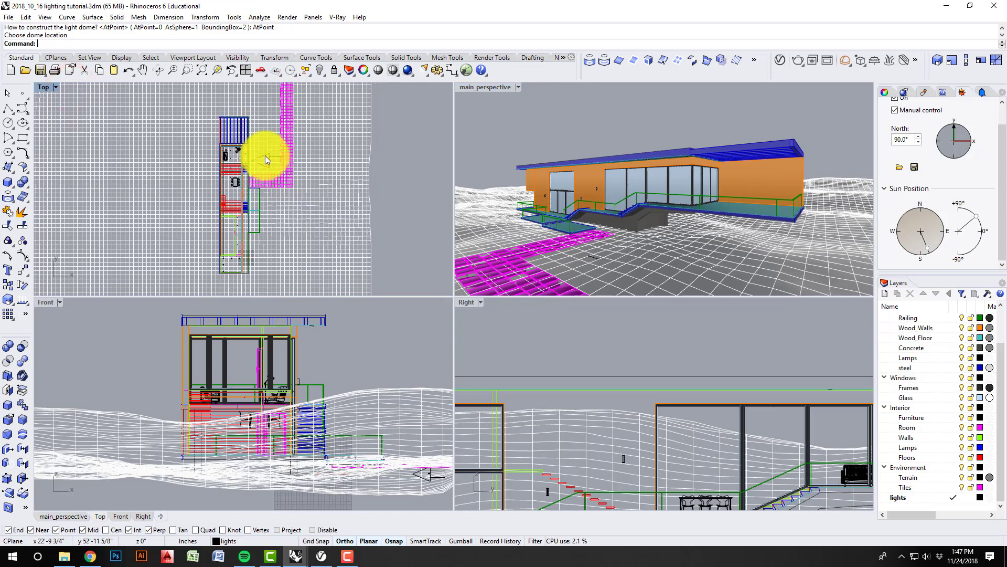
{"action": "scroll", "coordinate": [266, 155], "scroll_direction": "up", "scroll_amount": 3}
{"action": "left_click", "coordinate": [275, 170]}
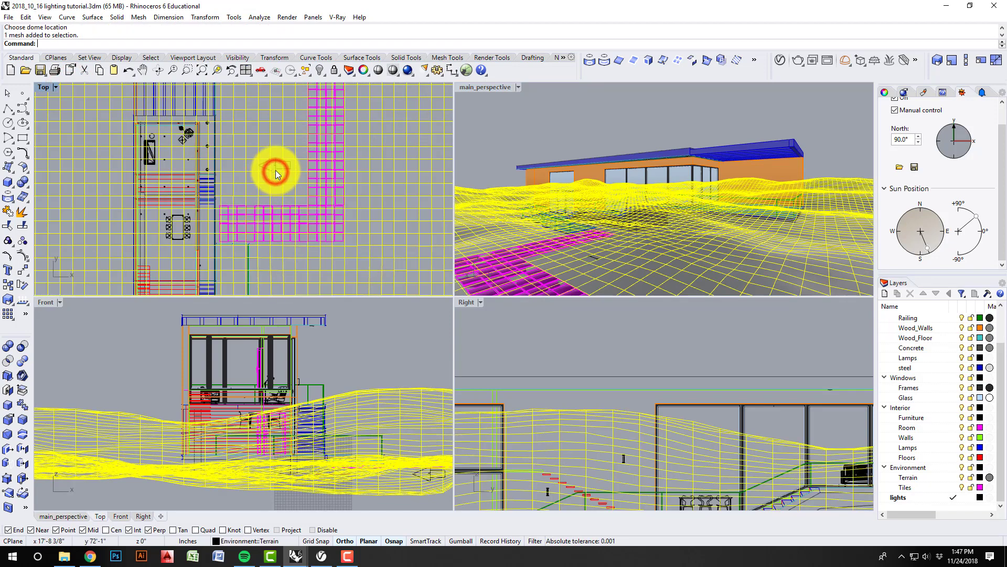
{"action": "scroll", "coordinate": [279, 167], "scroll_direction": "up", "scroll_amount": 5}
{"action": "left_click", "coordinate": [278, 159]}
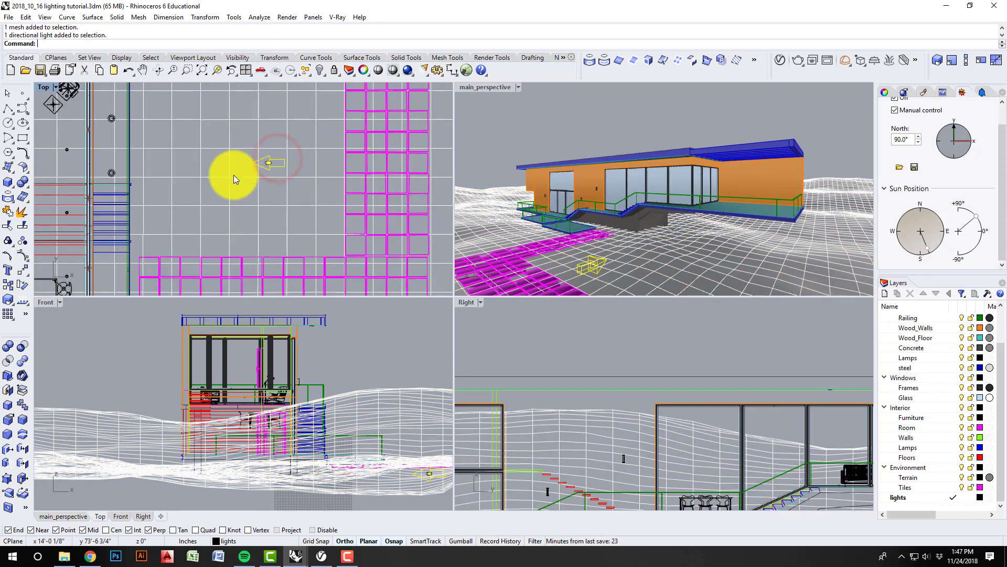
{"action": "scroll", "coordinate": [288, 173], "scroll_direction": "down", "scroll_amount": 3}
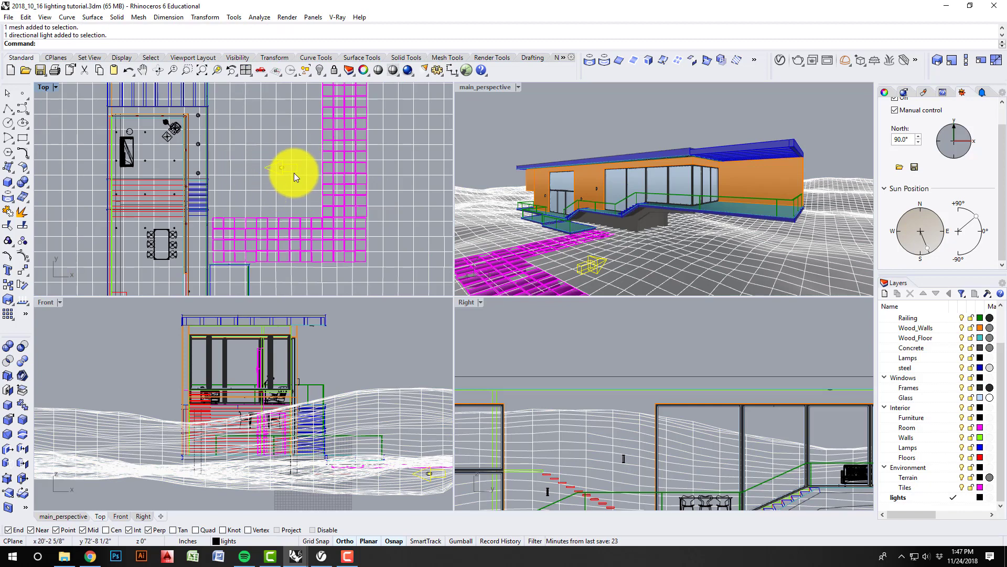
{"action": "scroll", "coordinate": [274, 163], "scroll_direction": "up", "scroll_amount": 5}
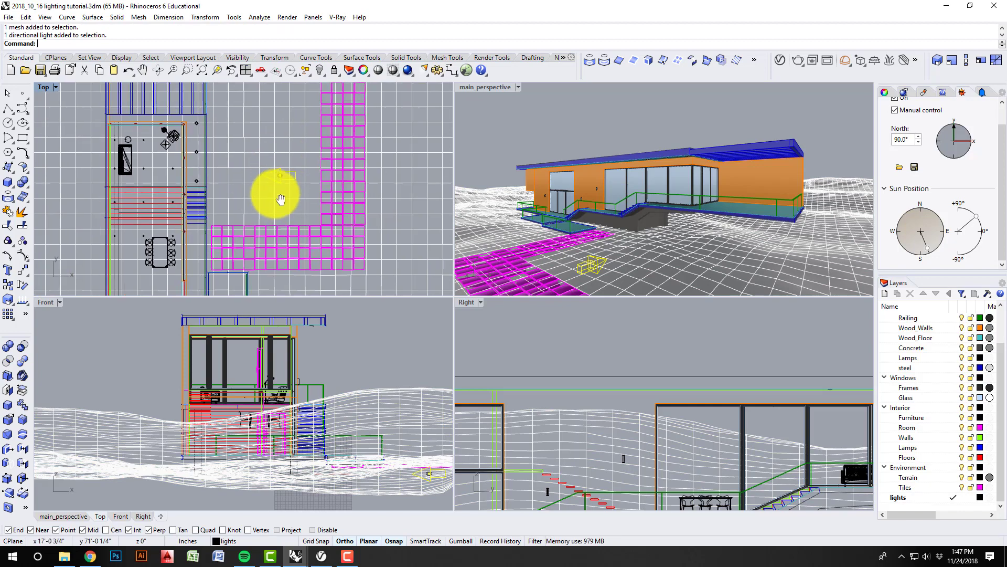
{"action": "scroll", "coordinate": [279, 184], "scroll_direction": "down", "scroll_amount": 5}
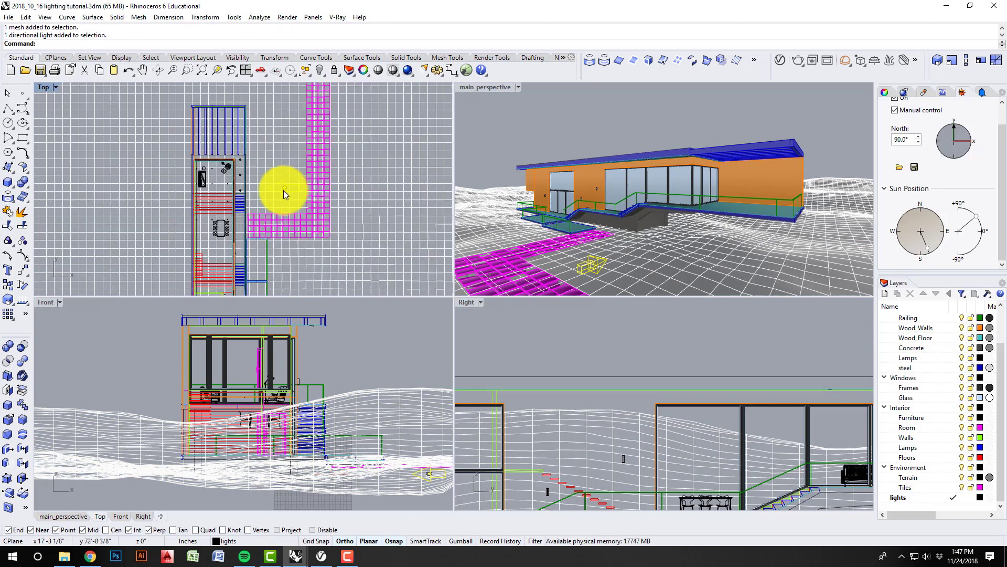
- Rotate the dome light 90° counterclockwise about its center in the Top view so its arrow runs parallel to the house
{"action": "scroll", "coordinate": [286, 189], "scroll_direction": "up", "scroll_amount": 2}
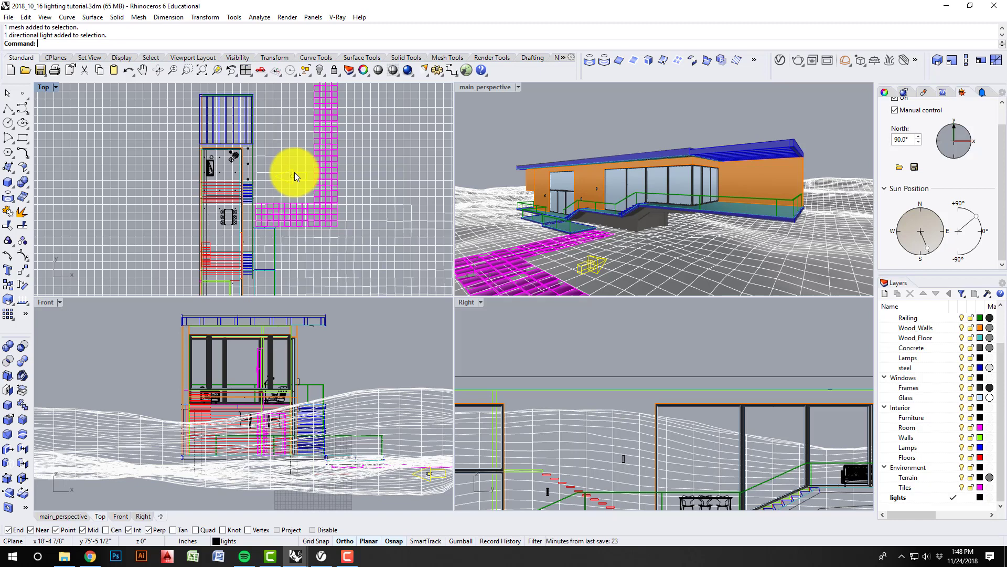
{"action": "right_click_drag", "start_coordinate": [322, 183], "coordinate": [328, 194]}
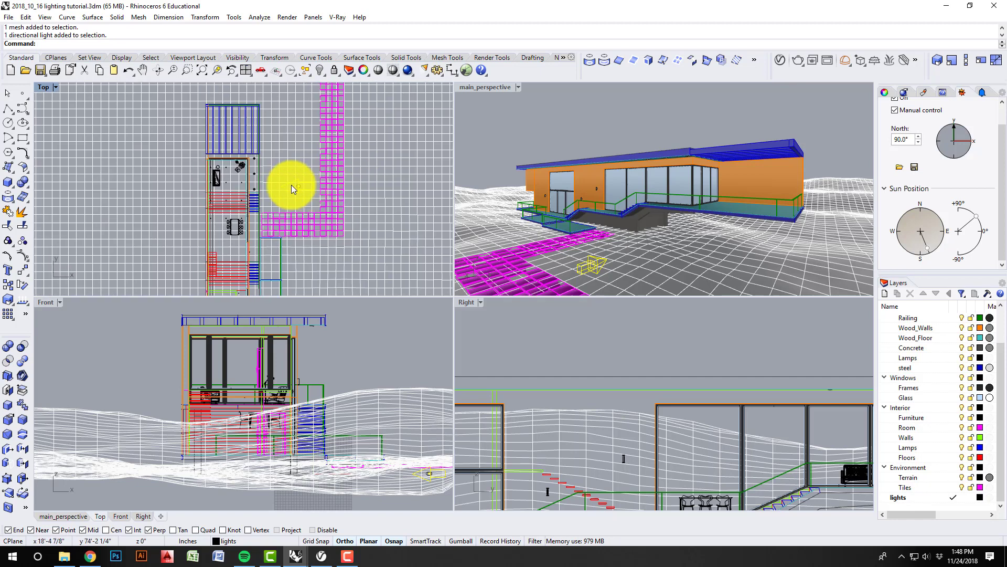
{"action": "scroll", "coordinate": [292, 185], "scroll_direction": "up", "scroll_amount": 5}
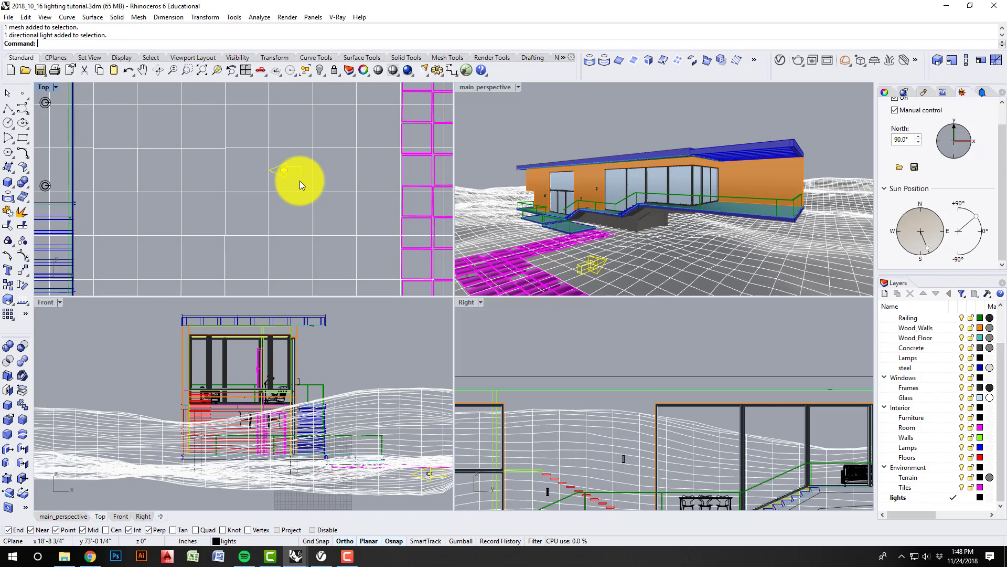
{"action": "right_click_drag", "start_coordinate": [314, 187], "coordinate": [332, 209]}
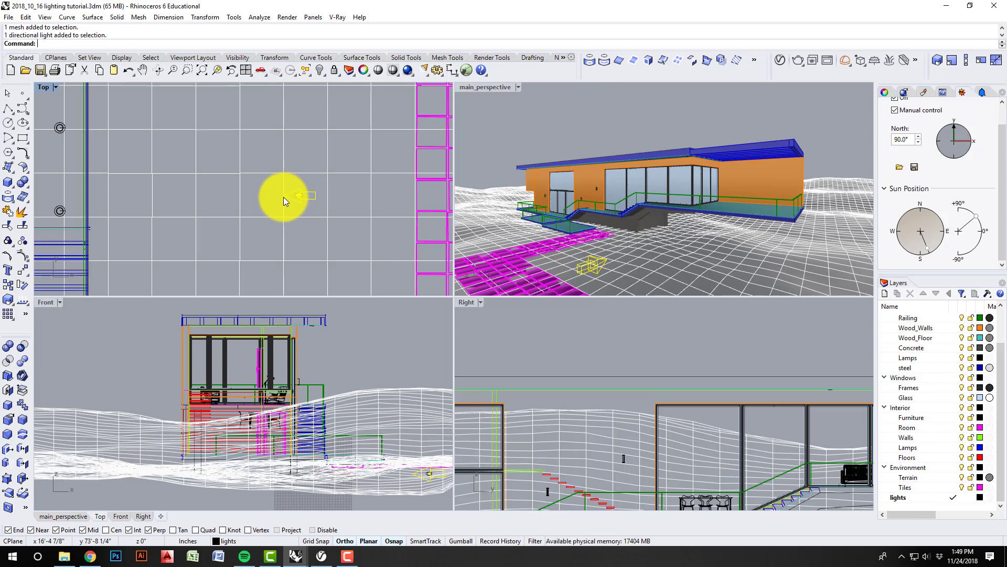
{"action": "scroll", "coordinate": [284, 198], "scroll_direction": "down", "scroll_amount": 4}
{"action": "right_click_drag", "start_coordinate": [295, 201], "coordinate": [291, 155]}
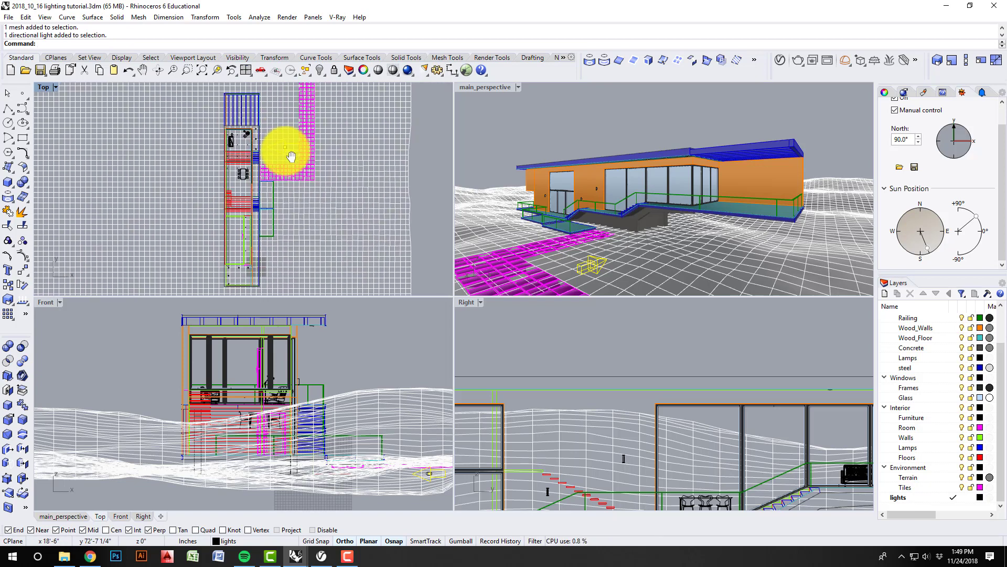
{"action": "scroll", "coordinate": [287, 158], "scroll_direction": "up", "scroll_amount": 8}
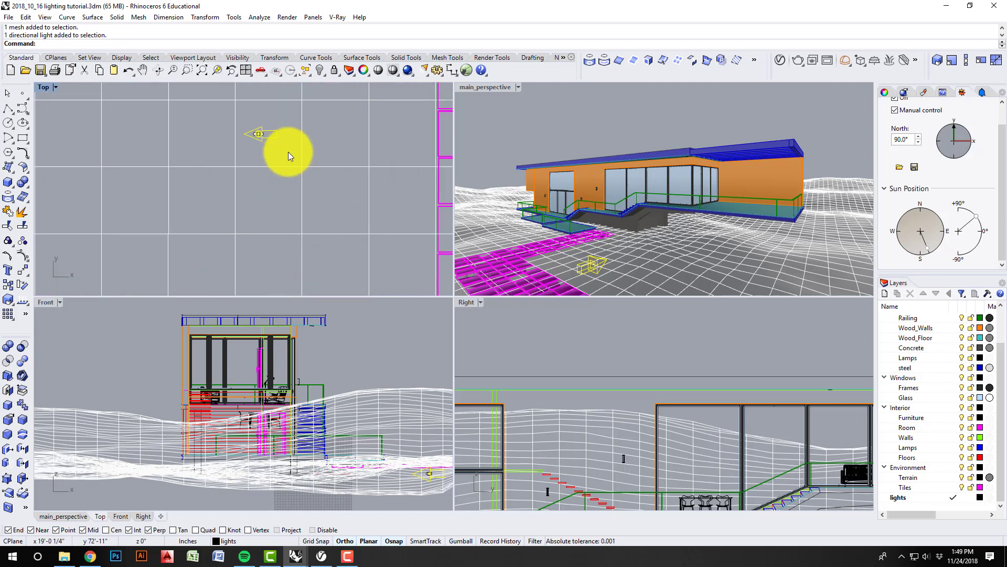
{"action": "right_click_drag", "start_coordinate": [288, 153], "coordinate": [309, 192]}
{"action": "scroll", "coordinate": [305, 185], "scroll_direction": "up", "scroll_amount": 6}
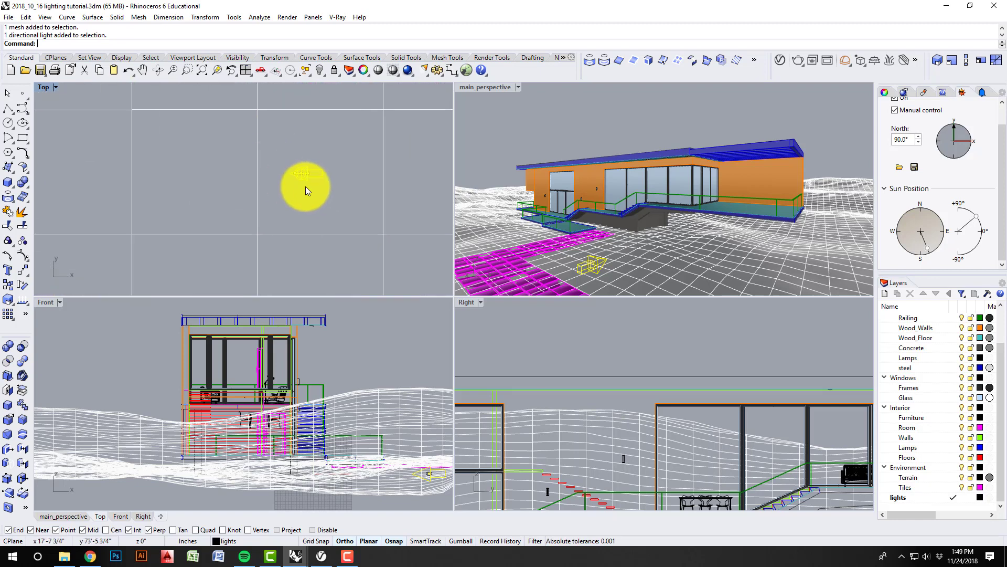
{"action": "type", "text": "r"}
{"action": "key", "text": "Return"}
{"action": "left_click", "coordinate": [303, 172]}
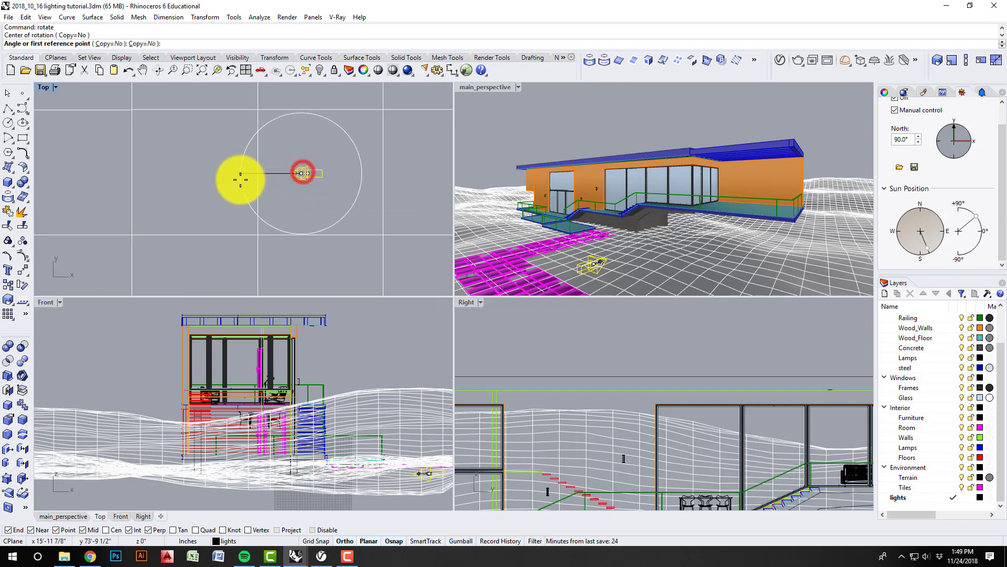
{"action": "left_click", "coordinate": [242, 177]}
{"action": "left_click", "coordinate": [294, 261]}
{"action": "scroll", "coordinate": [326, 158], "scroll_direction": "down", "scroll_amount": 8}
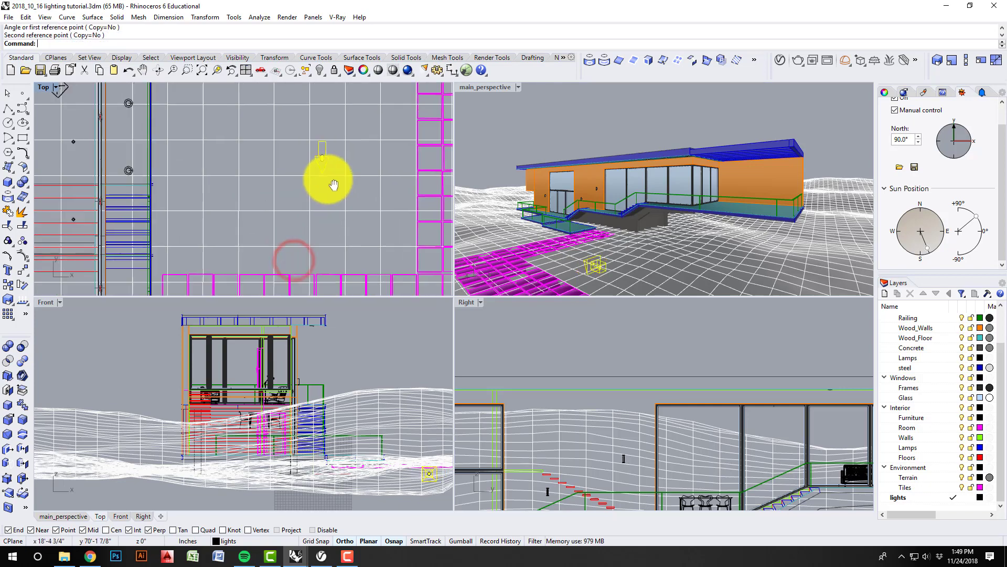
{"action": "right_click_drag", "start_coordinate": [331, 164], "coordinate": [338, 164]}
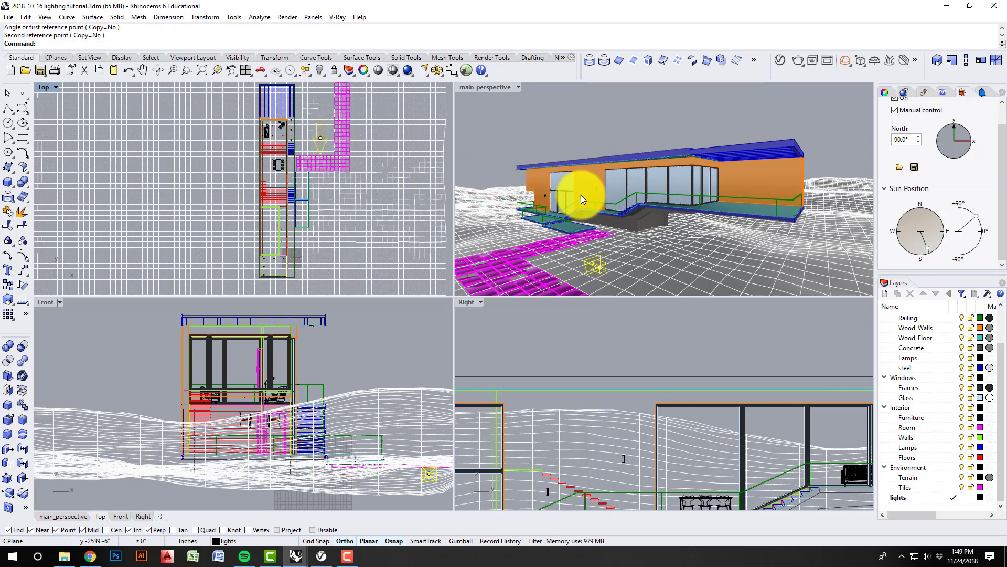
- Maximize the main_perspective viewport and set its projection to Perspective
{"action": "right_click_drag", "start_coordinate": [605, 203], "coordinate": [589, 208]}
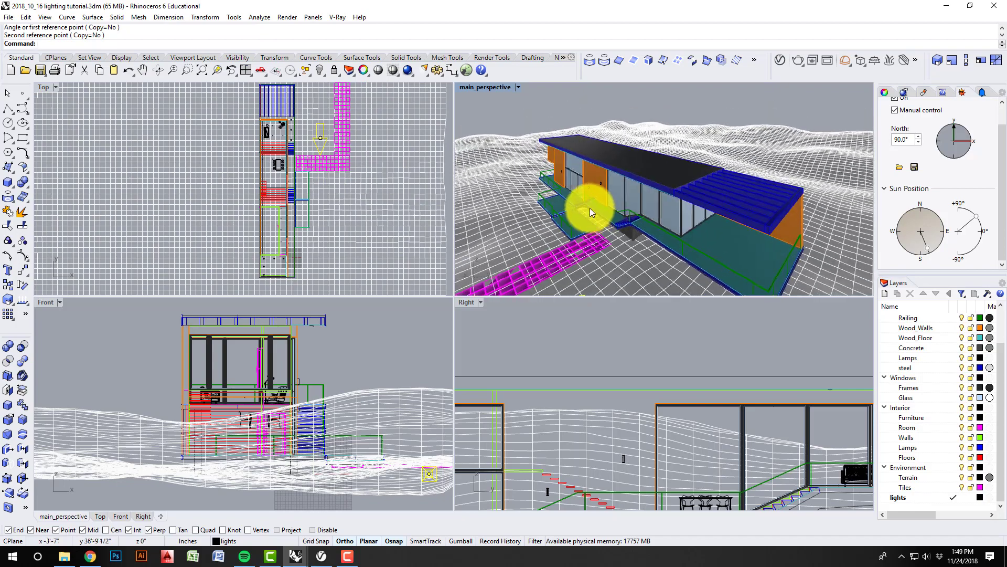
{"action": "double_click", "coordinate": [482, 86]}
{"action": "right_click_drag", "start_coordinate": [479, 254], "coordinate": [414, 305]}
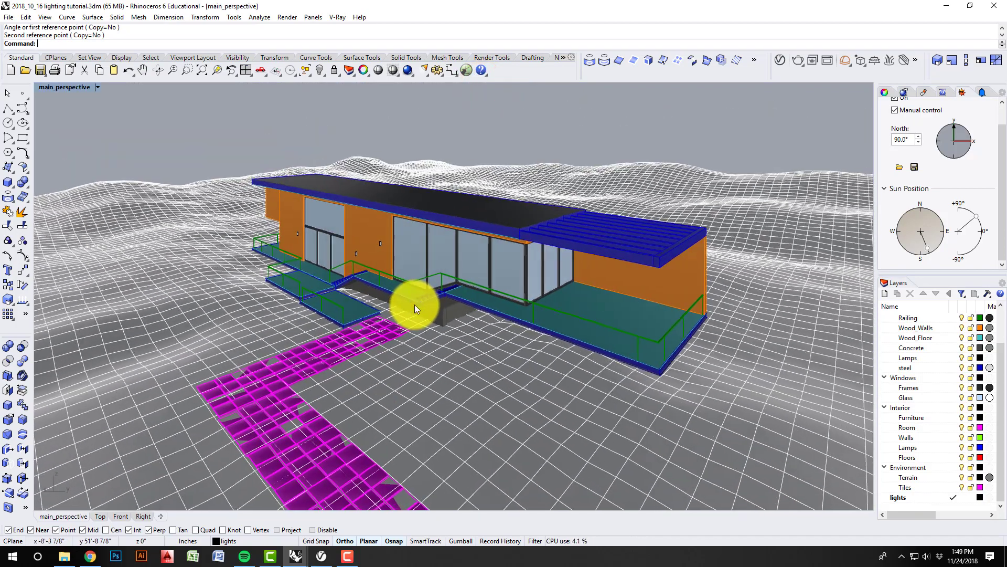
{"action": "left_click", "coordinate": [885, 92]}
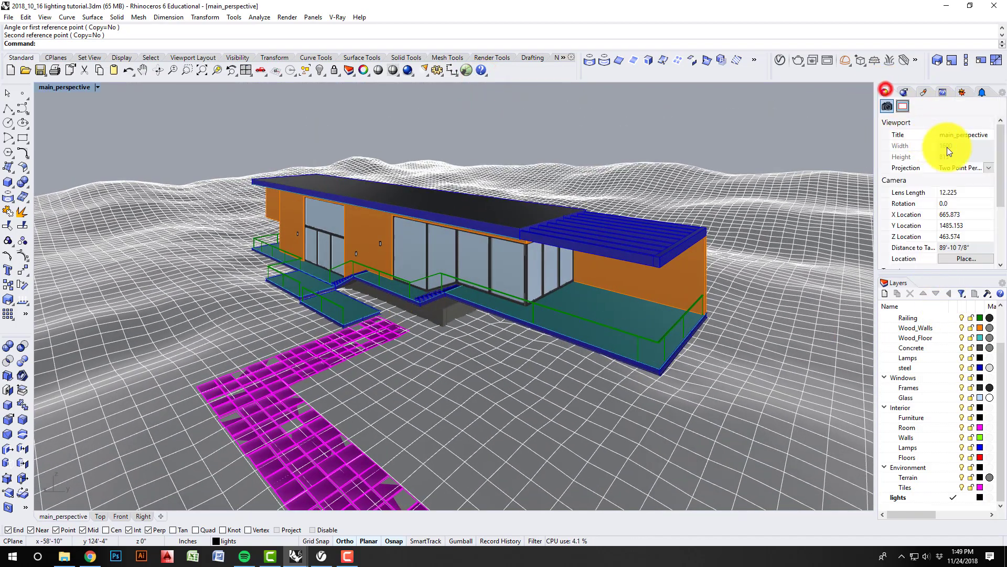
{"action": "left_click", "coordinate": [989, 168]}
{"action": "left_click", "coordinate": [986, 184]}
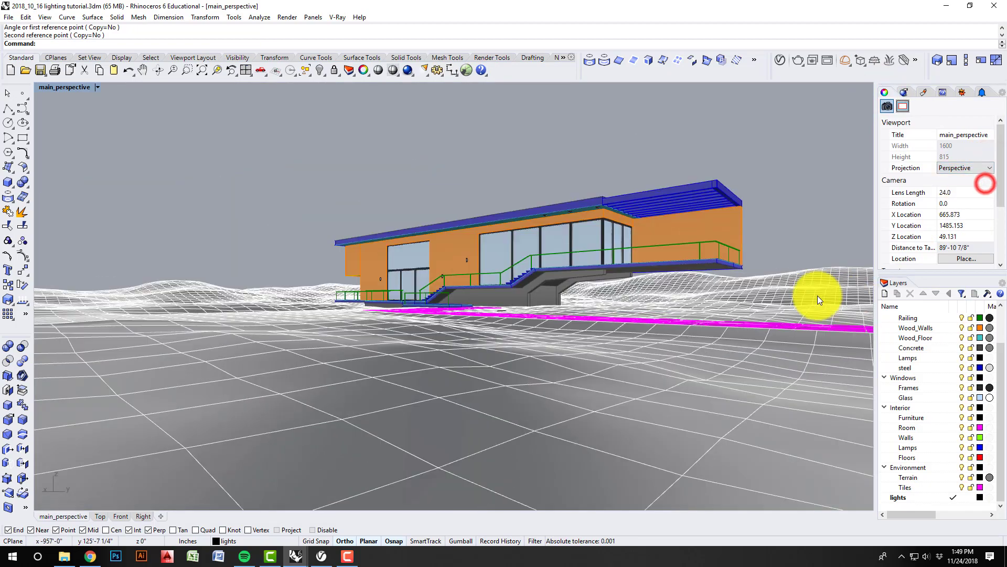
- Aim the perspective camera across the open terrain toward the horizon, clear of the house, and start a V-Ray render
{"action": "right_click_drag", "start_coordinate": [820, 300], "coordinate": [439, 269]}
{"action": "scroll", "coordinate": [439, 268], "scroll_direction": "down", "scroll_amount": 3}
{"action": "scroll", "coordinate": [439, 269], "scroll_direction": "up", "scroll_amount": 7}
{"action": "right_click_drag", "start_coordinate": [486, 329], "coordinate": [472, 276]}
{"action": "scroll", "coordinate": [504, 366], "scroll_direction": "up", "scroll_amount": 6}
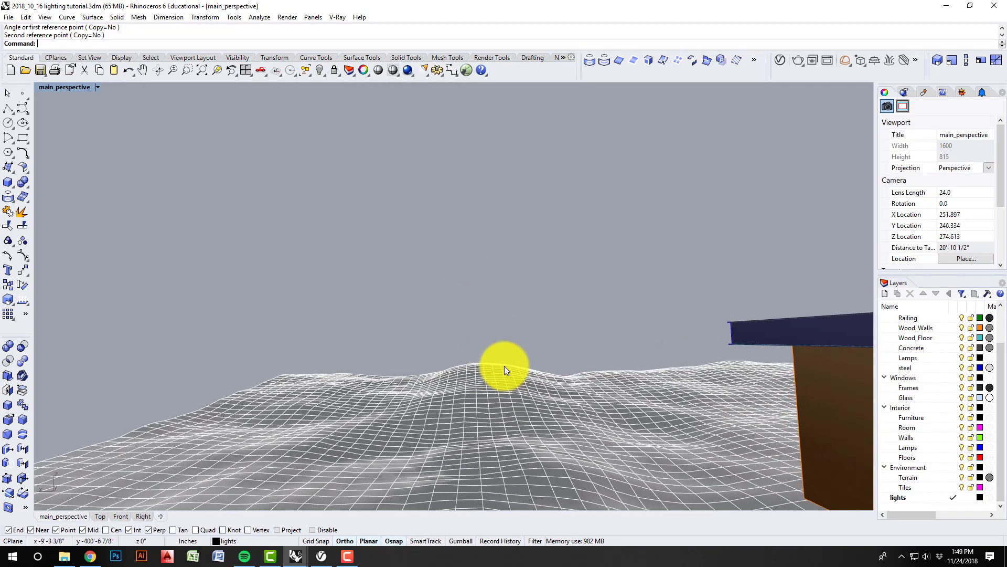
{"action": "right_click_drag", "start_coordinate": [505, 369], "coordinate": [519, 254], "text": "shift"}
{"action": "scroll", "coordinate": [519, 254], "scroll_direction": "up", "scroll_amount": 7}
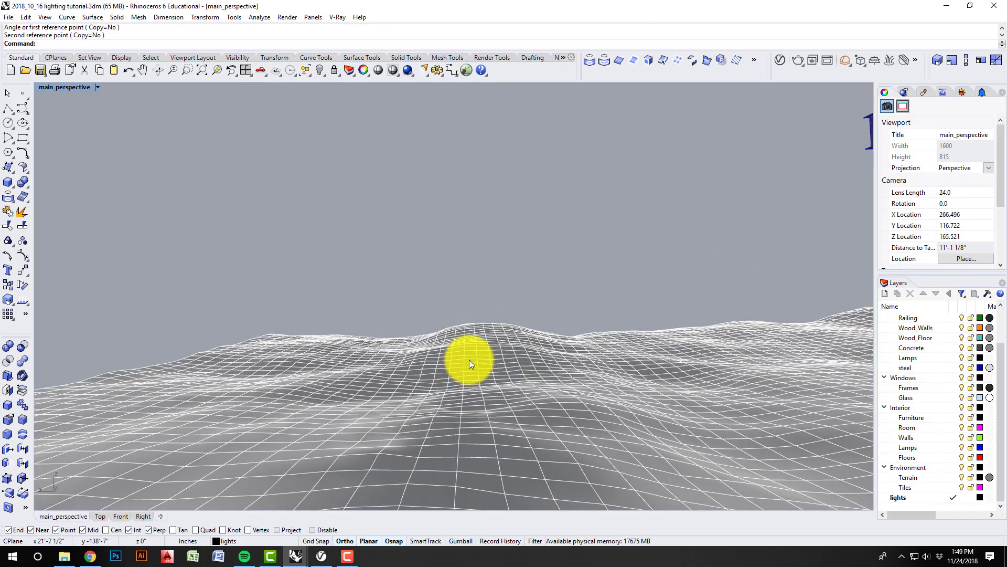
{"action": "scroll", "coordinate": [468, 357], "scroll_direction": "up", "scroll_amount": 4}
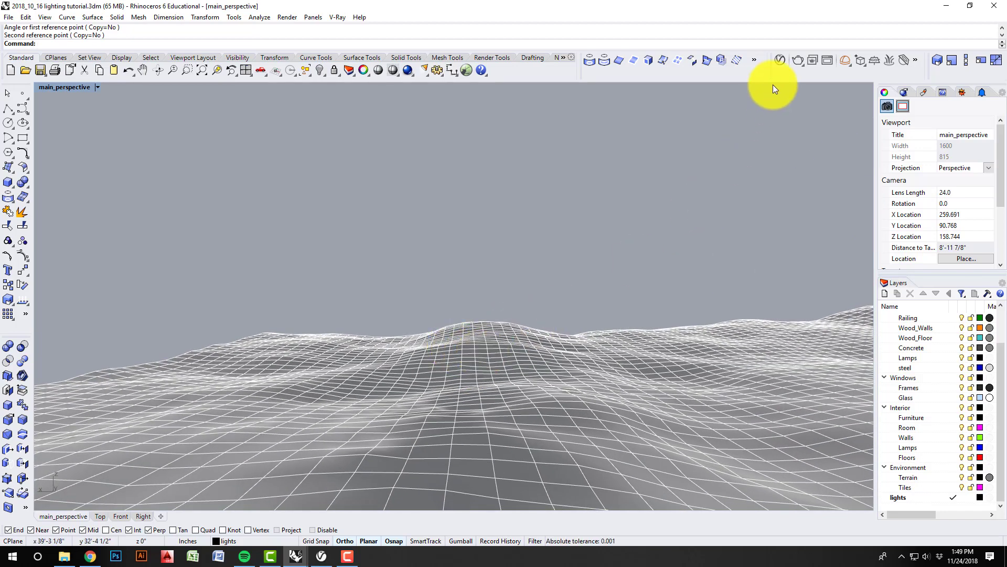
{"action": "left_click", "coordinate": [798, 62]}
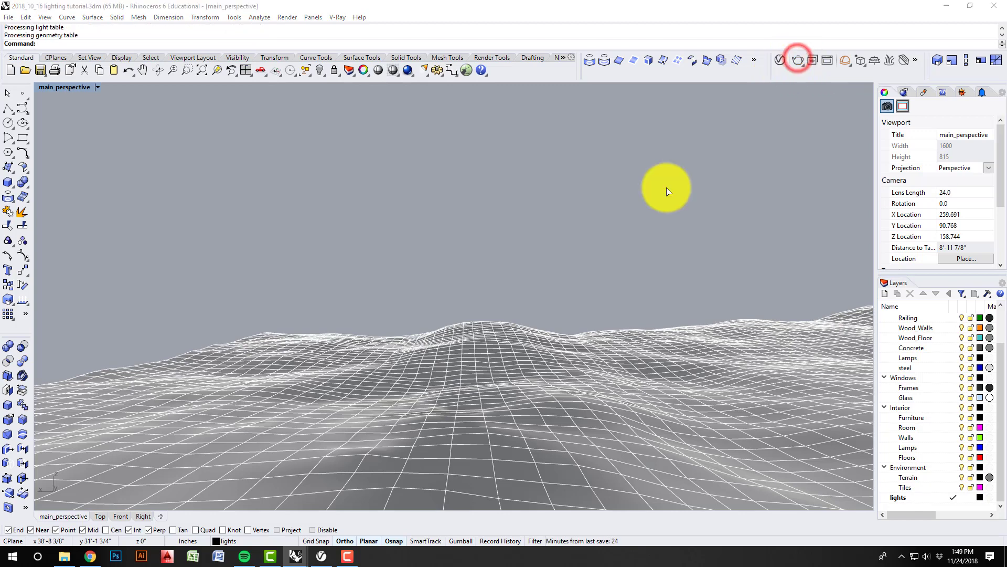
- Turn off region rendering in the V-Ray frame buffer, render the full view, and minimize the frame buffer
{"action": "mouse_move", "coordinate": [294, 564]}
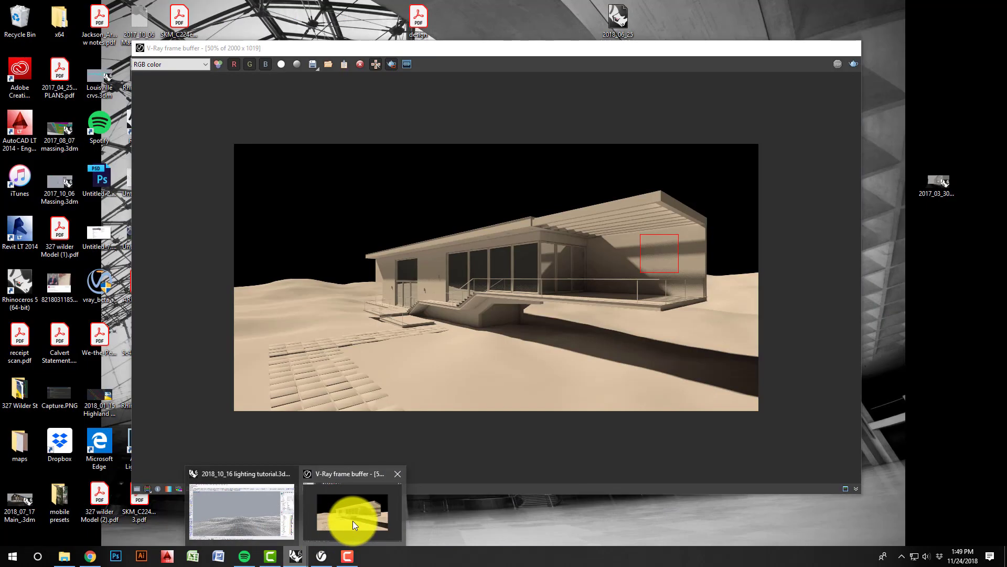
{"action": "left_click", "coordinate": [352, 520]}
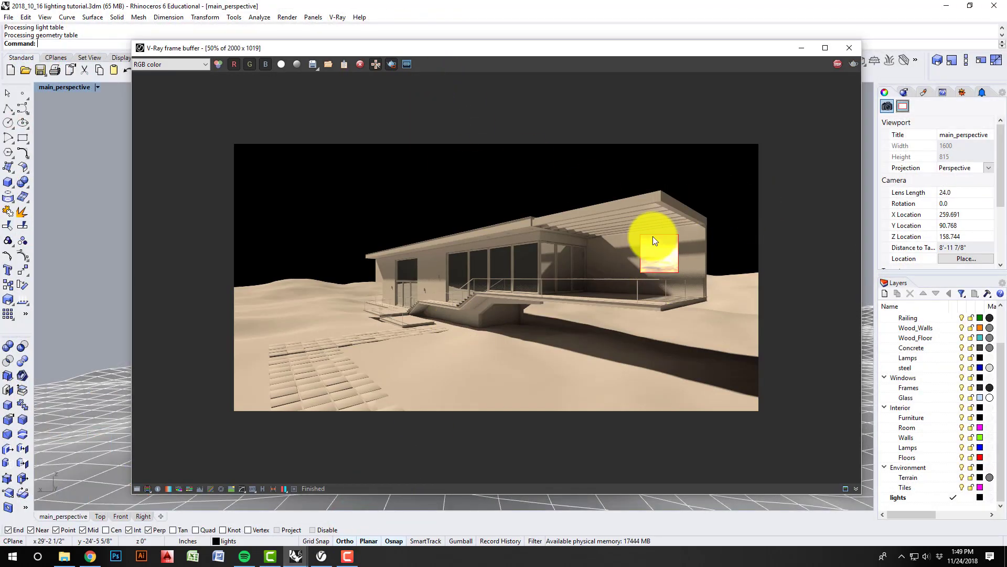
{"action": "left_click", "coordinate": [391, 64]}
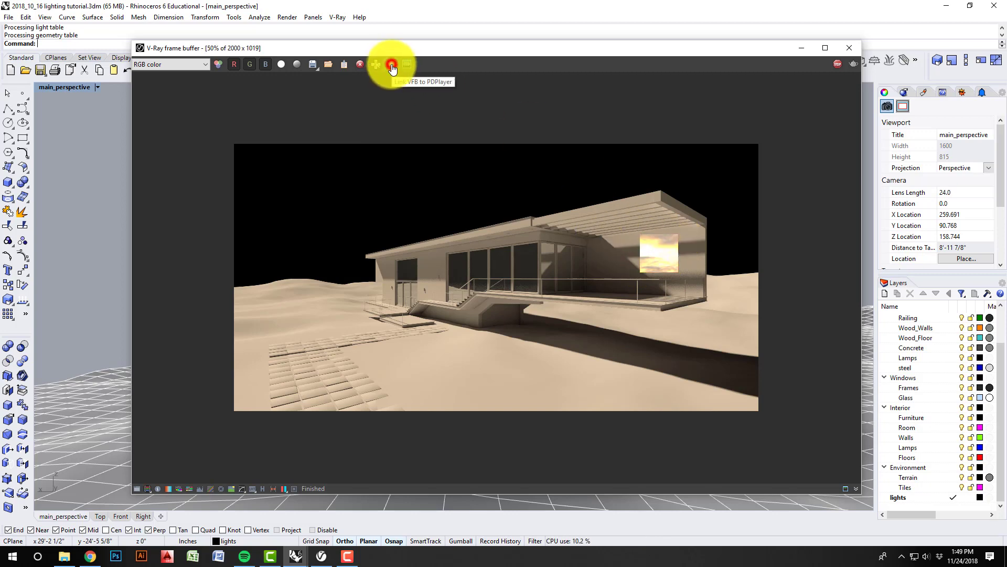
{"action": "left_click", "coordinate": [855, 62]}
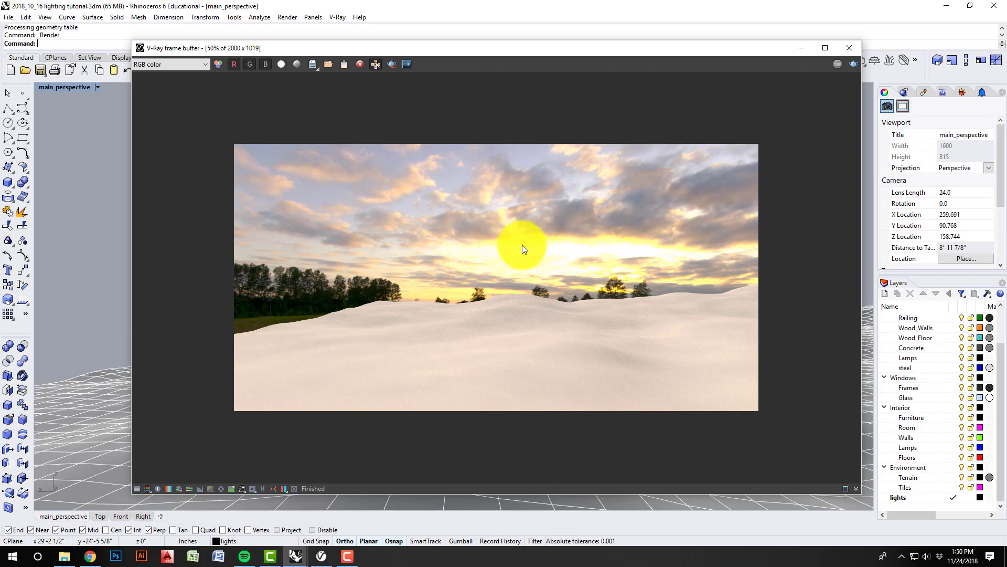
{"action": "left_click", "coordinate": [801, 49]}
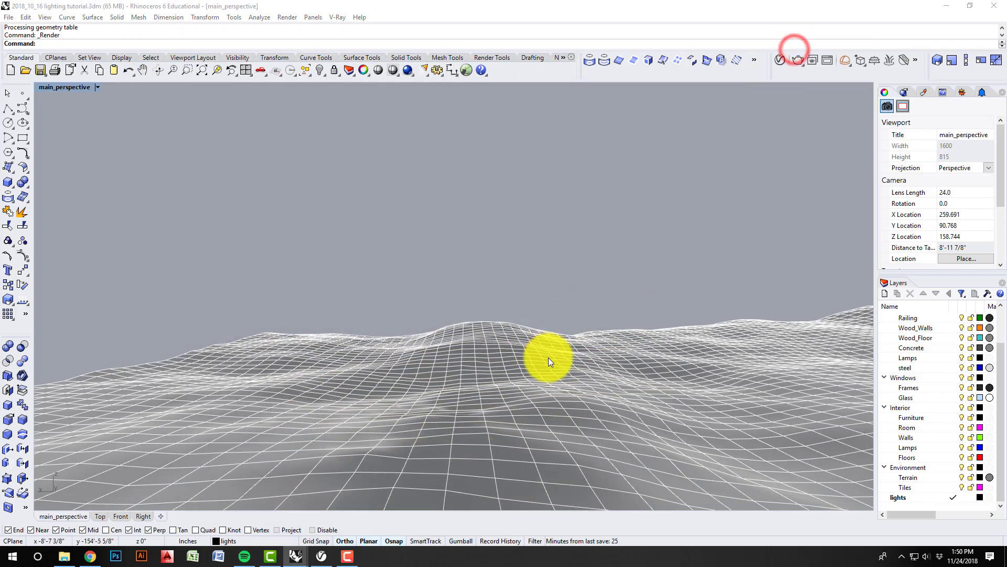
- Turn the camera toward the opposite end of the site and place its target on the terrain beside the house
{"action": "right_click_drag", "start_coordinate": [586, 359], "coordinate": [329, 350]}
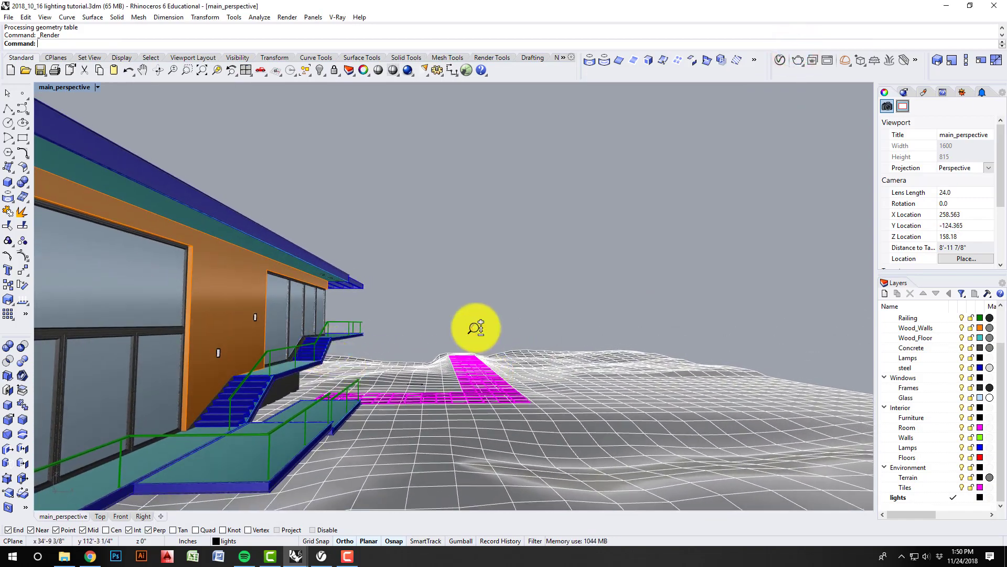
{"action": "right_click_drag", "start_coordinate": [476, 328], "coordinate": [482, 210], "text": "ctrl"}
{"action": "middle_click", "coordinate": [462, 386]}
{"action": "left_click", "coordinate": [461, 386]}
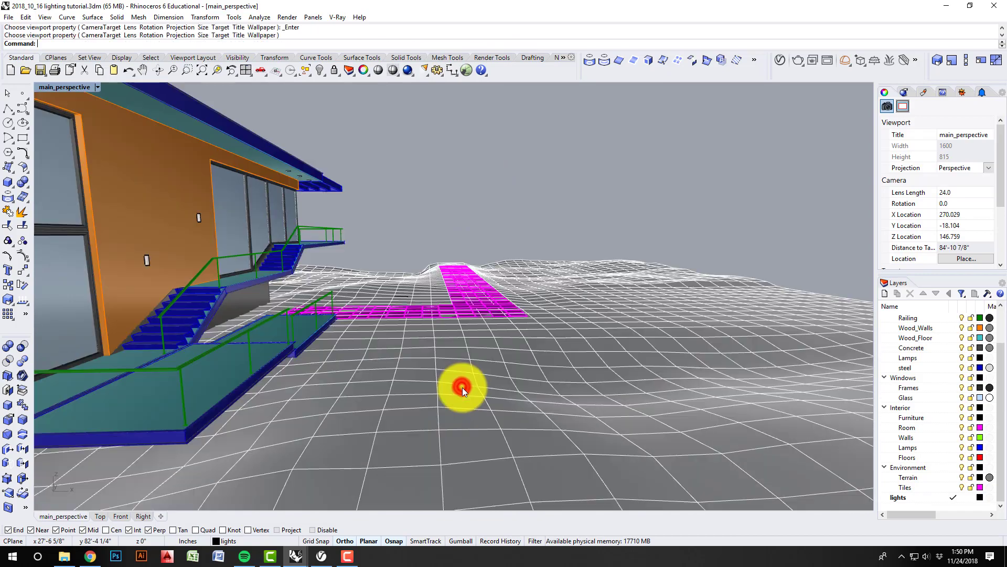
{"action": "right_click_drag", "start_coordinate": [461, 387], "coordinate": [457, 397]}
- Frame the tile path running toward the horizon, render that view in V-Ray, and inspect the HDR background in the frame buffer
{"action": "scroll", "coordinate": [457, 393], "scroll_direction": "down", "scroll_amount": 4}
{"action": "scroll", "coordinate": [443, 237], "scroll_direction": "up", "scroll_amount": 12}
{"action": "right_click_drag", "start_coordinate": [436, 289], "coordinate": [484, 189]}
{"action": "scroll", "coordinate": [457, 210], "scroll_direction": "down", "scroll_amount": 2}
{"action": "scroll", "coordinate": [459, 207], "scroll_direction": "down", "scroll_amount": 10}
{"action": "scroll", "coordinate": [513, 366], "scroll_direction": "up", "scroll_amount": 6}
{"action": "right_click_drag", "start_coordinate": [513, 367], "coordinate": [520, 361]}
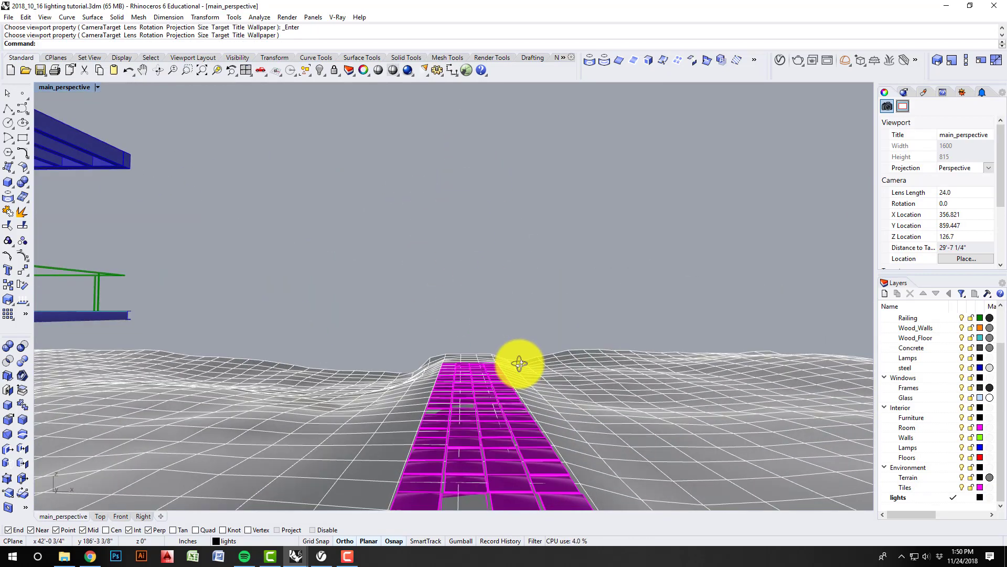
{"action": "left_click", "coordinate": [797, 58]}
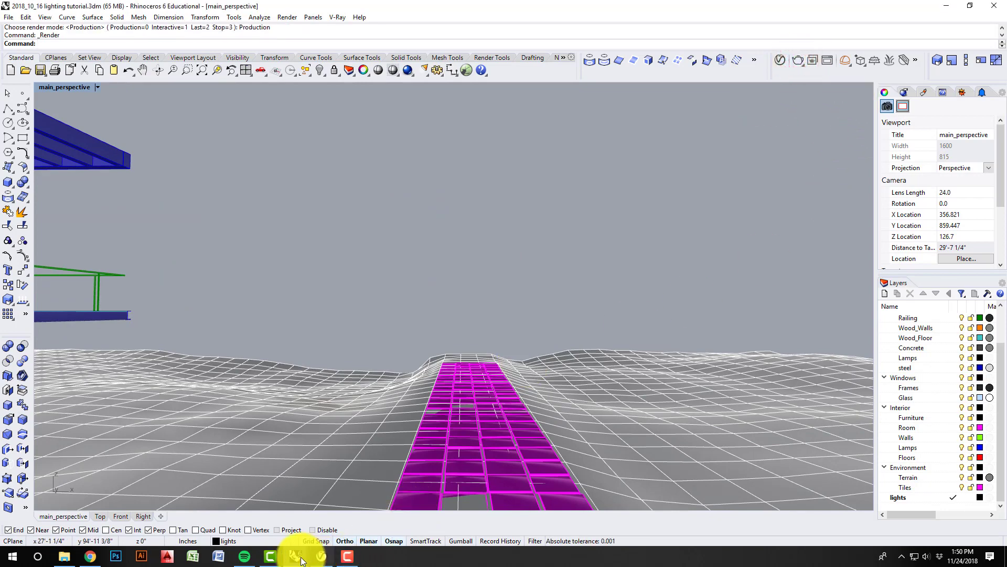
{"action": "mouse_move", "coordinate": [294, 553]}
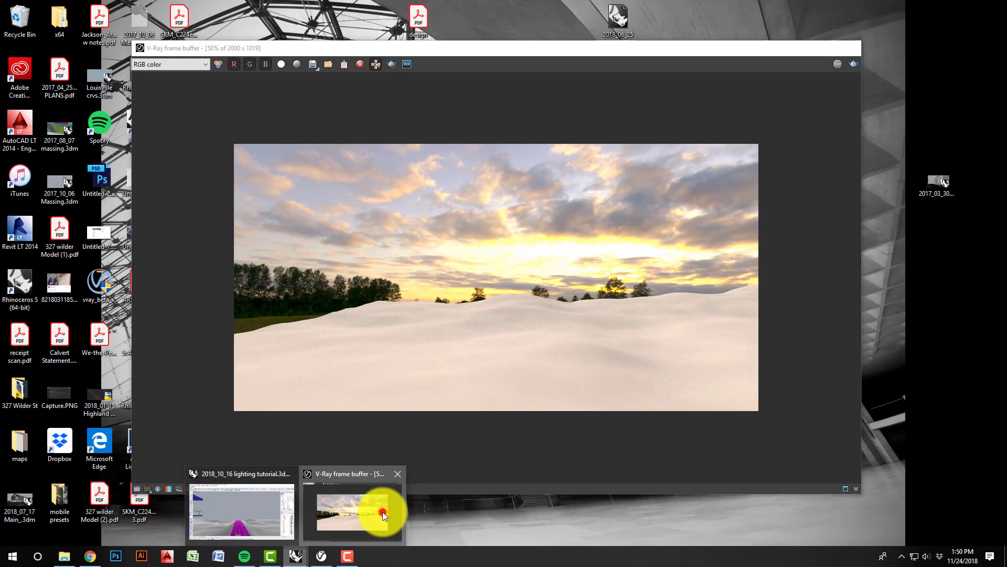
{"action": "left_click", "coordinate": [382, 511]}
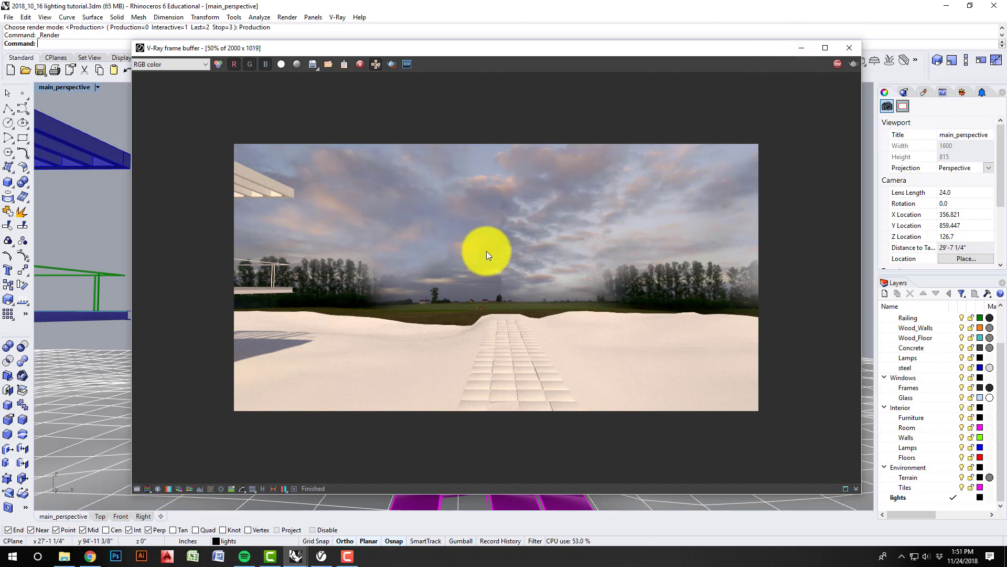
{"action": "left_click", "coordinate": [800, 50]}
- Return to the four-viewport layout with the sun settings shown, and select the dome light beside the house in the Top view
{"action": "right_click_drag", "start_coordinate": [681, 234], "coordinate": [589, 292]}
{"action": "right_click", "coordinate": [603, 310]}
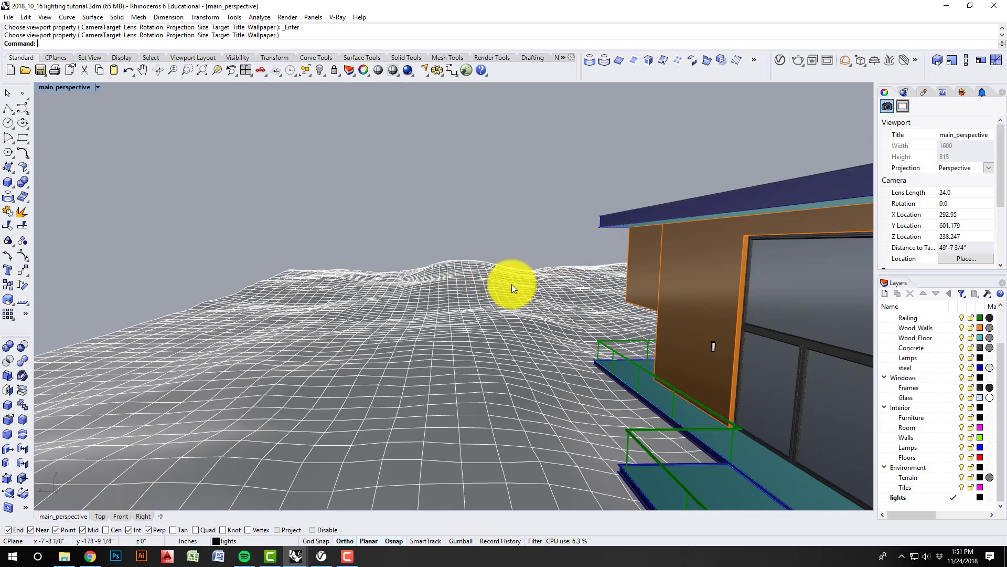
{"action": "right_click_drag", "start_coordinate": [466, 288], "coordinate": [510, 304]}
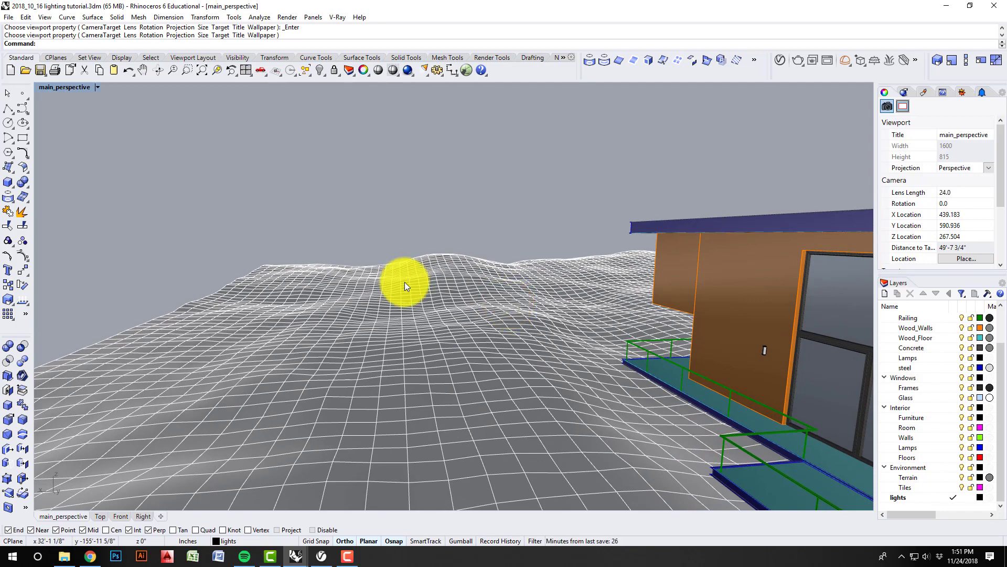
{"action": "double_click", "coordinate": [66, 87]}
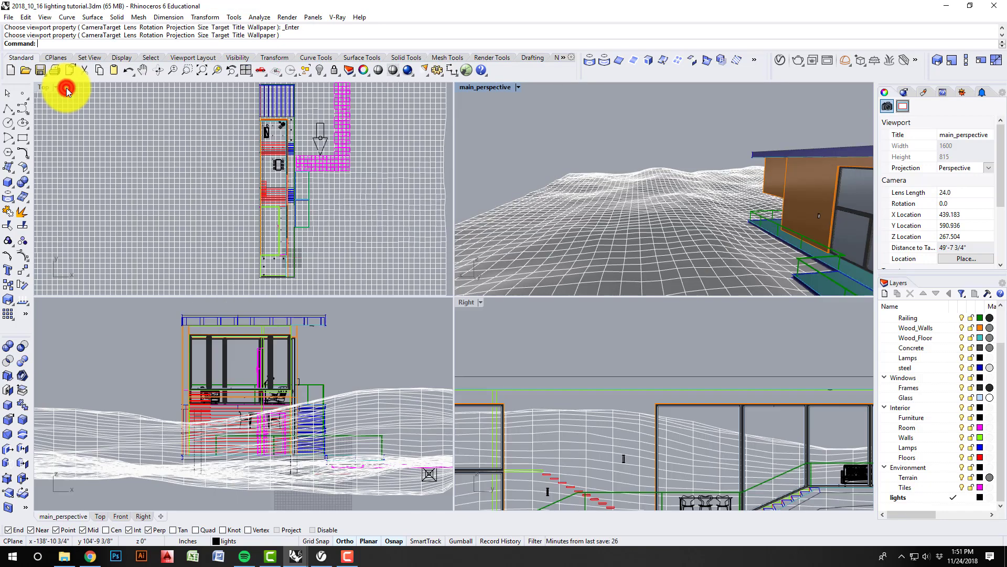
{"action": "scroll", "coordinate": [279, 204], "scroll_direction": "down", "scroll_amount": 8}
{"action": "right_click_drag", "start_coordinate": [298, 201], "coordinate": [304, 221]}
{"action": "scroll", "coordinate": [269, 202], "scroll_direction": "up", "scroll_amount": 8}
{"action": "left_click", "coordinate": [964, 91]}
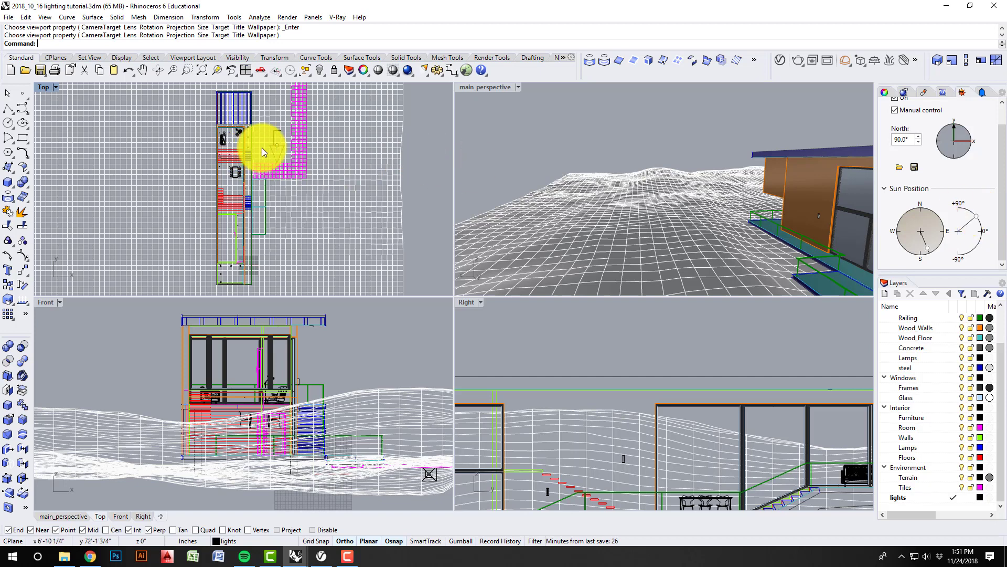
{"action": "left_click", "coordinate": [282, 150]}
{"action": "scroll", "coordinate": [278, 152], "scroll_direction": "up", "scroll_amount": 5}
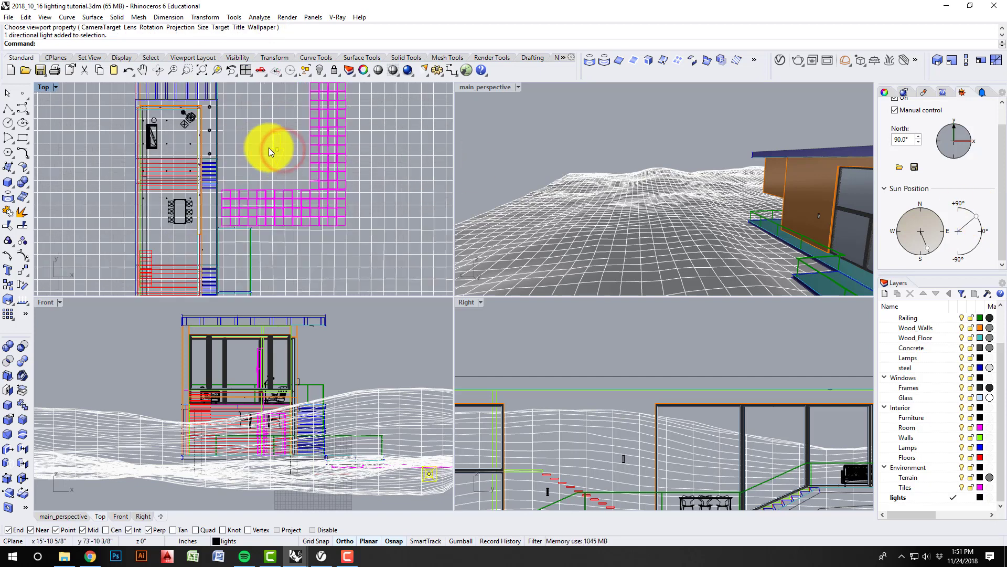
{"action": "scroll", "coordinate": [284, 174], "scroll_direction": "up", "scroll_amount": 5}
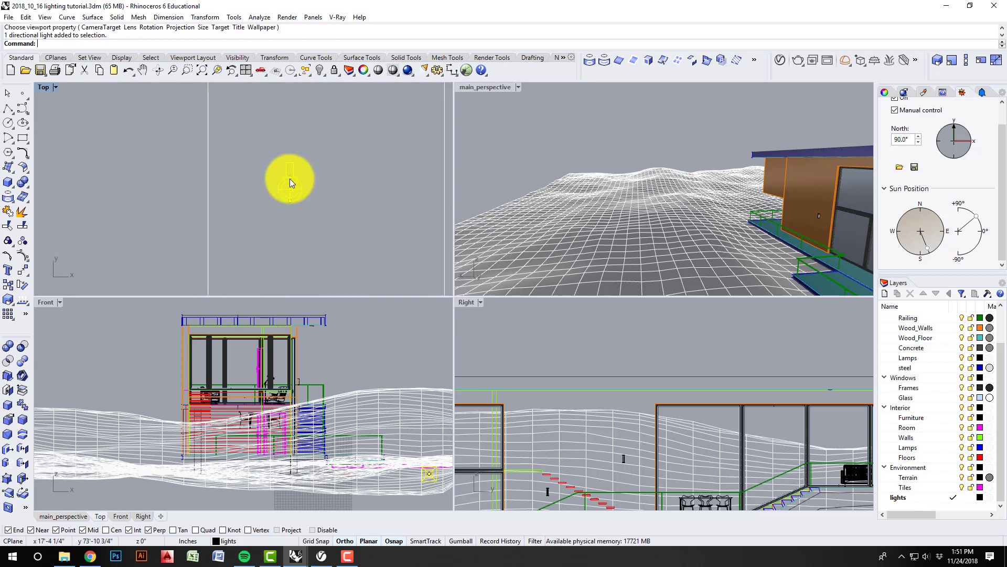
- Rotate the dome light about 15° around its center in the Top view so its arrow matches the sun's azimuth direction
{"action": "scroll", "coordinate": [310, 185], "scroll_direction": "down", "scroll_amount": 8}
{"action": "scroll", "coordinate": [312, 187], "scroll_direction": "down", "scroll_amount": 2}
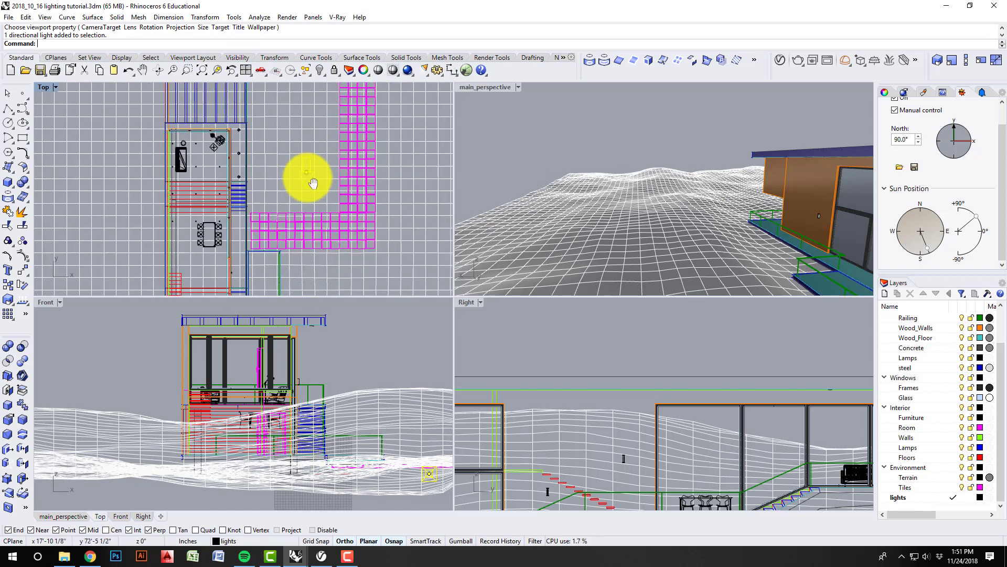
{"action": "right_click_drag", "start_coordinate": [312, 181], "coordinate": [319, 210]}
{"action": "scroll", "coordinate": [295, 187], "scroll_direction": "up", "scroll_amount": 3}
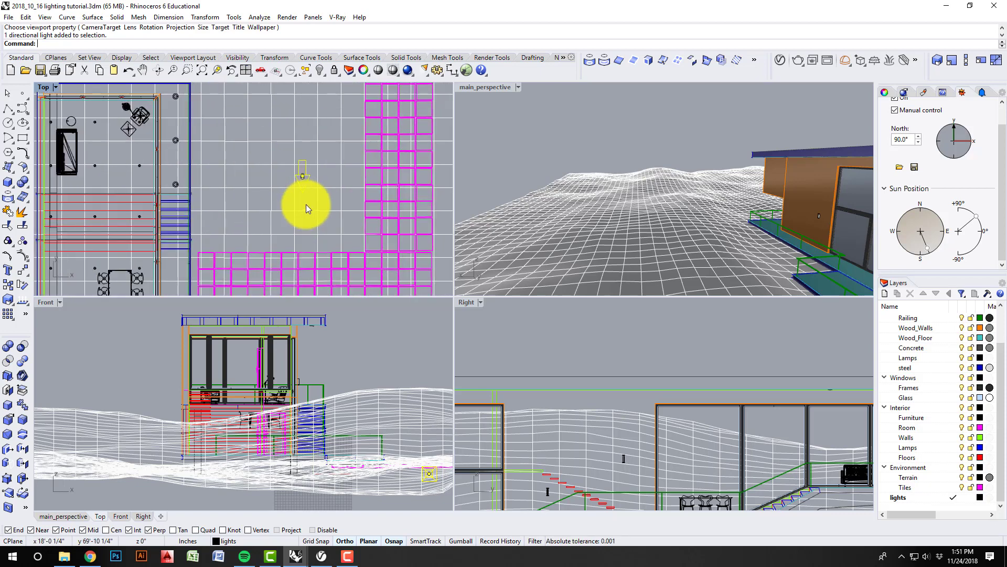
{"action": "type", "text": "r"}
{"action": "key", "text": "Return"}
{"action": "left_click", "coordinate": [303, 181]}
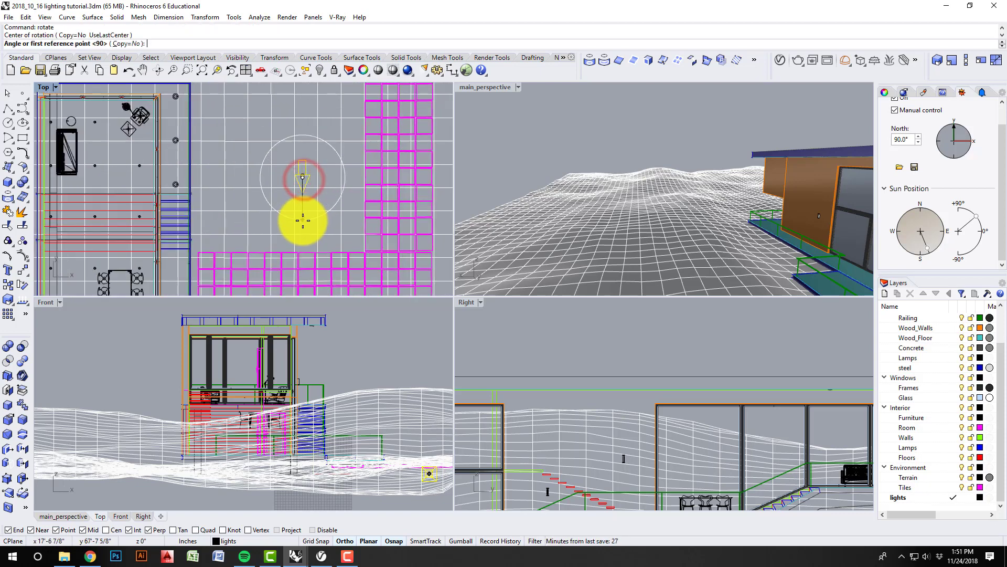
{"action": "left_click", "coordinate": [303, 221]}
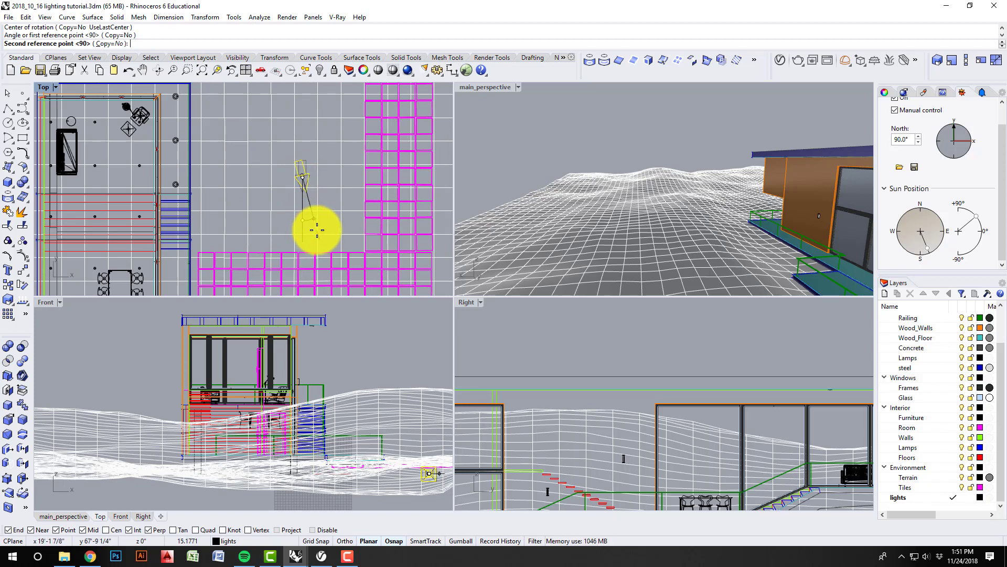
{"action": "left_click", "coordinate": [315, 230]}
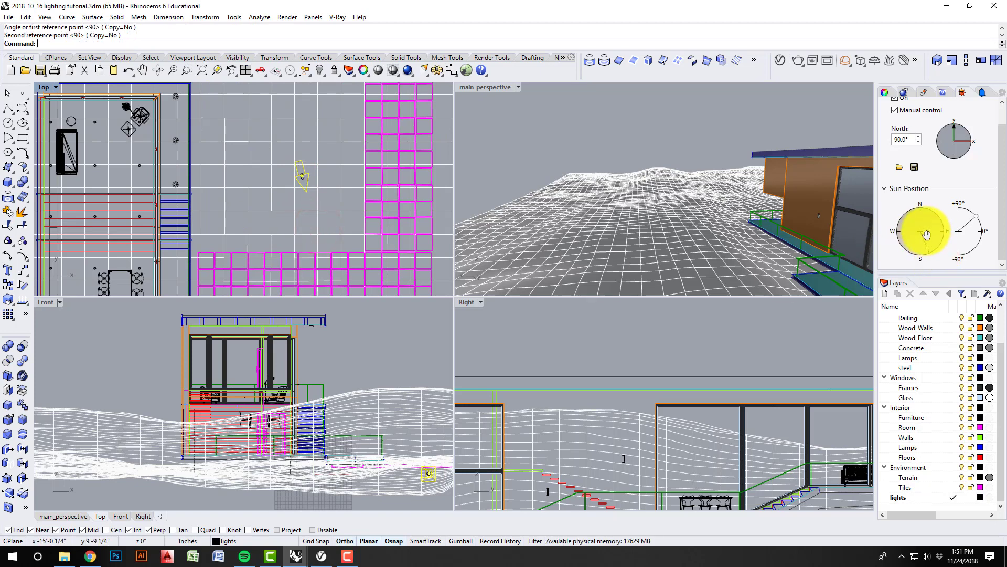
{"action": "left_click_drag", "start_coordinate": [922, 231], "coordinate": [932, 254]}
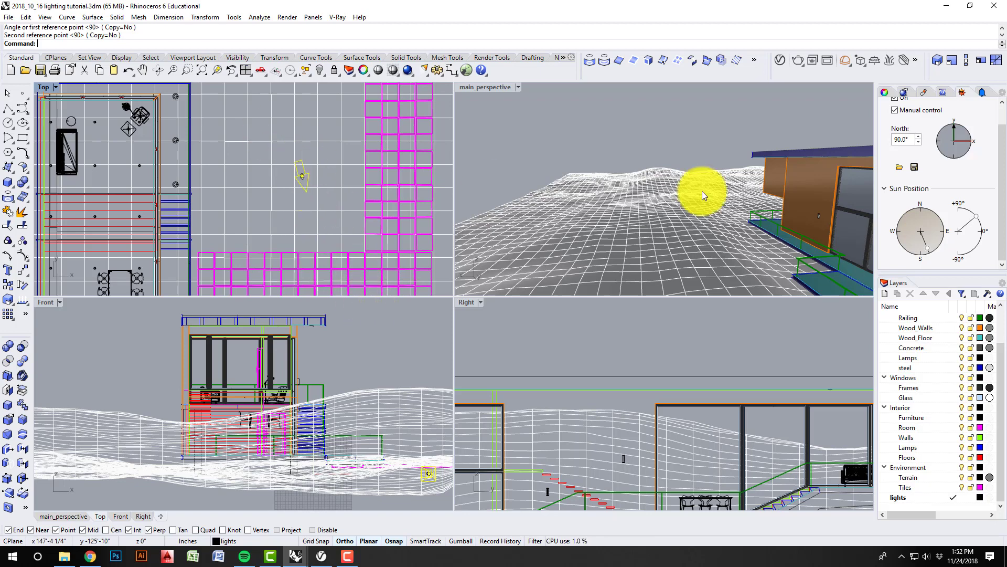
{"action": "right_click_drag", "start_coordinate": [302, 221], "coordinate": [304, 223]}
{"action": "scroll", "coordinate": [303, 223], "scroll_direction": "down", "scroll_amount": 4}
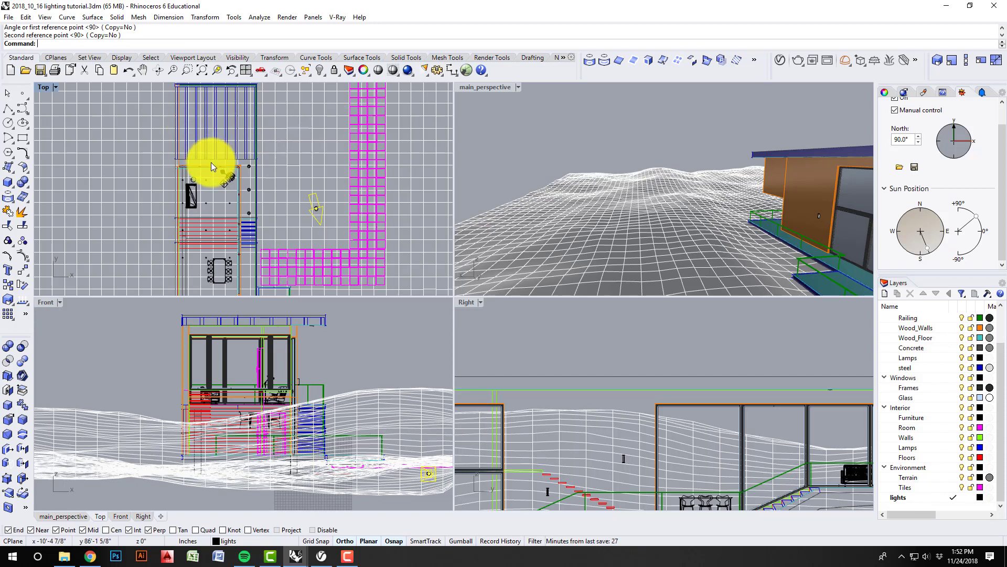
{"action": "right_click_drag", "start_coordinate": [270, 213], "coordinate": [223, 196]}
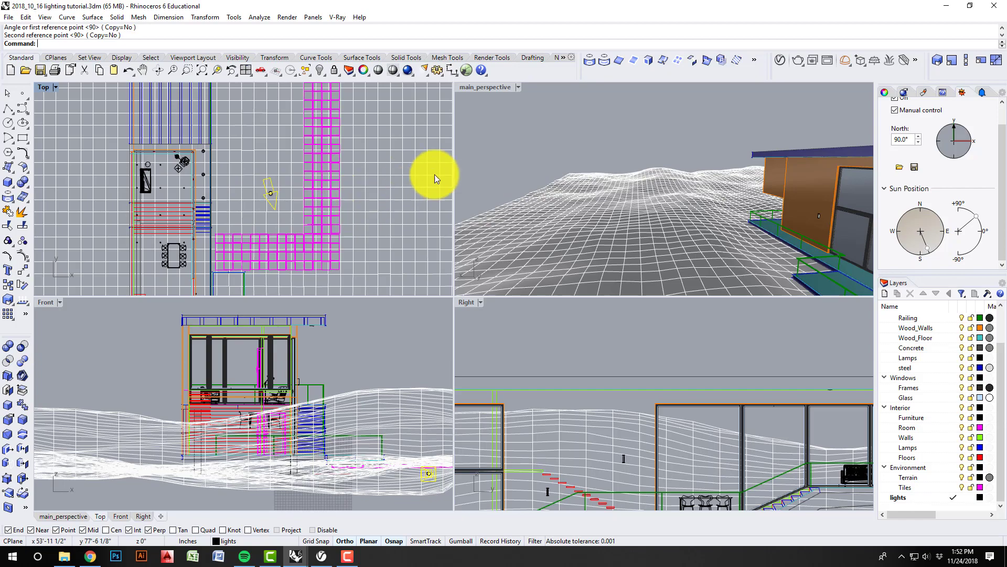
- Maximize the main_perspective viewport and restore the saved camera view that frames the house and tile path
{"action": "left_click", "coordinate": [490, 87]}
{"action": "double_click", "coordinate": [490, 87]}
{"action": "right_click_drag", "start_coordinate": [381, 255], "coordinate": [240, 276]}
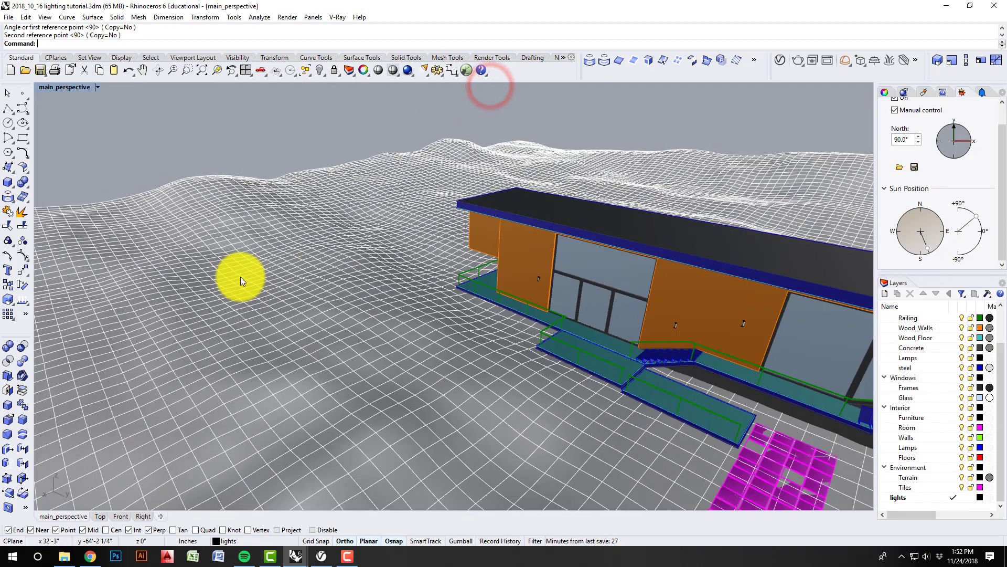
{"action": "scroll", "coordinate": [298, 267], "scroll_direction": "down", "scroll_amount": 8}
{"action": "left_click", "coordinate": [378, 310]}
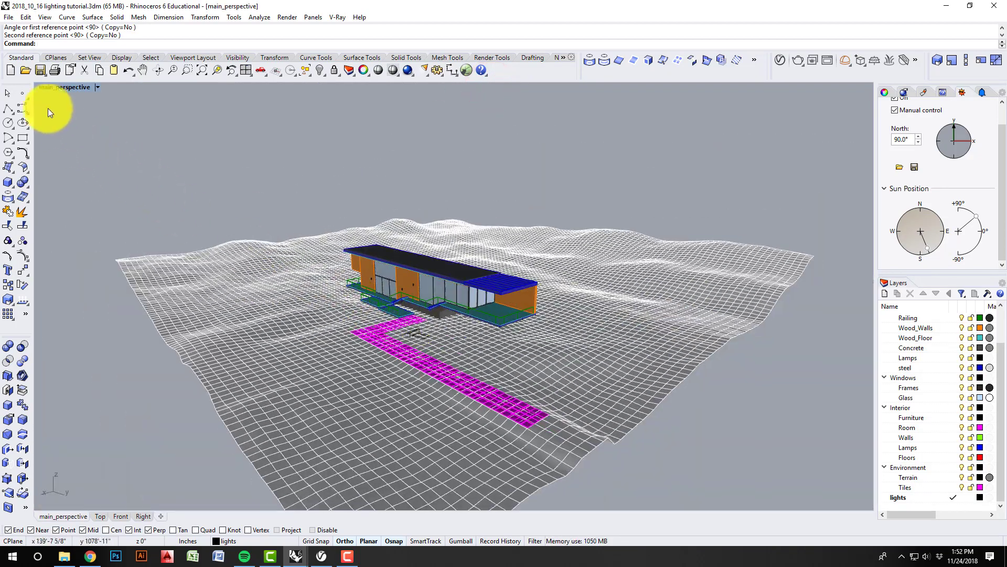
{"action": "left_click", "coordinate": [57, 86]}
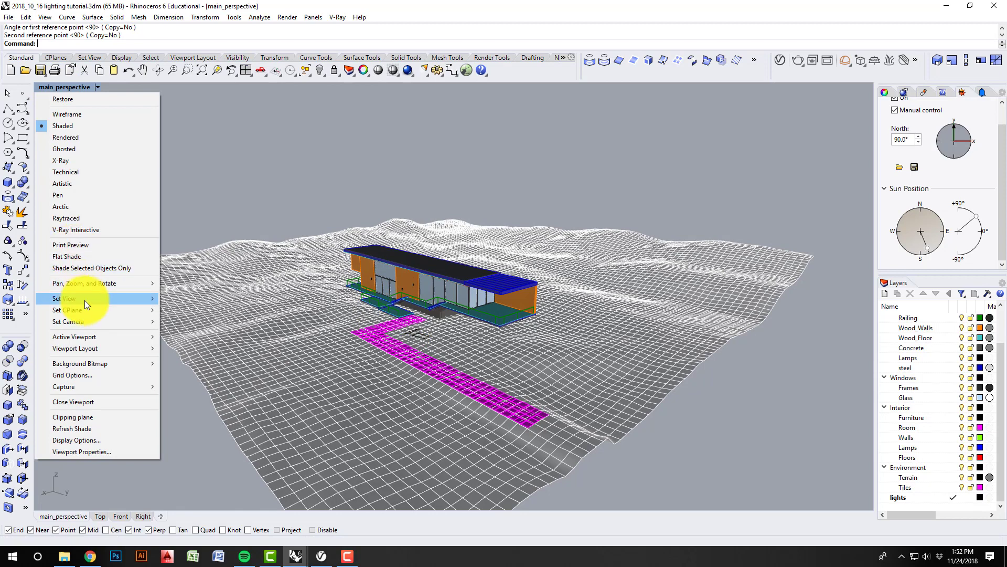
{"action": "mouse_move", "coordinate": [84, 299]}
{"action": "left_click", "coordinate": [221, 436]}
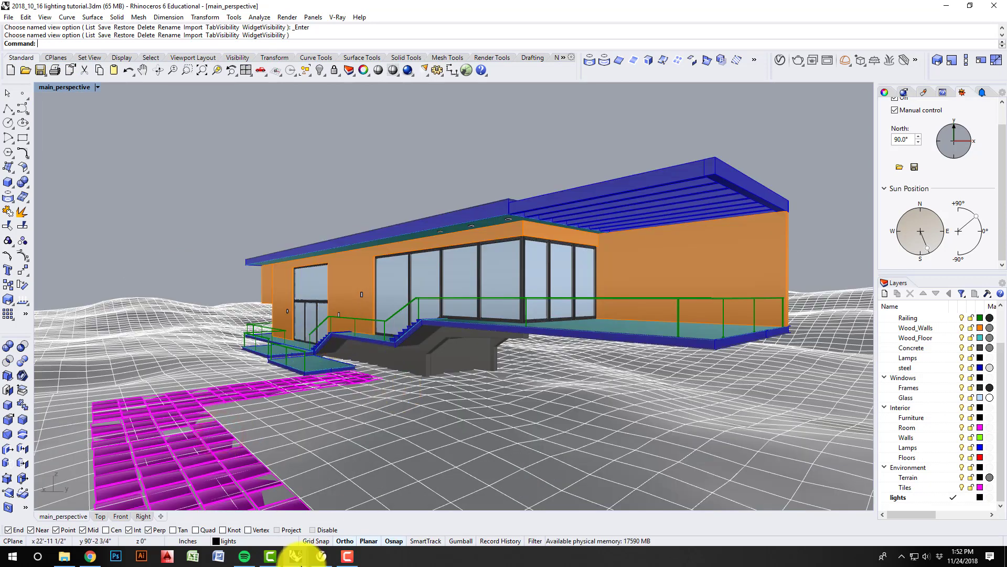
- Render the restored house view in V-Ray and bring the frame buffer to the front
{"action": "left_click", "coordinate": [798, 61]}
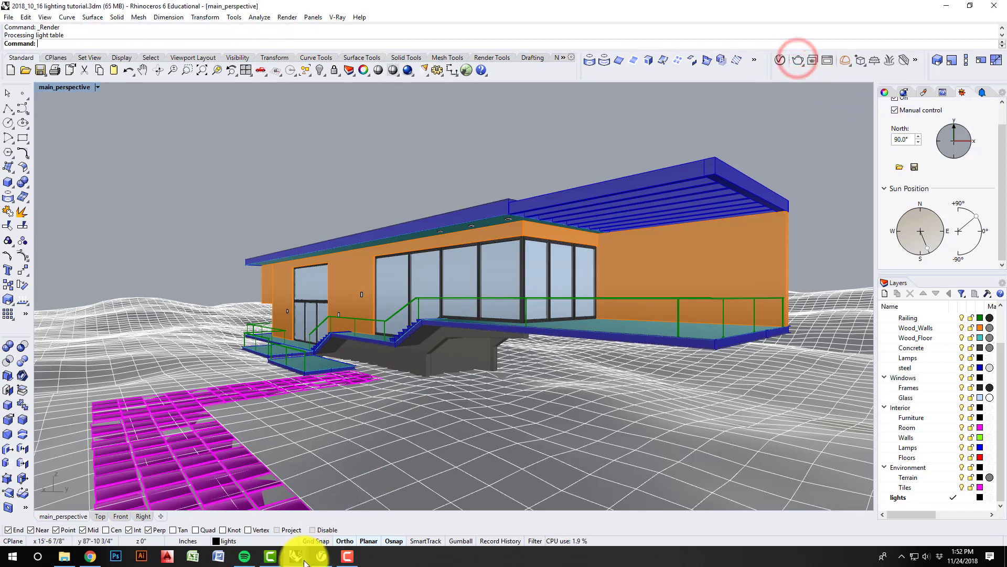
{"action": "mouse_move", "coordinate": [296, 556]}
{"action": "left_click", "coordinate": [347, 512]}
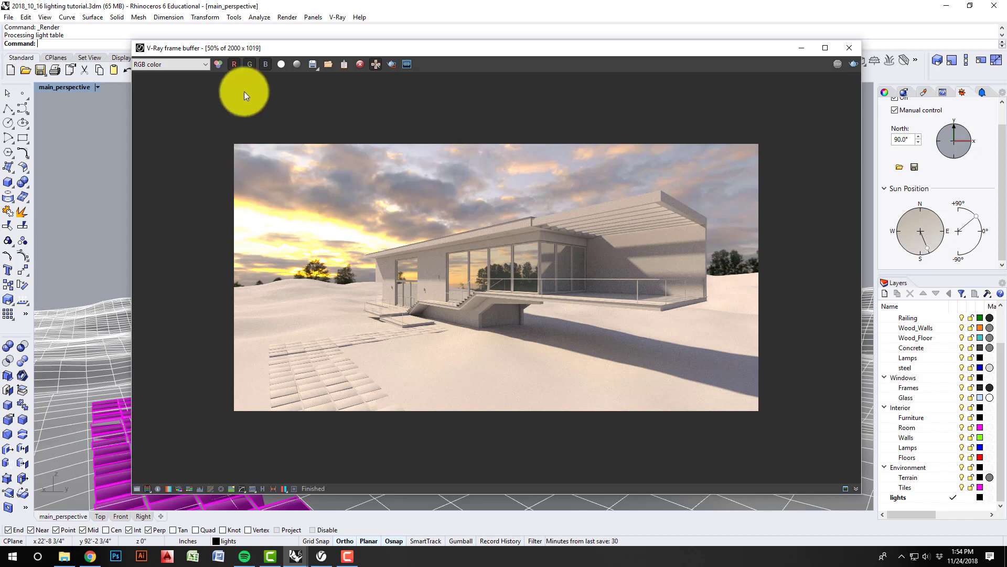
{"action": "left_click", "coordinate": [313, 64]}
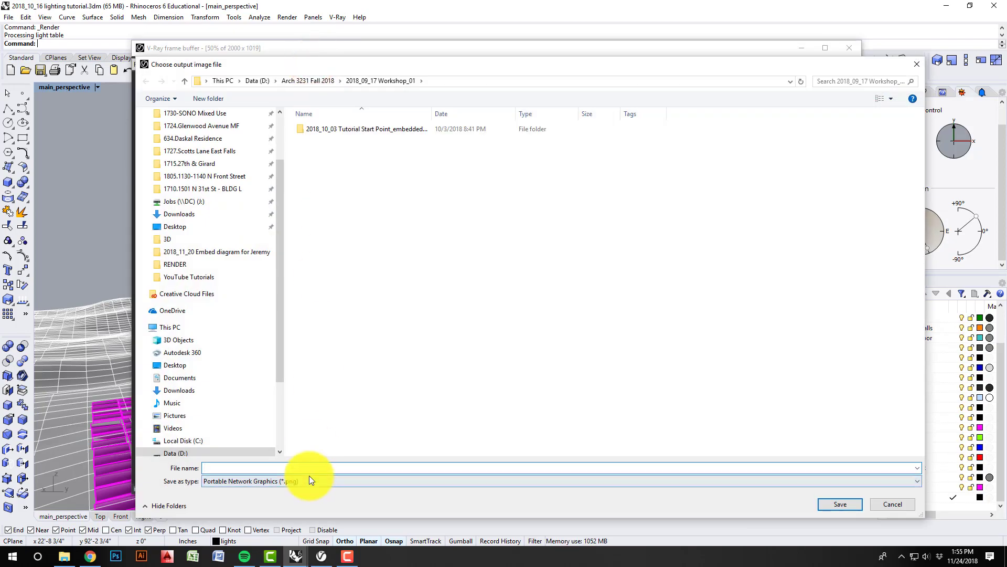
{"action": "left_click", "coordinate": [181, 214]}
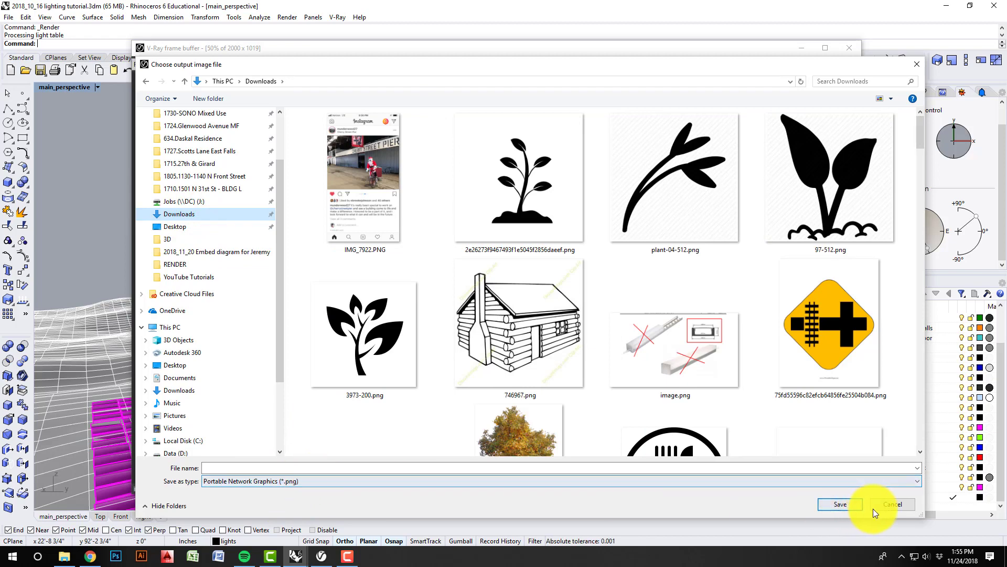
{"action": "left_click", "coordinate": [903, 506]}
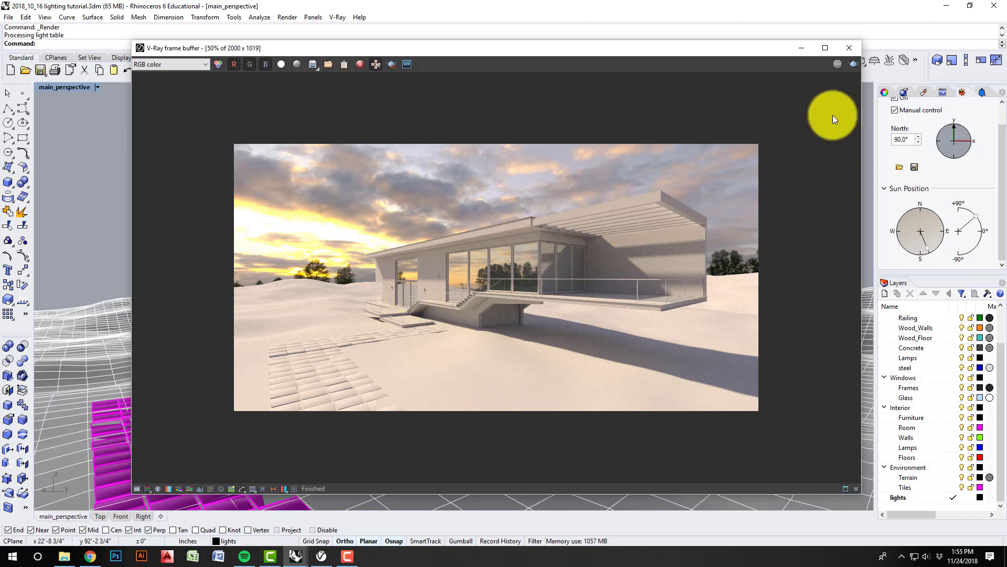
- Minimize the frame buffer and expand the dome light's options in the V-Ray Asset Editor
{"action": "left_click", "coordinate": [802, 48]}
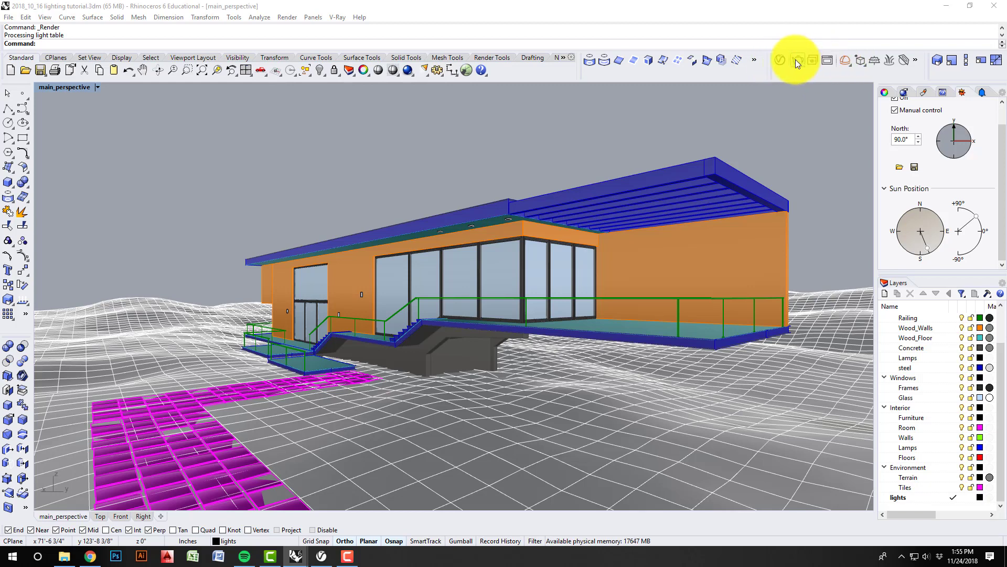
{"action": "left_click", "coordinate": [782, 59]}
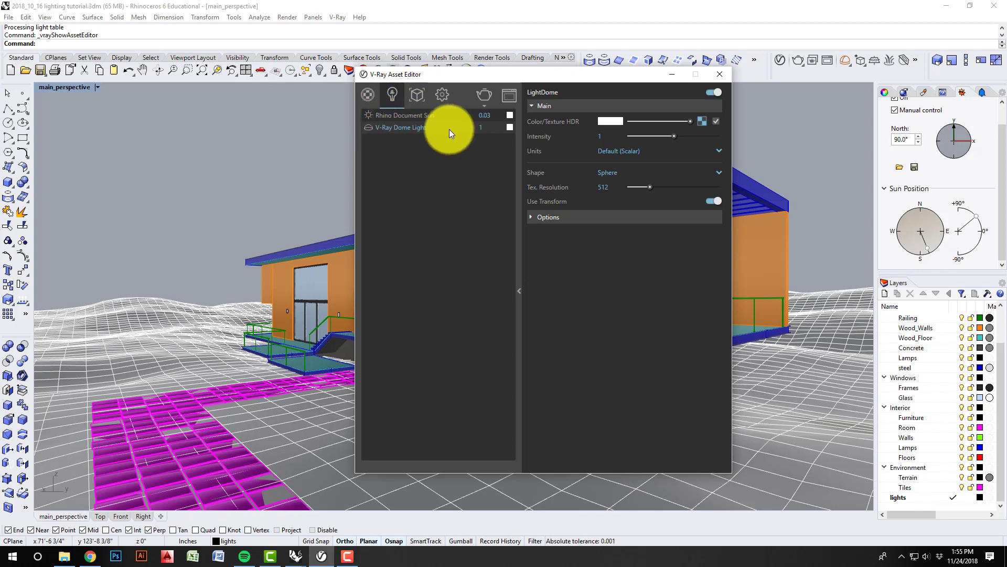
{"action": "left_click", "coordinate": [531, 216]}
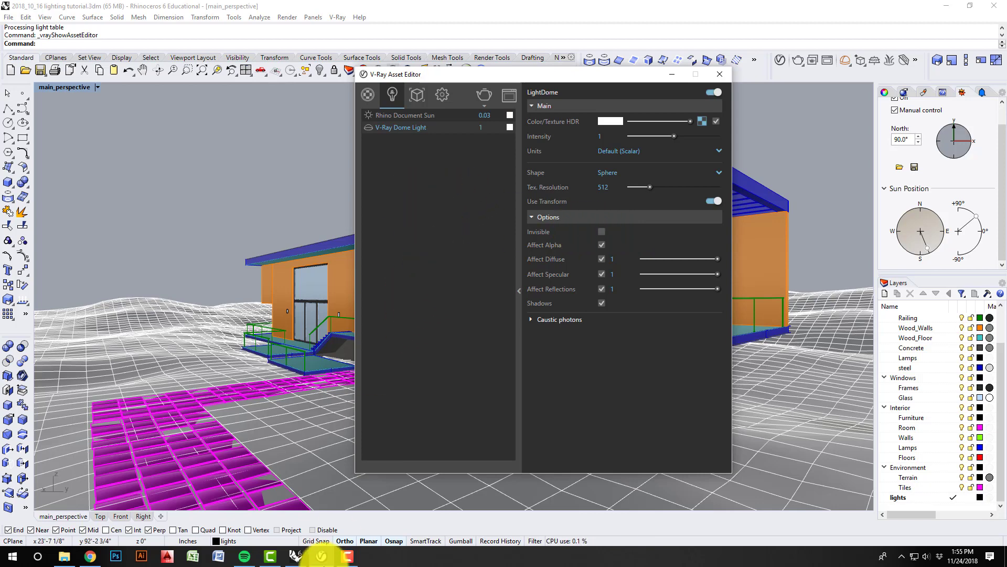
- Reopen the frame buffer with the Asset Editor minimized, view the MaterialID channel, and switch back to RGB color
{"action": "mouse_move", "coordinate": [325, 558]}
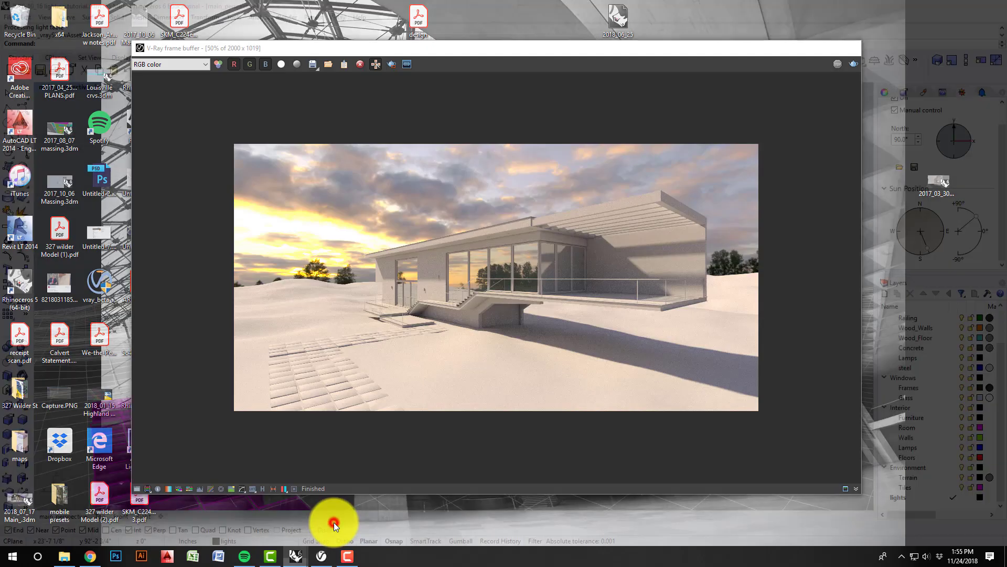
{"action": "left_click", "coordinate": [333, 522]}
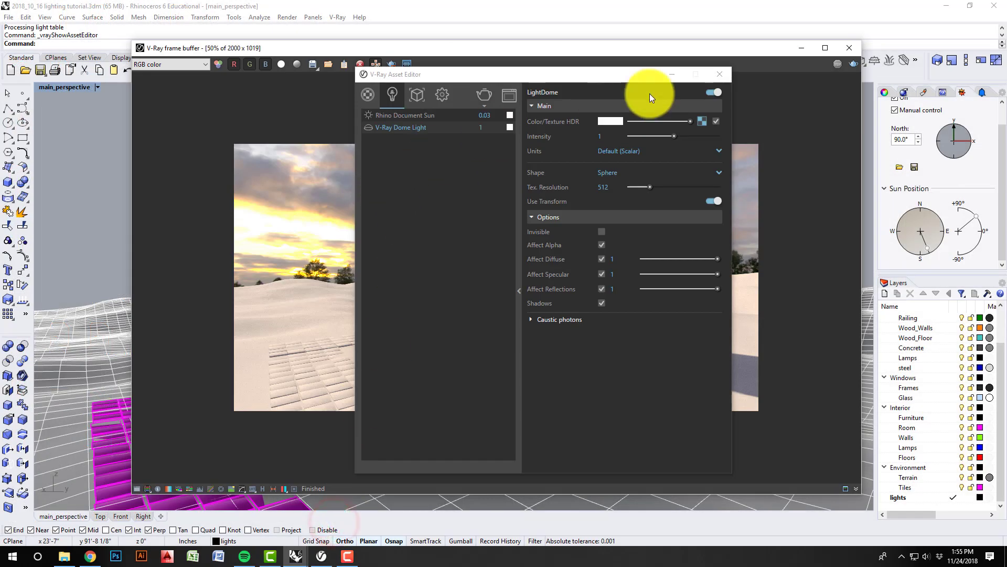
{"action": "left_click", "coordinate": [671, 72]}
{"action": "left_click_drag", "start_coordinate": [456, 45], "coordinate": [447, 49]}
{"action": "left_click", "coordinate": [196, 67]}
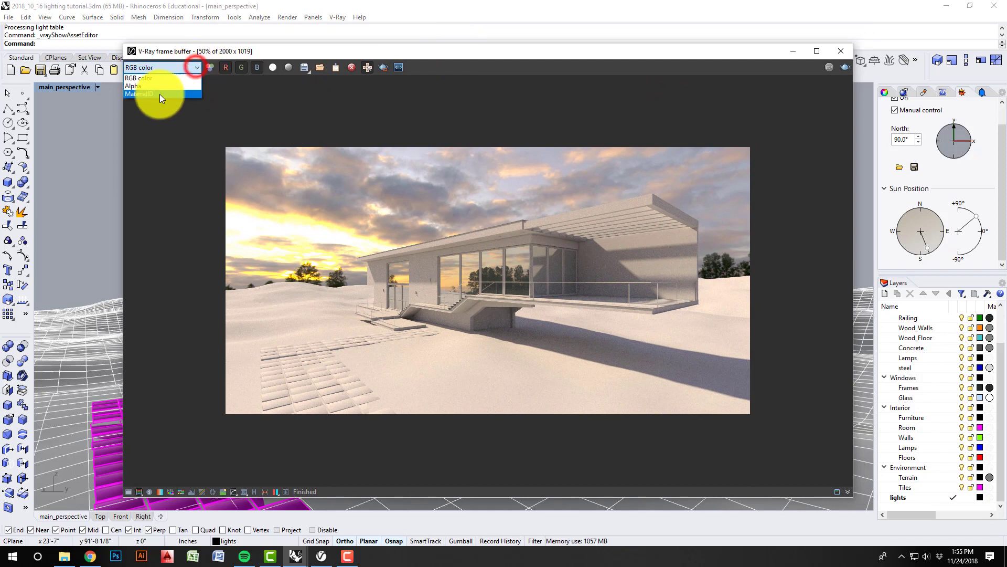
{"action": "left_click", "coordinate": [146, 95]}
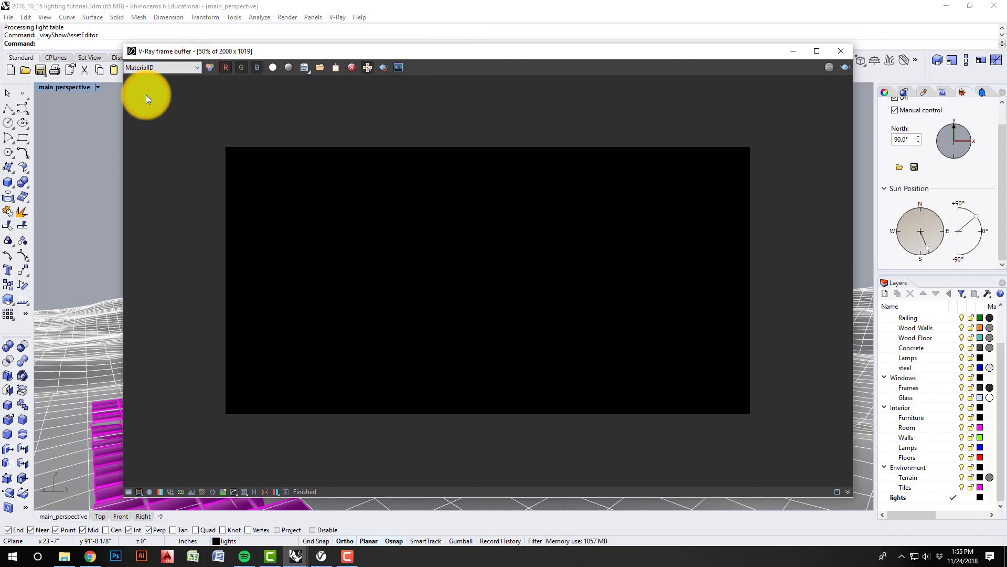
{"action": "left_click", "coordinate": [196, 68]}
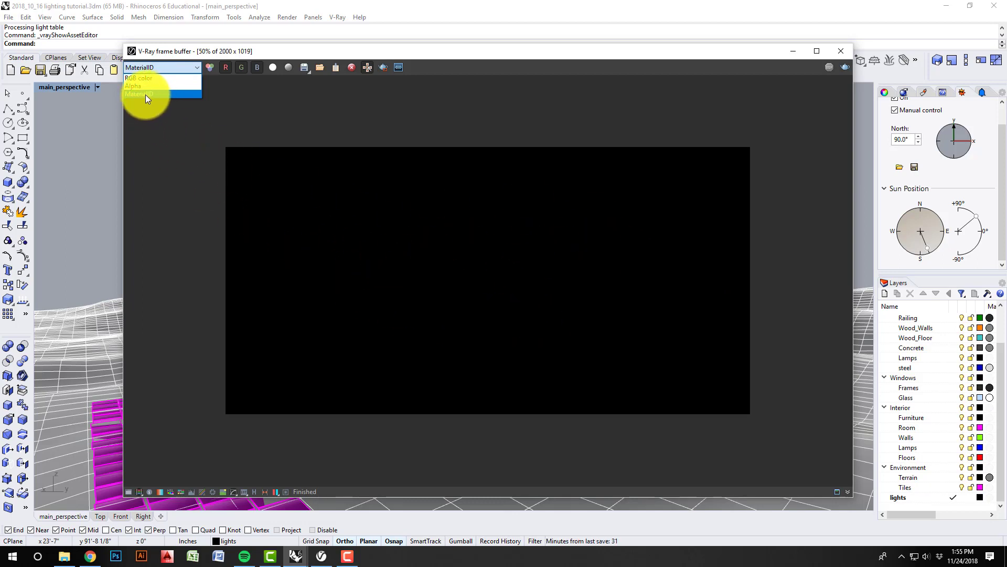
{"action": "left_click", "coordinate": [146, 78]}
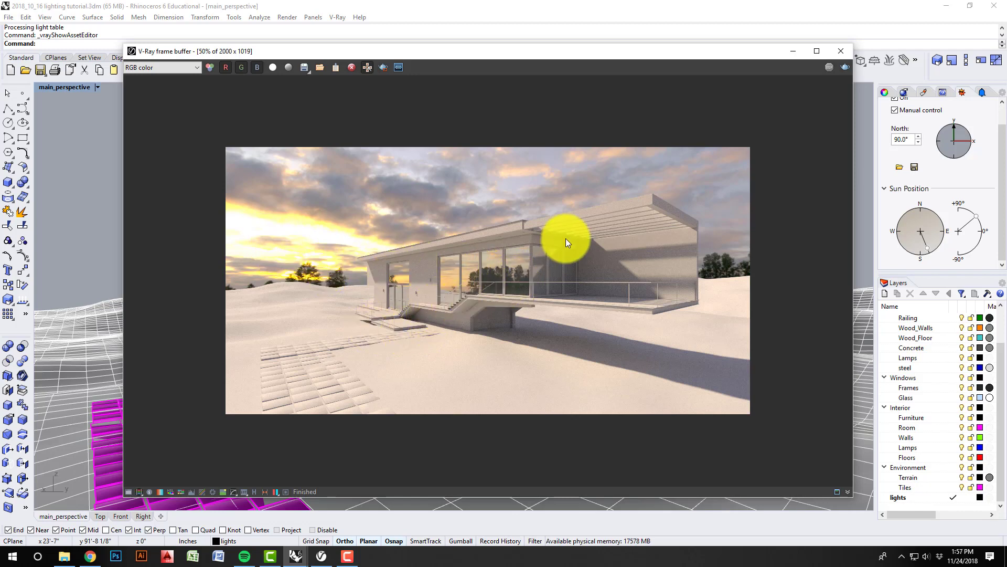
- Examine the rendered house, its window reflections and the sky up close, and minimize the frame buffer
{"action": "scroll", "coordinate": [480, 238], "scroll_direction": "up", "scroll_amount": 3}
{"action": "scroll", "coordinate": [480, 238], "scroll_direction": "down", "scroll_amount": 1}
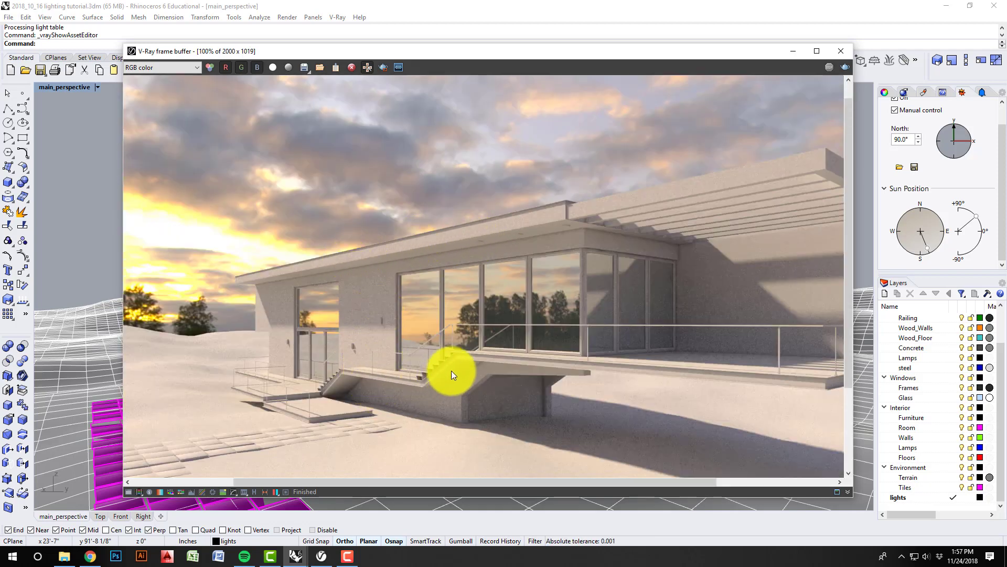
{"action": "scroll", "coordinate": [451, 370], "scroll_direction": "down", "scroll_amount": 1}
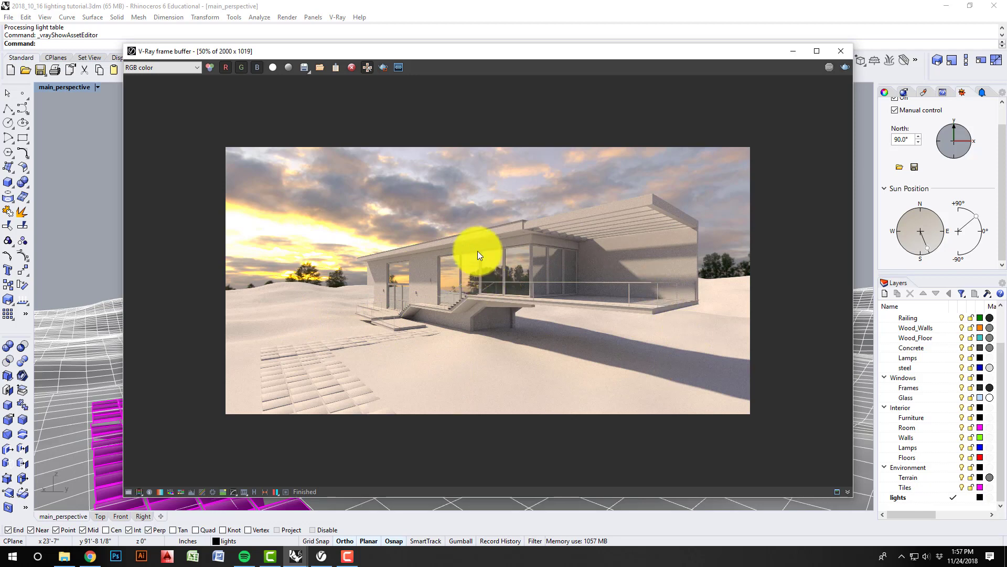
{"action": "scroll", "coordinate": [477, 251], "scroll_direction": "up", "scroll_amount": 1}
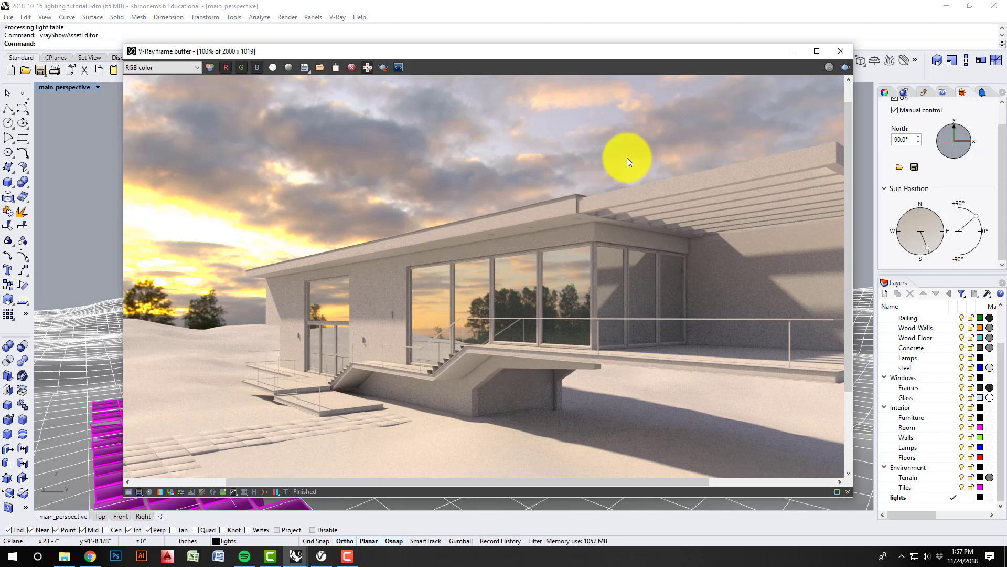
{"action": "scroll", "coordinate": [512, 215], "scroll_direction": "down", "scroll_amount": 2}
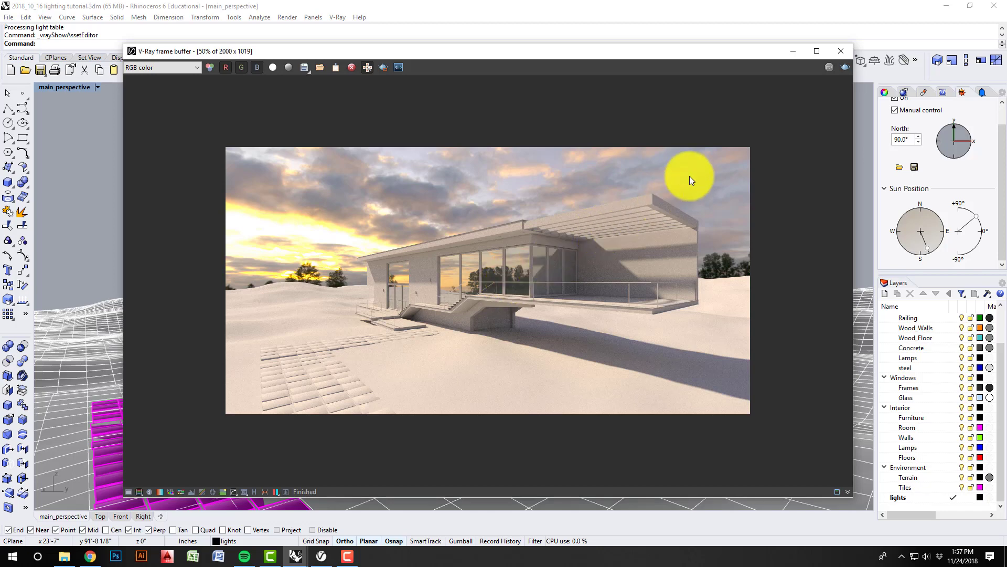
{"action": "left_click", "coordinate": [791, 52]}
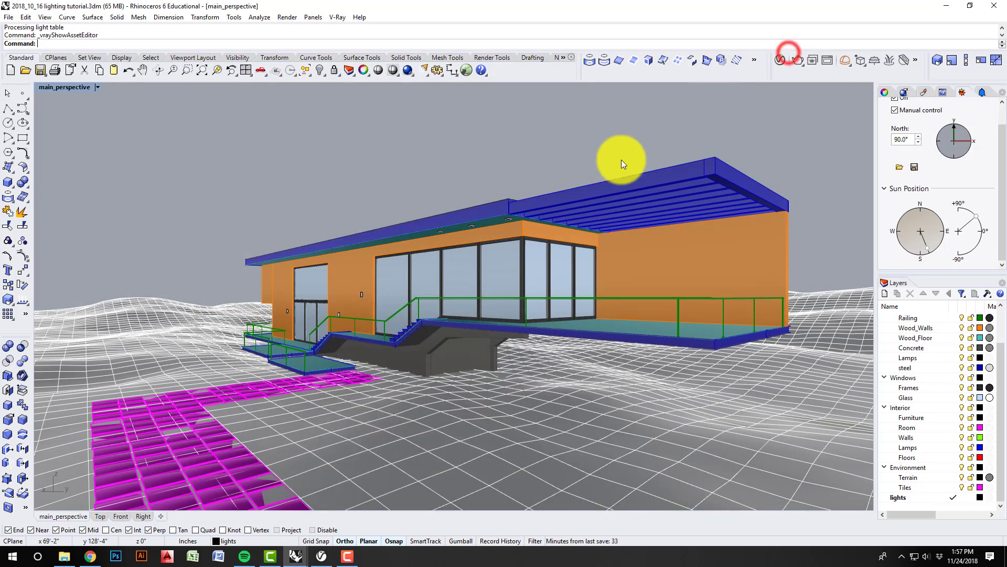
- Return to the four-viewport layout and move the sun's azimuth to the north-northeast
{"action": "double_click", "coordinate": [76, 87]}
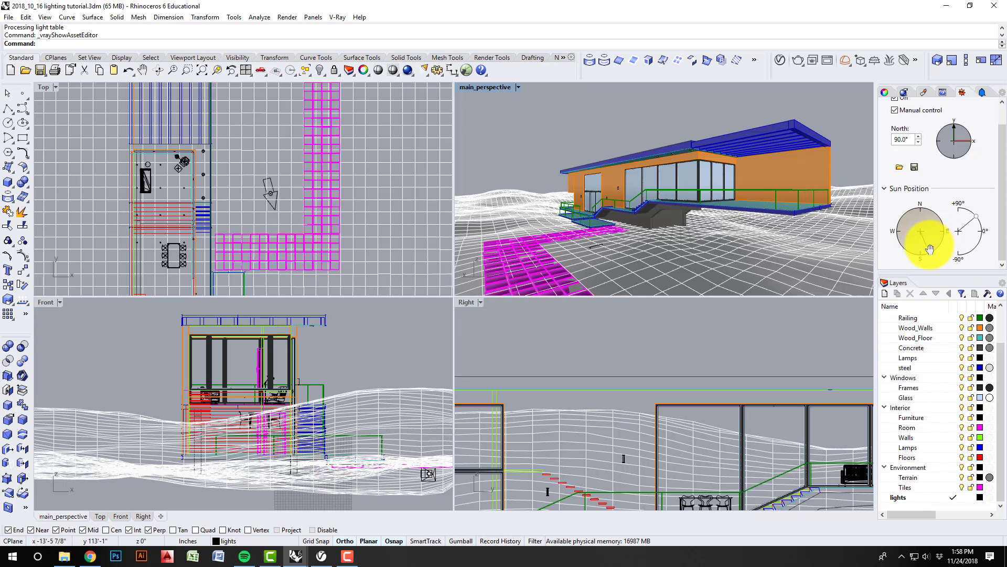
{"action": "left_click_drag", "start_coordinate": [927, 247], "coordinate": [936, 205]}
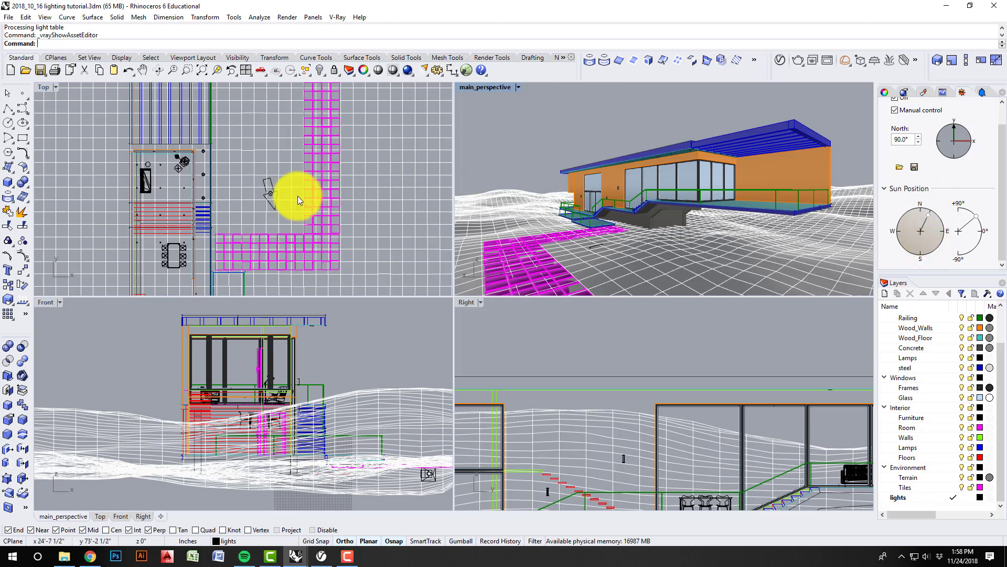
- Try to rotate the V-Ray dome light about its centre in the Top view so its arrow points north-northeast
{"action": "left_click", "coordinate": [275, 201]}
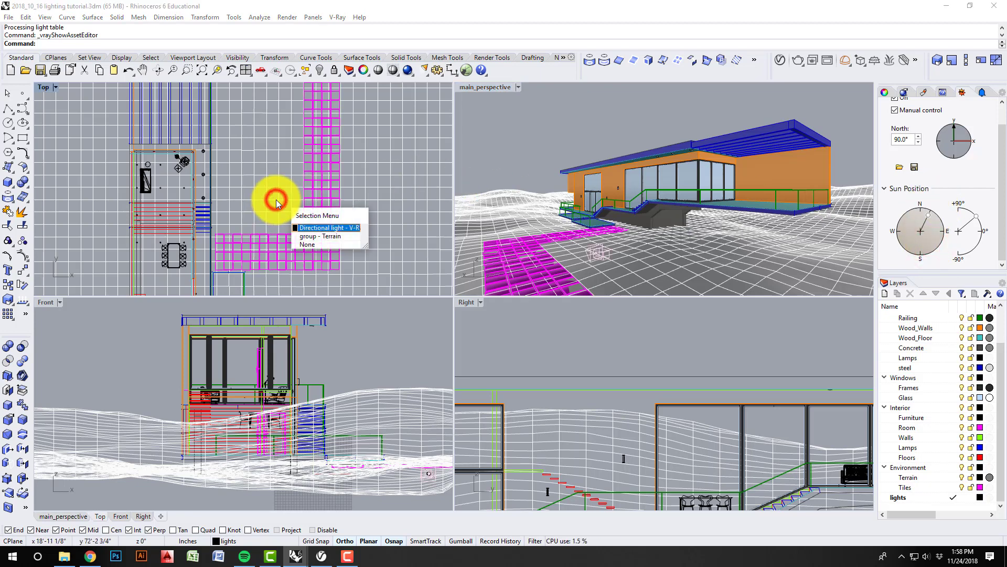
{"action": "left_click", "coordinate": [310, 227]}
{"action": "scroll", "coordinate": [283, 207], "scroll_direction": "up", "scroll_amount": 4}
{"action": "type", "text": "rotate"}
{"action": "key", "text": "Return"}
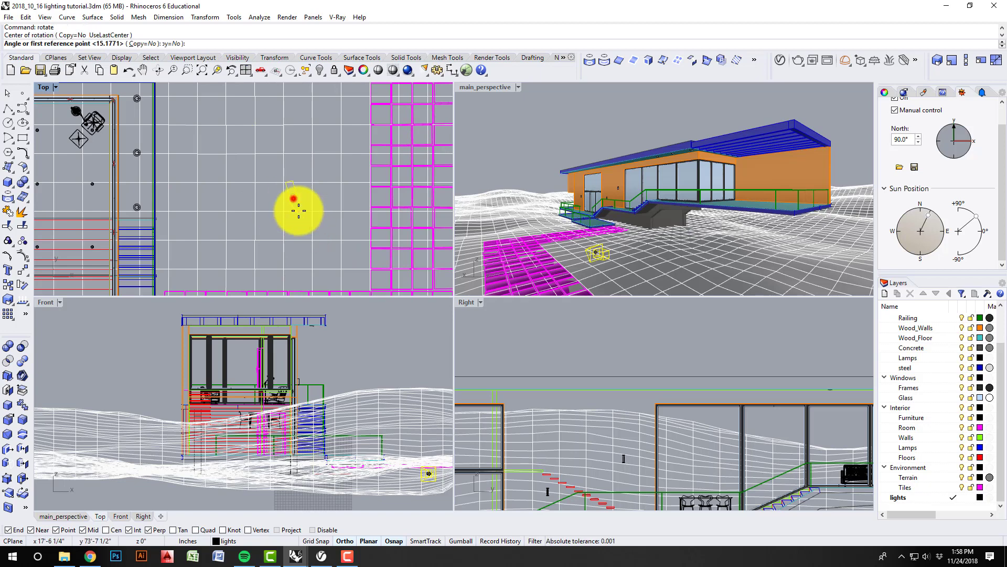
{"action": "left_click", "coordinate": [293, 198]}
{"action": "left_click", "coordinate": [294, 234]}
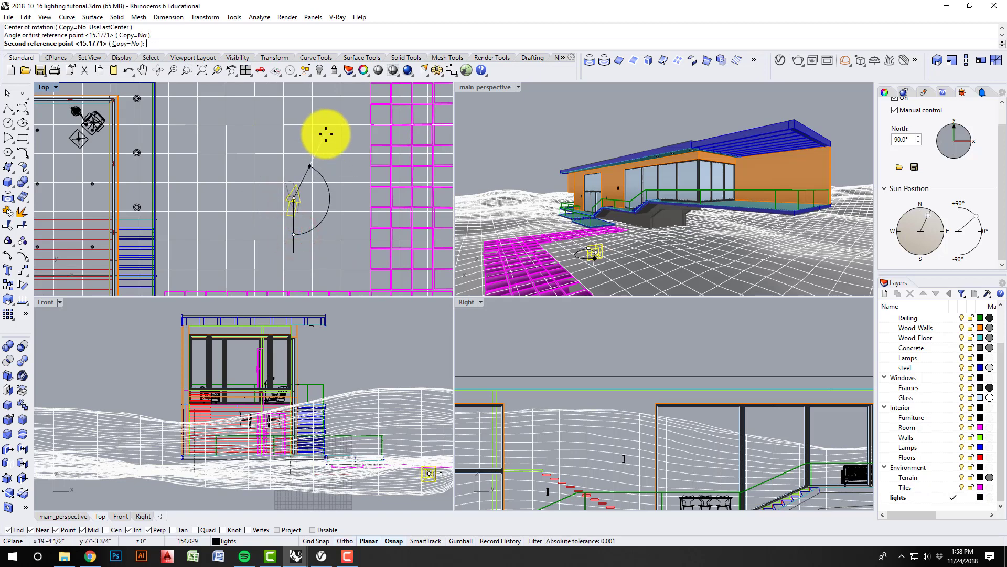
{"action": "left_click", "coordinate": [326, 135]}
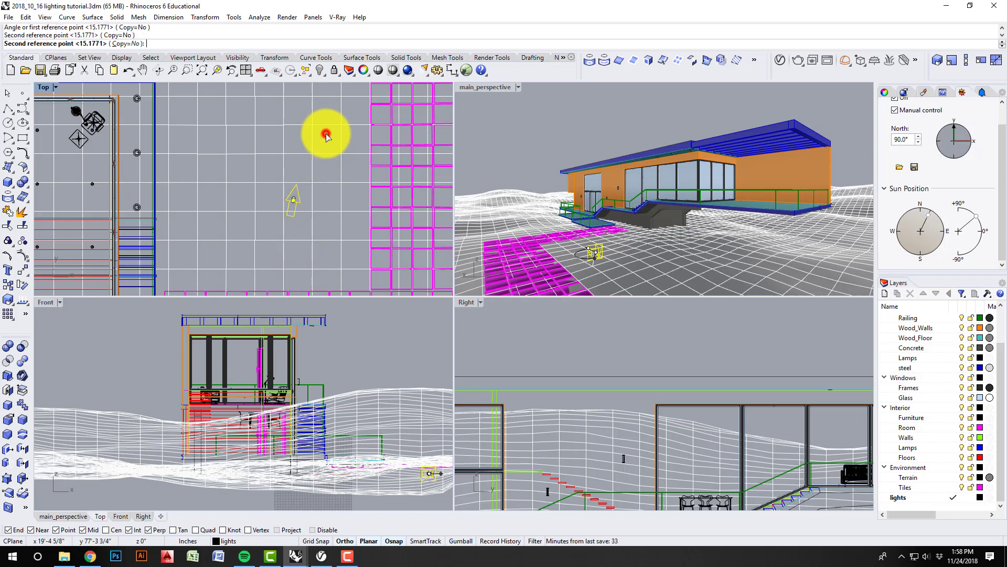
{"action": "left_click", "coordinate": [327, 227]}
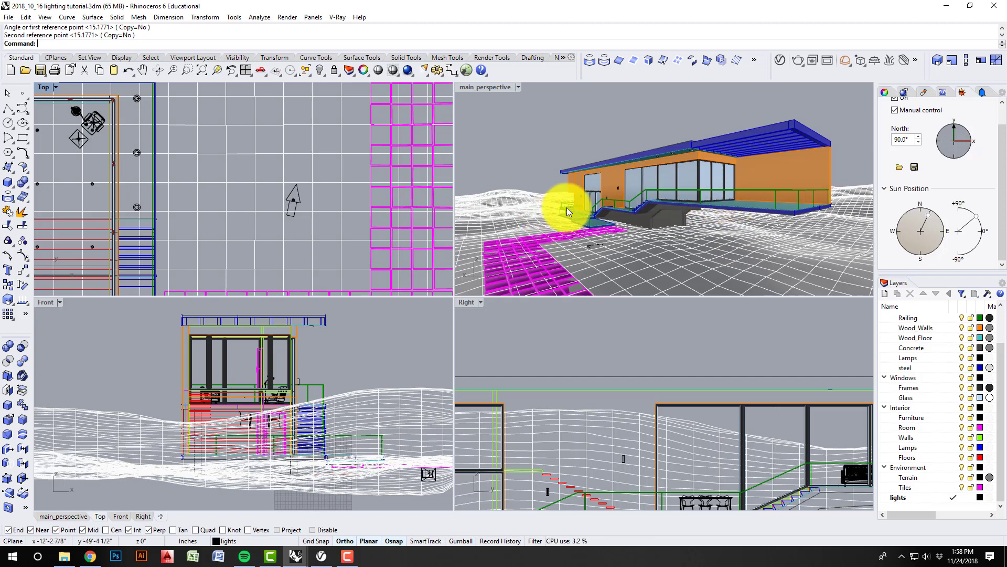
- Review the dome light and Rhino Document Sun settings in the V-Ray Asset Editor, and minimize the editor
{"action": "left_click", "coordinate": [786, 61]}
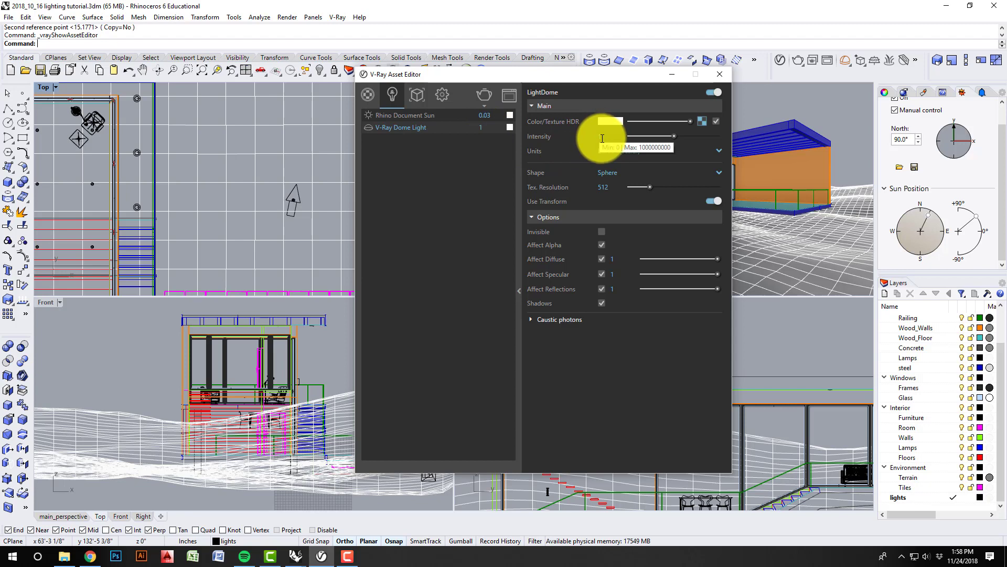
{"action": "left_click", "coordinate": [442, 115]}
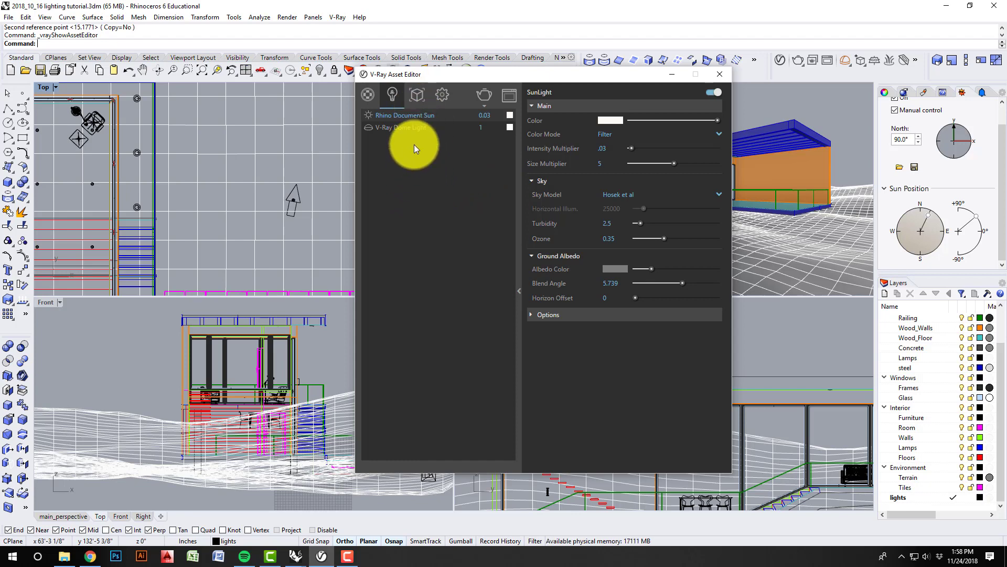
{"action": "left_click", "coordinate": [671, 74]}
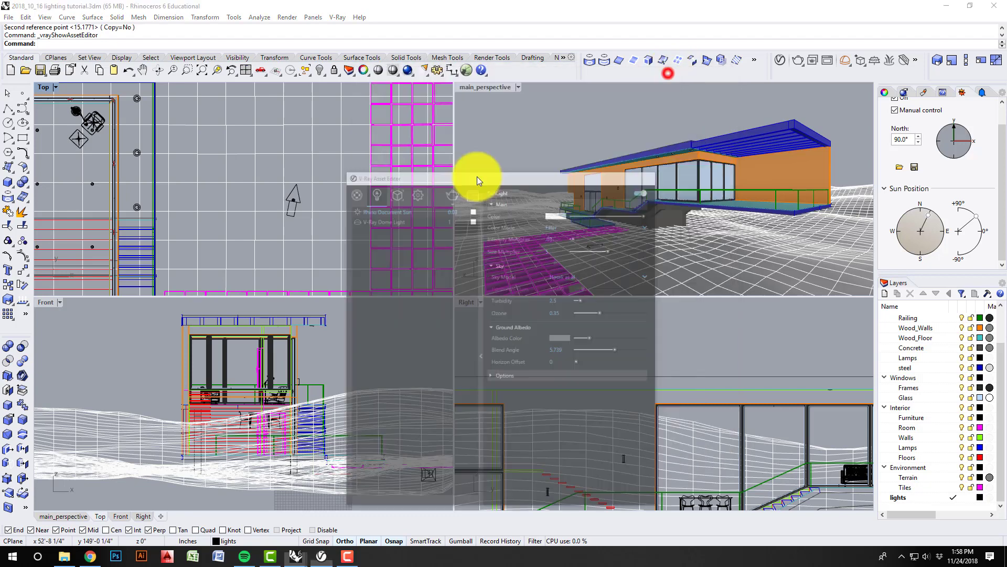
- Undo the dome light's rotation and move the sun's azimuth to the south-southeast
{"action": "right_click_drag", "start_coordinate": [334, 225], "coordinate": [332, 215]}
{"action": "key", "text": "ctrl+z"}
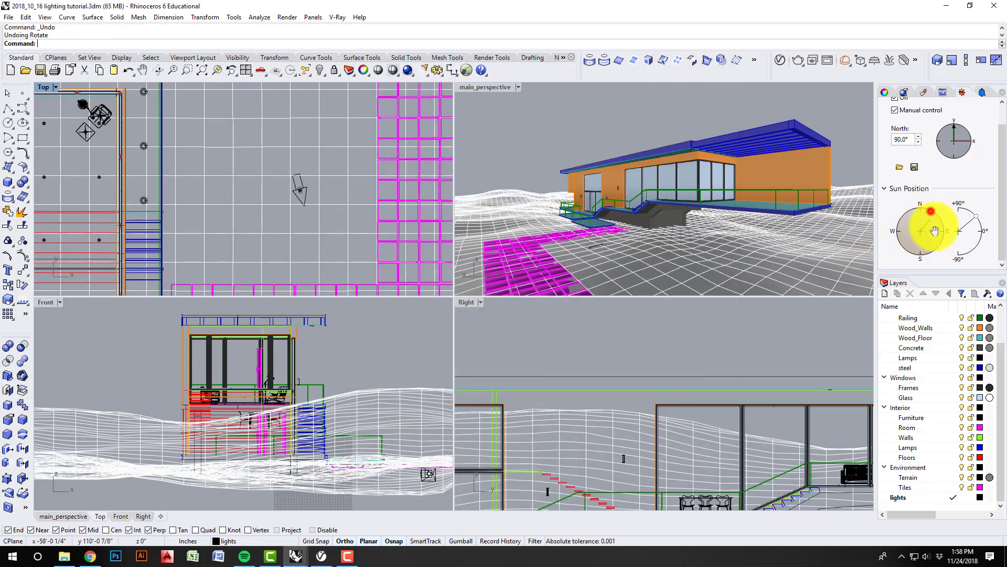
{"action": "left_click_drag", "start_coordinate": [934, 231], "coordinate": [932, 260]}
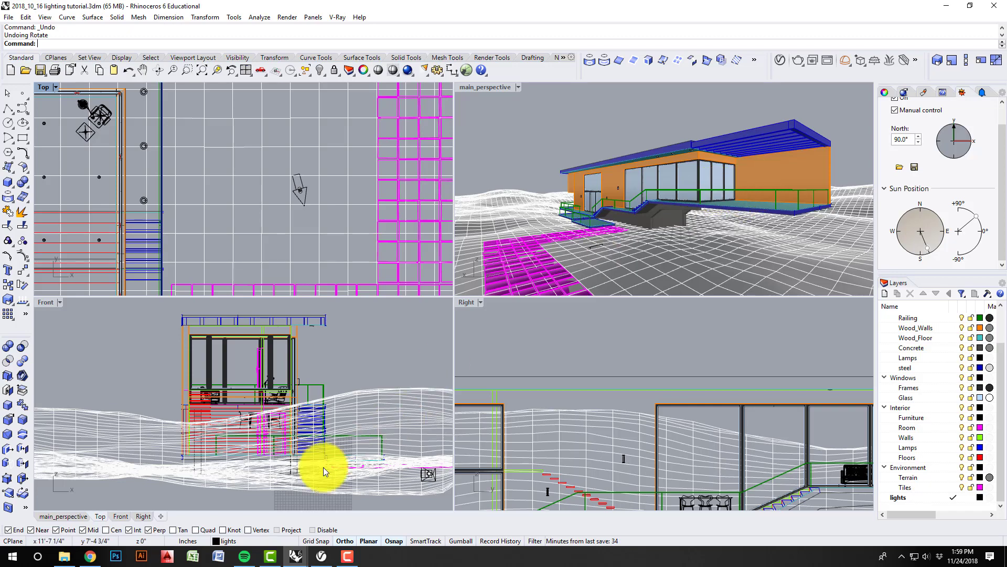
- Reopen the V-Ray frame buffer and examine the rendered house up close and at 50% zoom
{"action": "mouse_move", "coordinate": [322, 556]}
{"action": "left_click", "coordinate": [344, 522]}
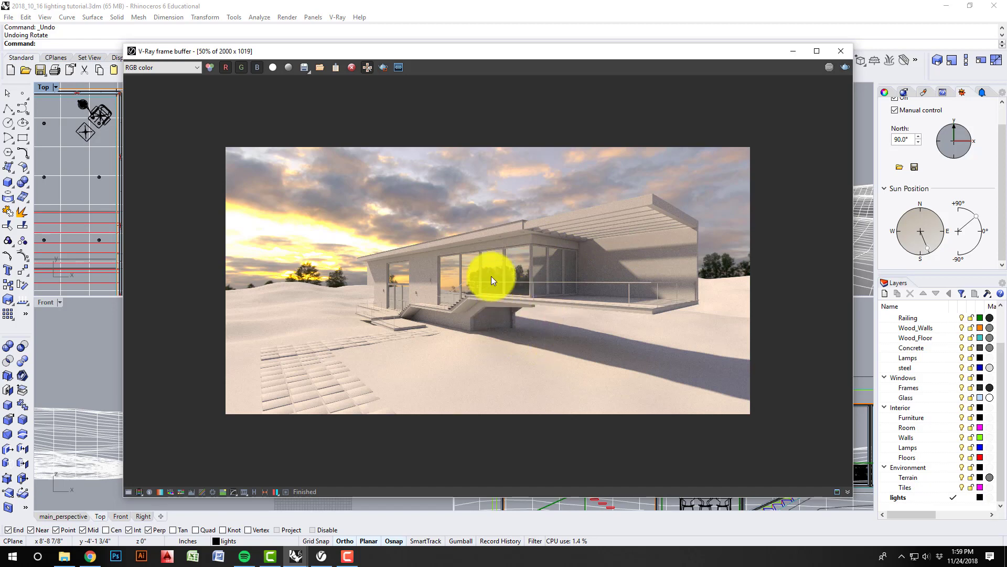
{"action": "double_click", "coordinate": [615, 246]}
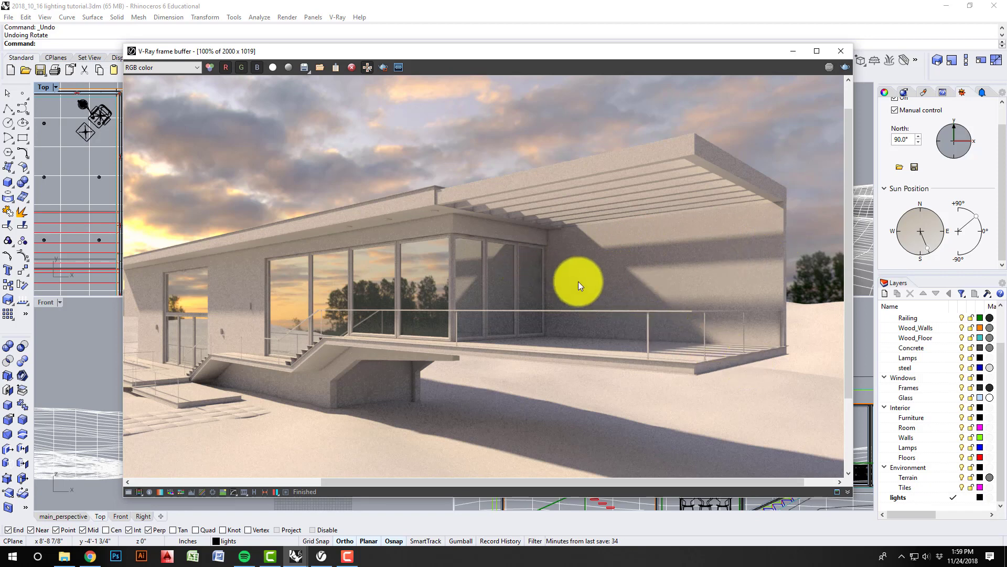
{"action": "double_click", "coordinate": [417, 330]}
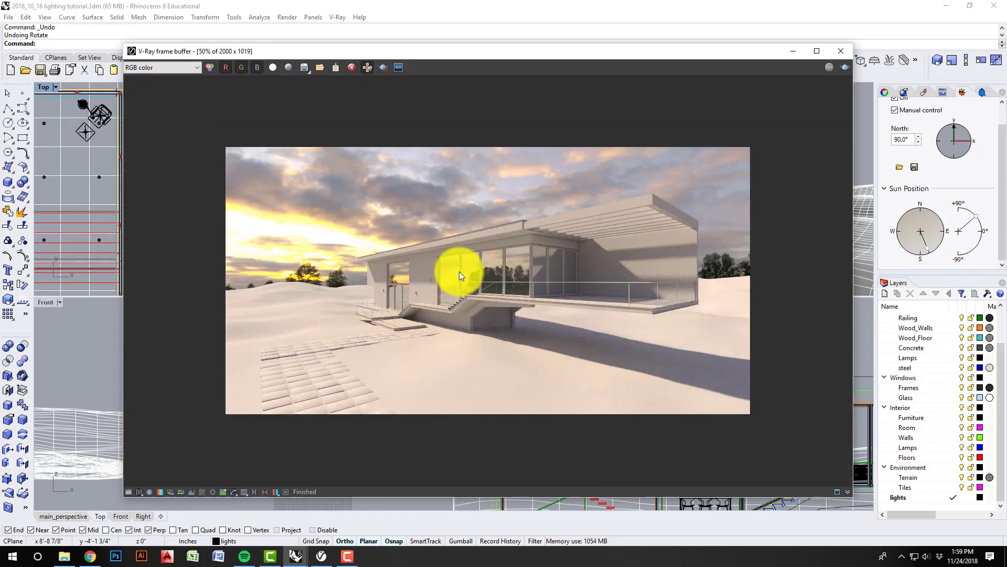